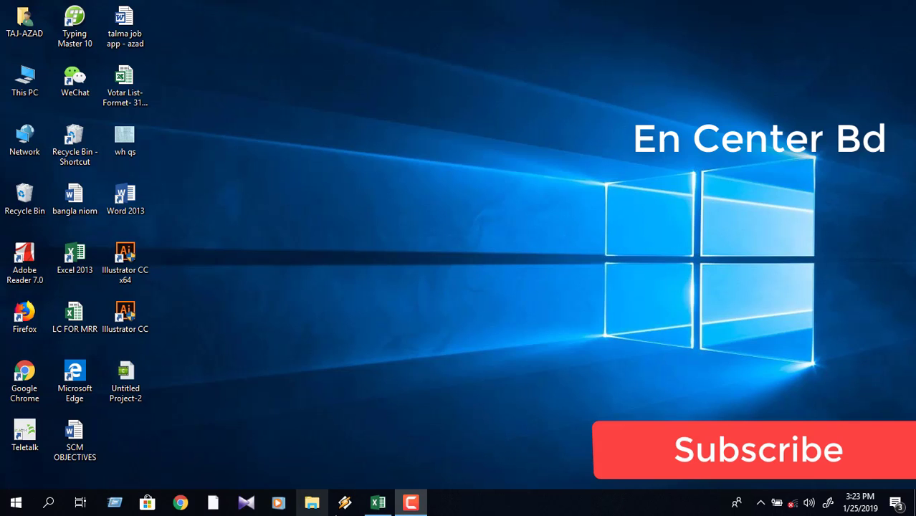
# Step: Switch to the Excel workbook showing the Electric Bill sheet from the taskbar
pyautogui.click(373, 512)
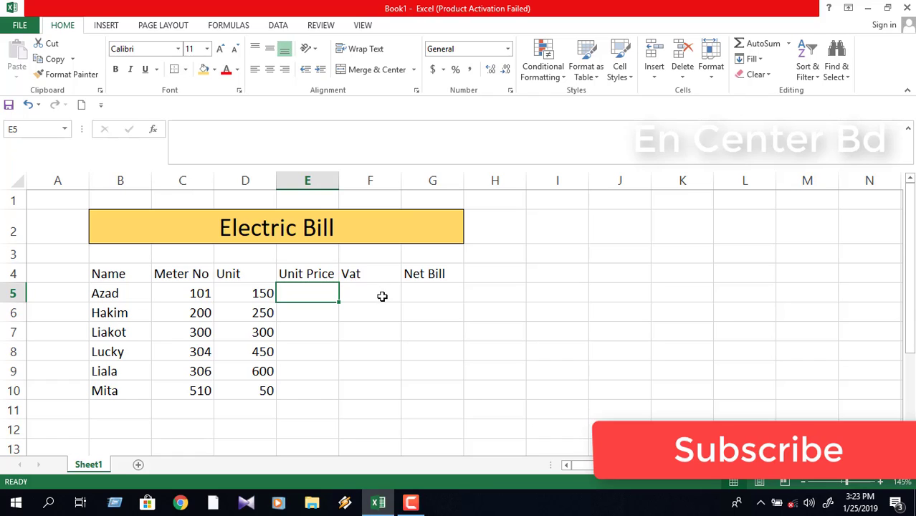
# Step: Insert Sheet2 next to Sheet1, then select cells around the Electric Bill table headers
pyautogui.click(138, 465)
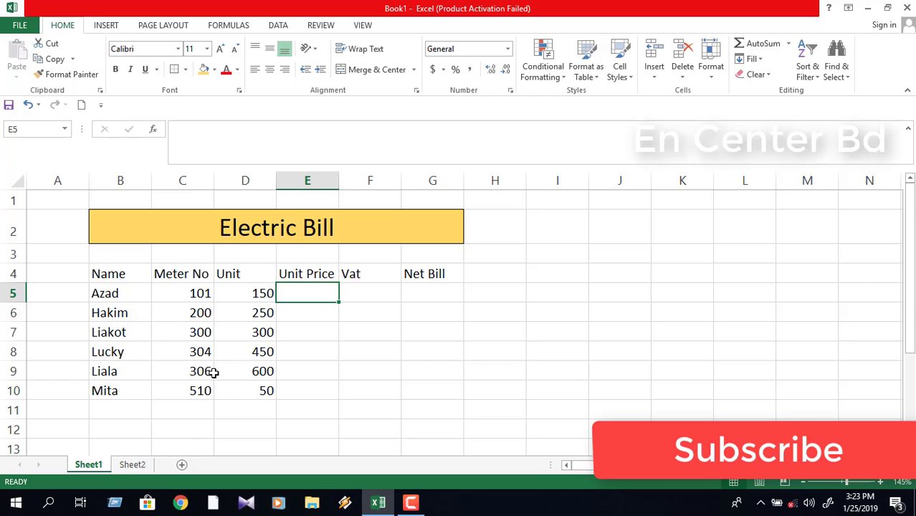
pyautogui.click(117, 298)
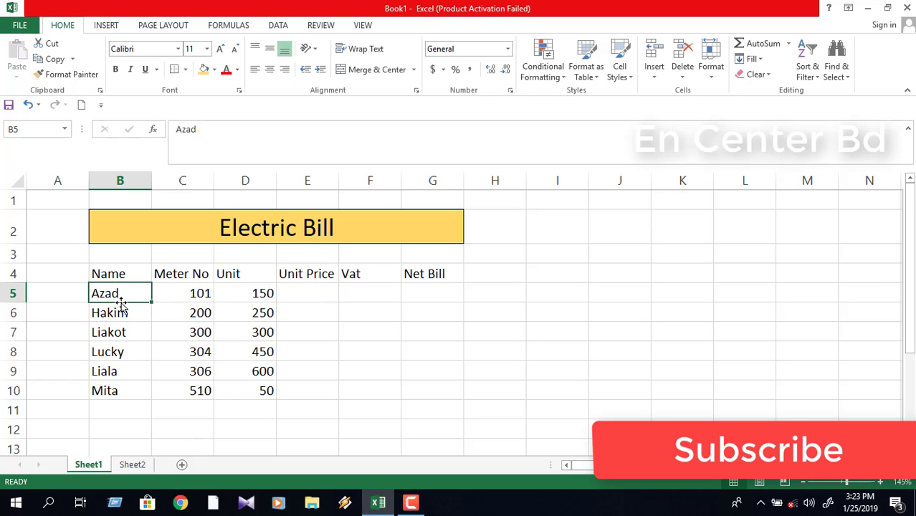
pyautogui.click(310, 293)
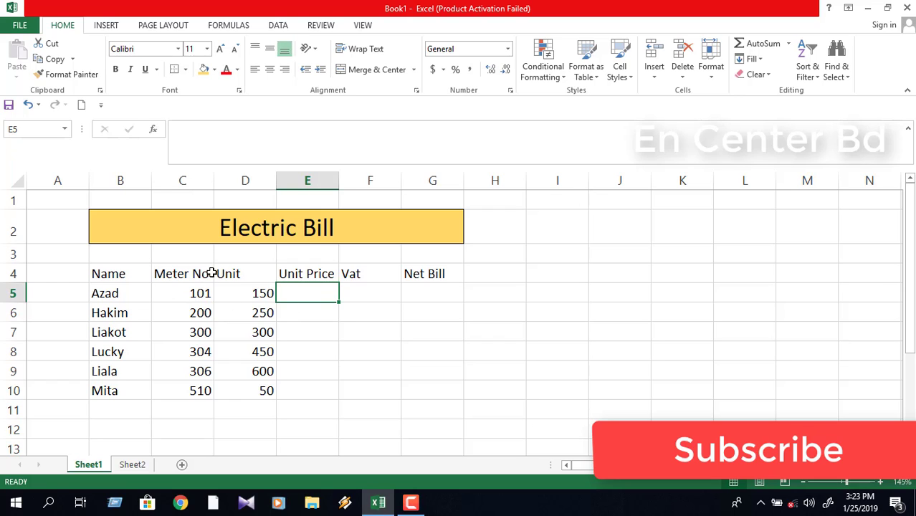
pyautogui.click(331, 241)
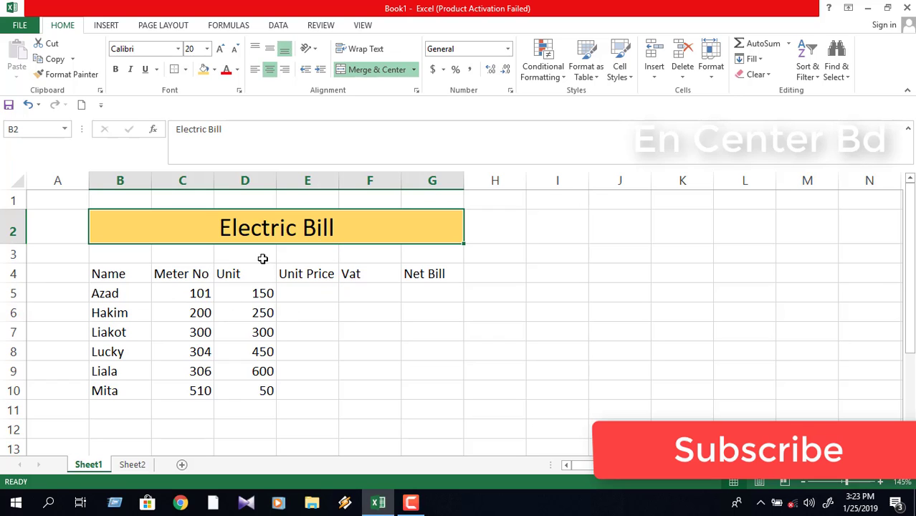
pyautogui.click(109, 281)
pyautogui.click(155, 273)
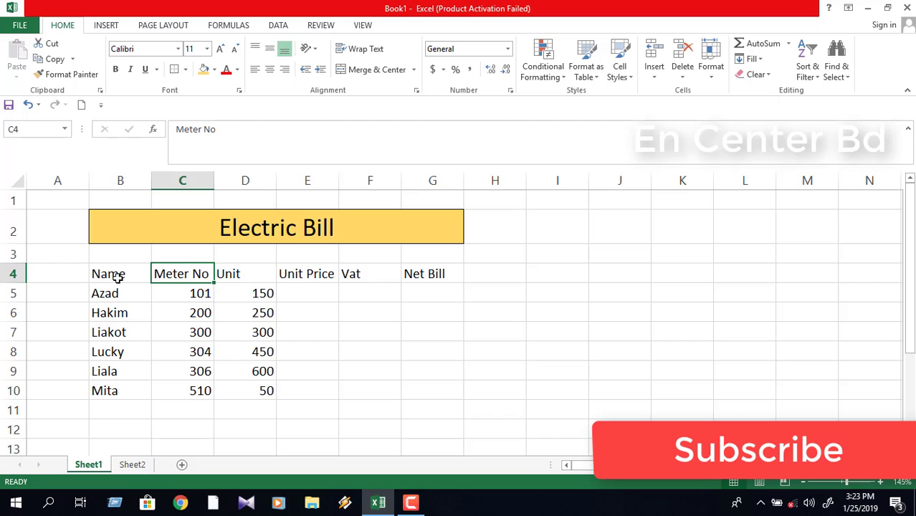
# Step: Fill header cells B4:G4, Name through Net Bill, with dark orange
pyautogui.moveTo(118, 278); pyautogui.dragTo(407, 282)
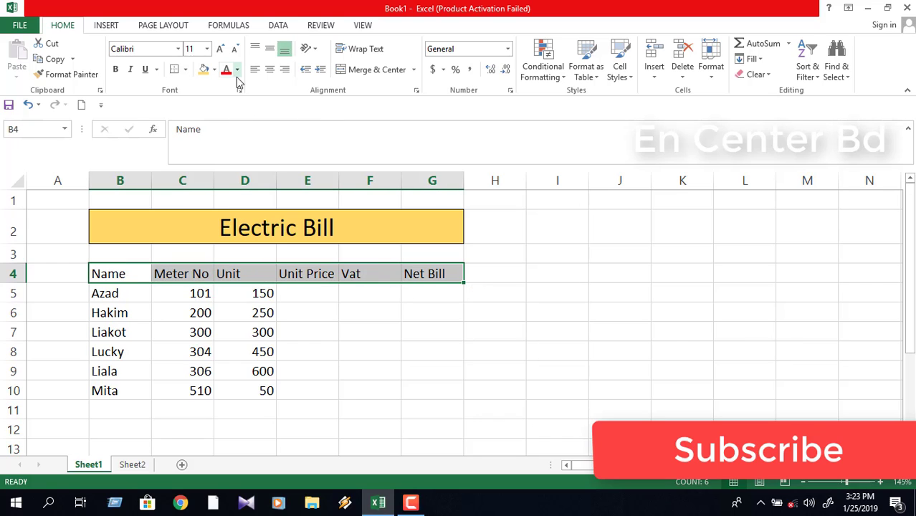
pyautogui.click(214, 70)
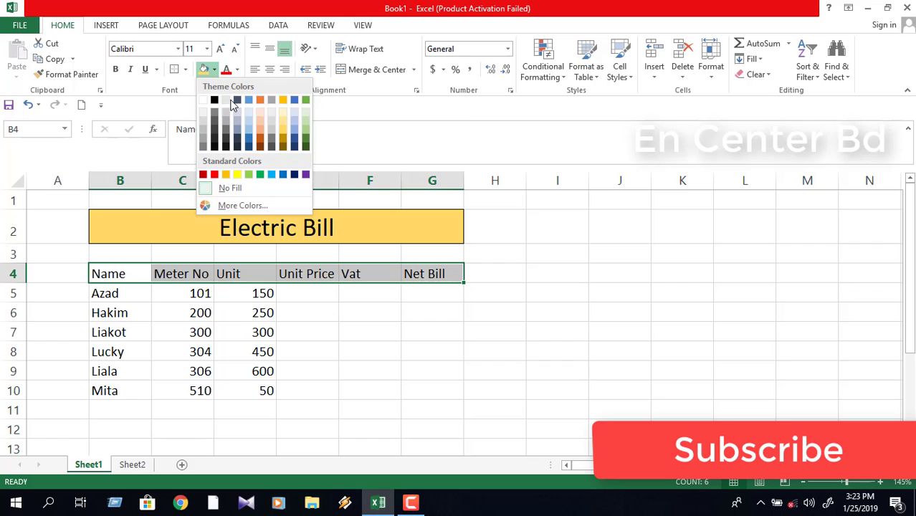
pyautogui.click(260, 141)
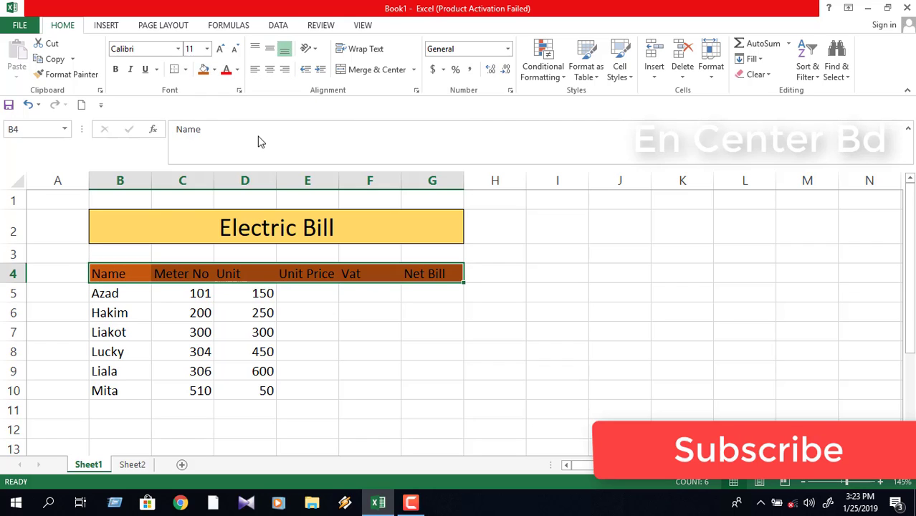
pyautogui.click(268, 206)
pyautogui.click(307, 308)
pyautogui.click(310, 291)
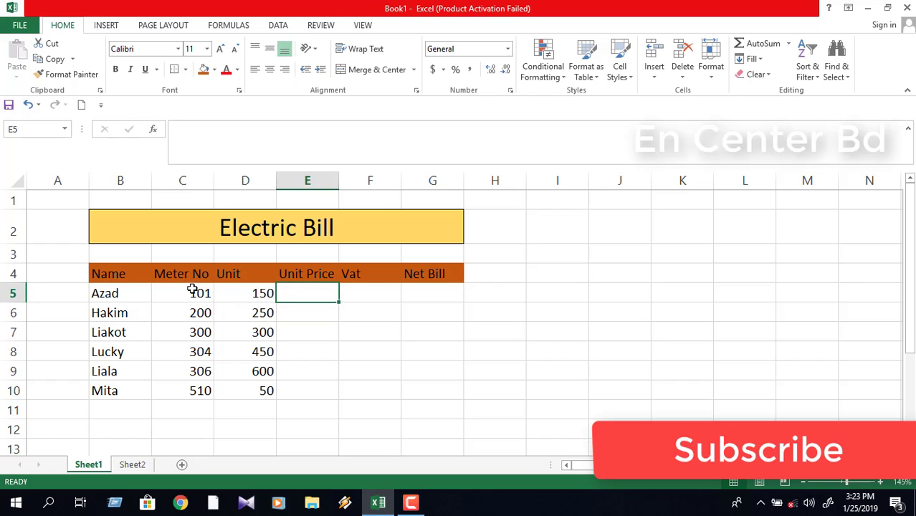
pyautogui.click(240, 294)
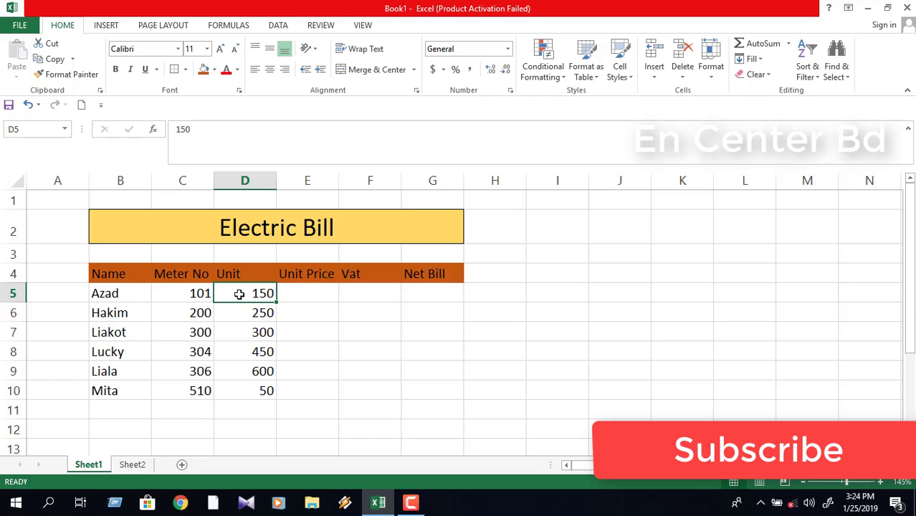
pyautogui.click(307, 292)
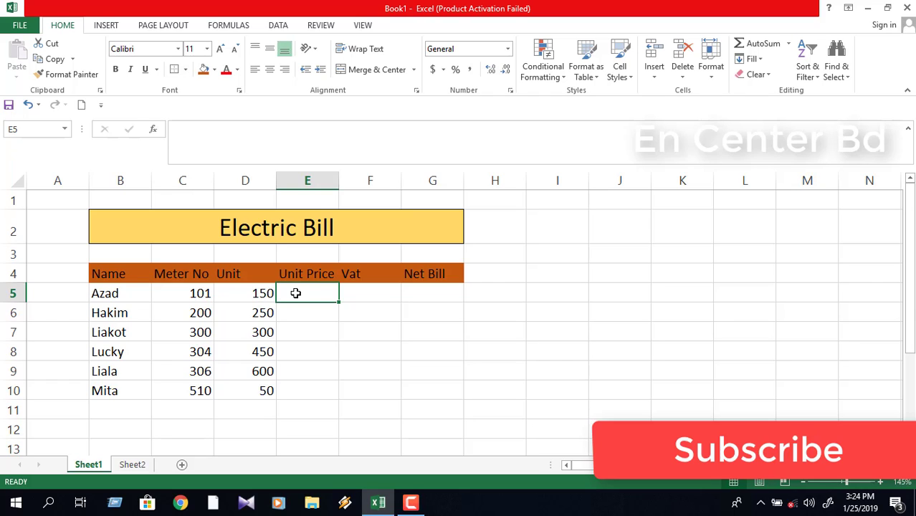
# Step: Begin E5's formula as =if(D5<=170,D5*1.30,if( for the first price tier
pyautogui.click(309, 328)
pyautogui.click(293, 289)
pyautogui.write('=')
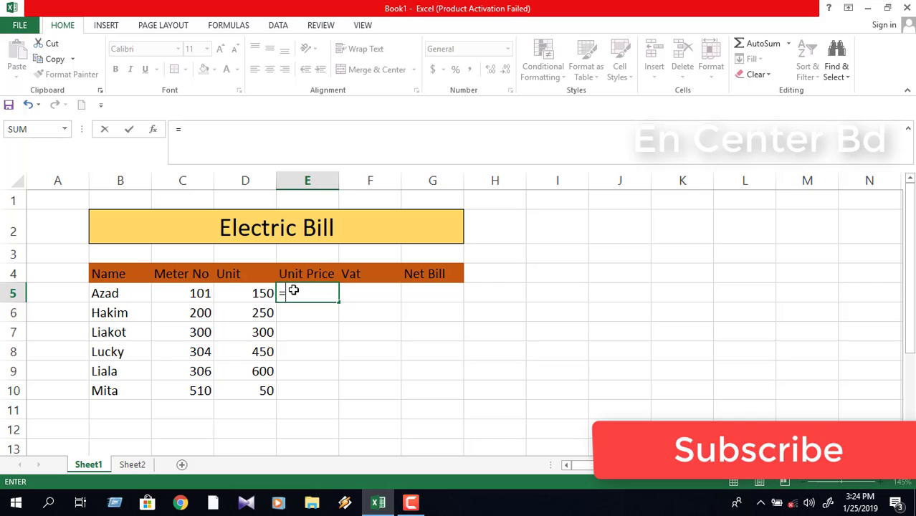
pyautogui.write('i')
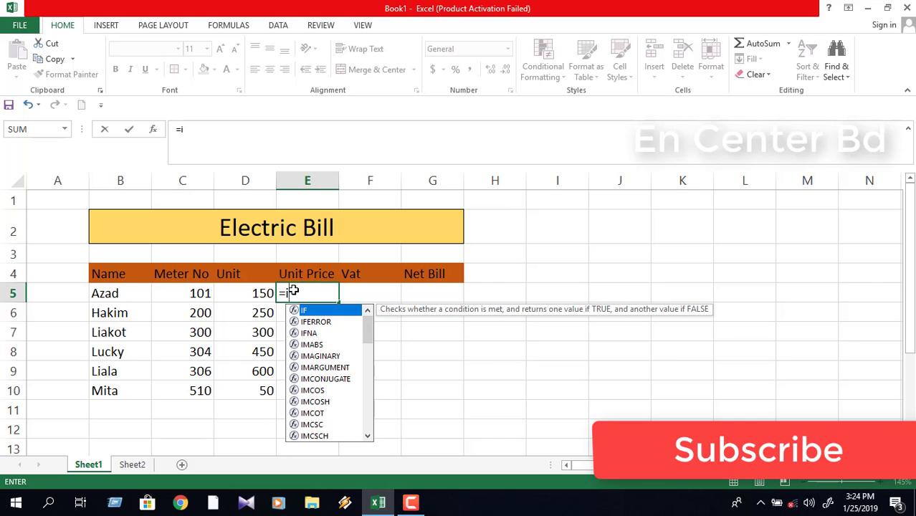
pyautogui.write('f')
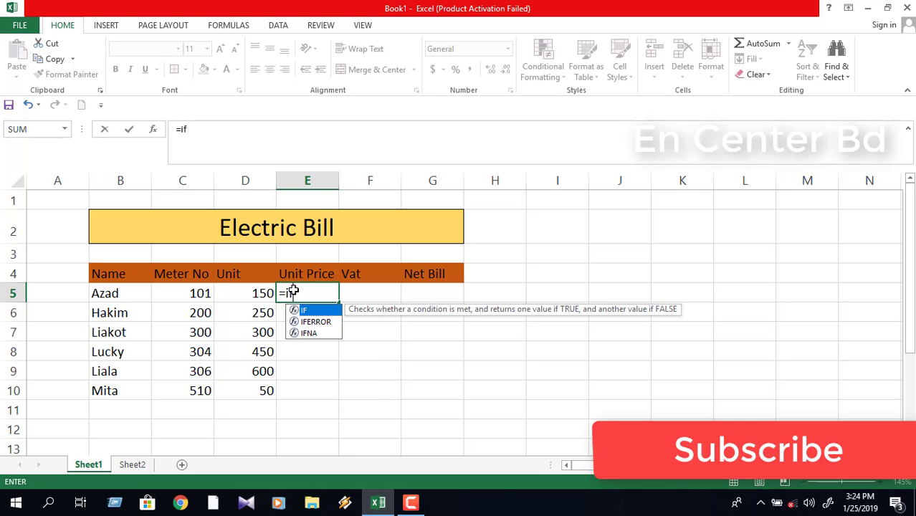
pyautogui.write('(')
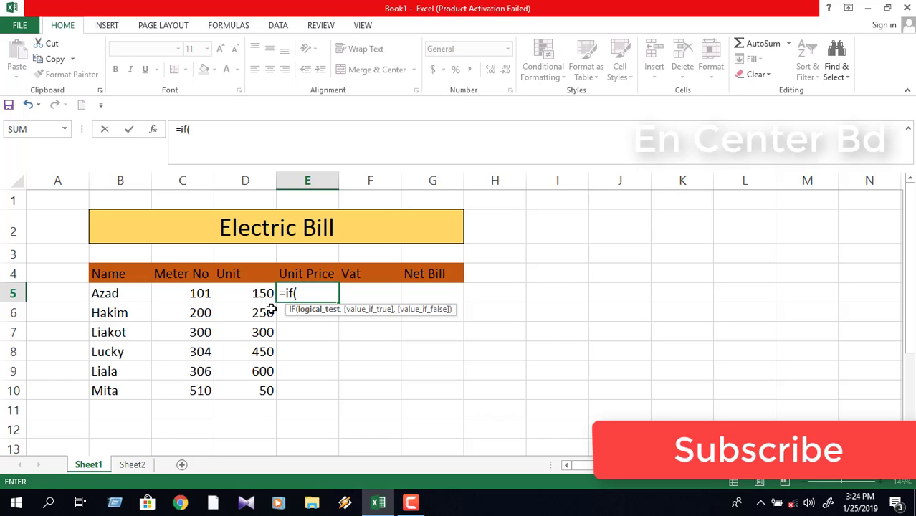
pyautogui.click(248, 293)
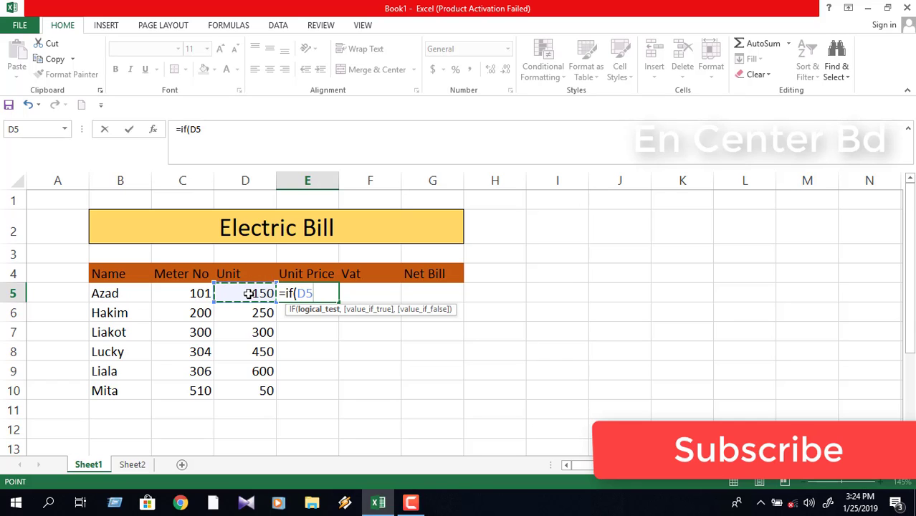
pyautogui.write('<=')
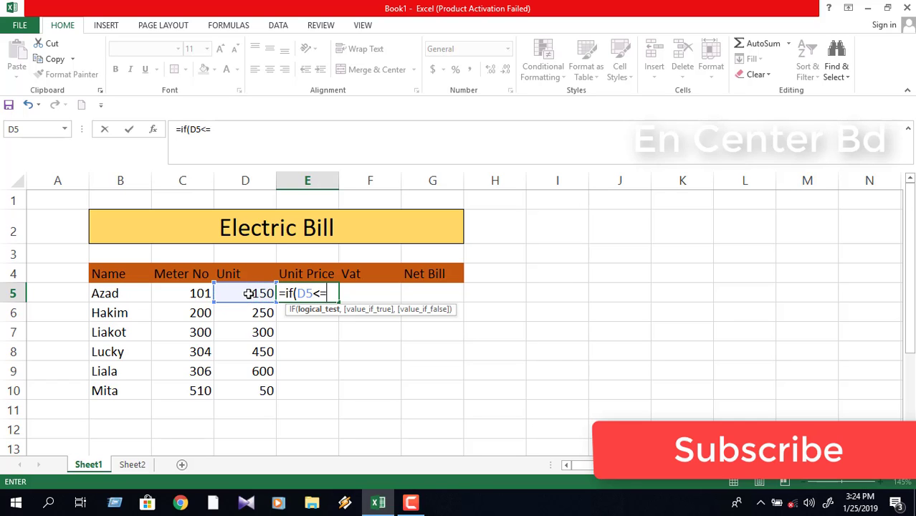
pyautogui.write('170,')
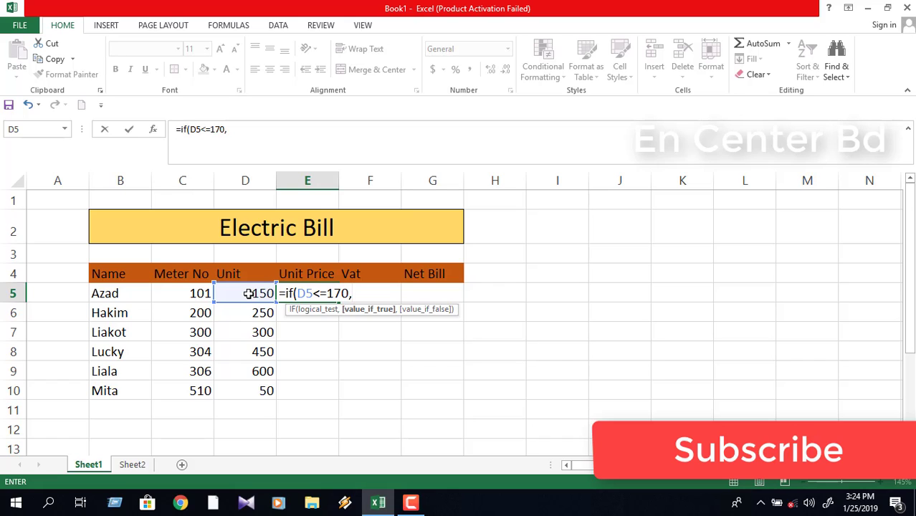
pyautogui.click(248, 293)
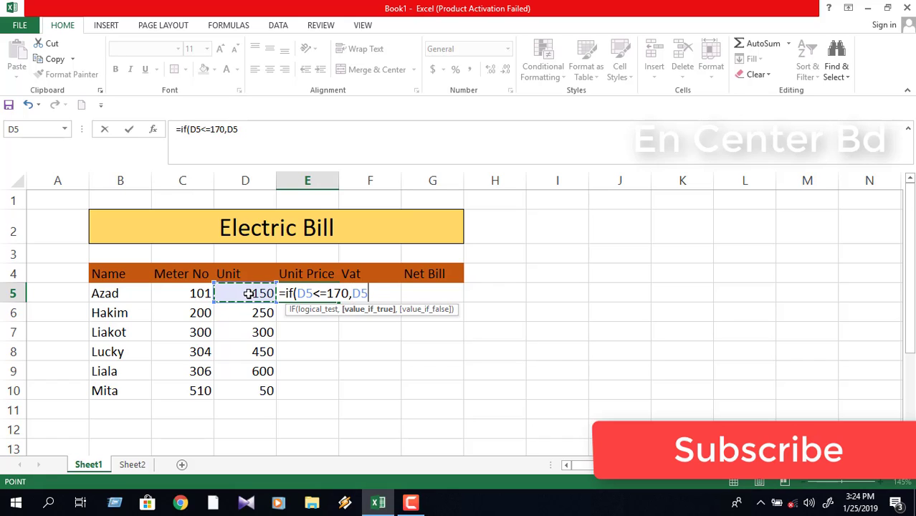
pyautogui.write('*')
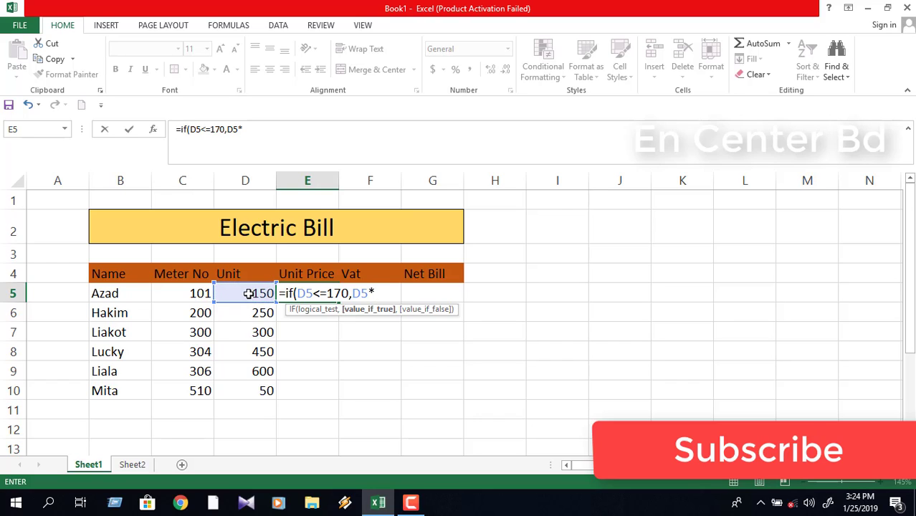
pyautogui.write('1.30,')
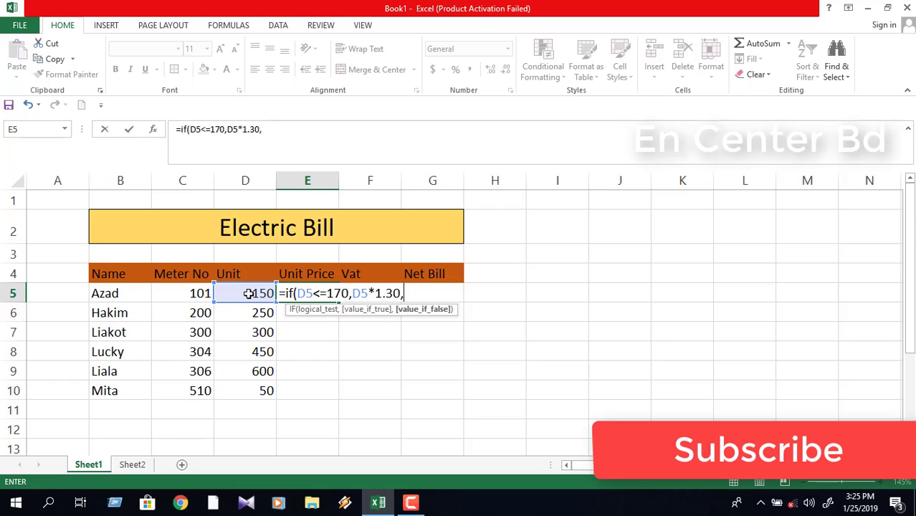
pyautogui.write('if')
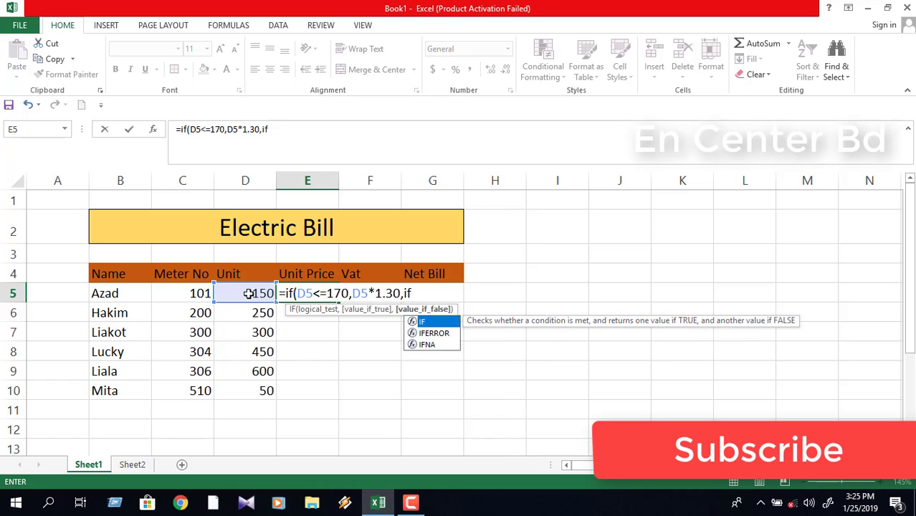
pyautogui.write('(')
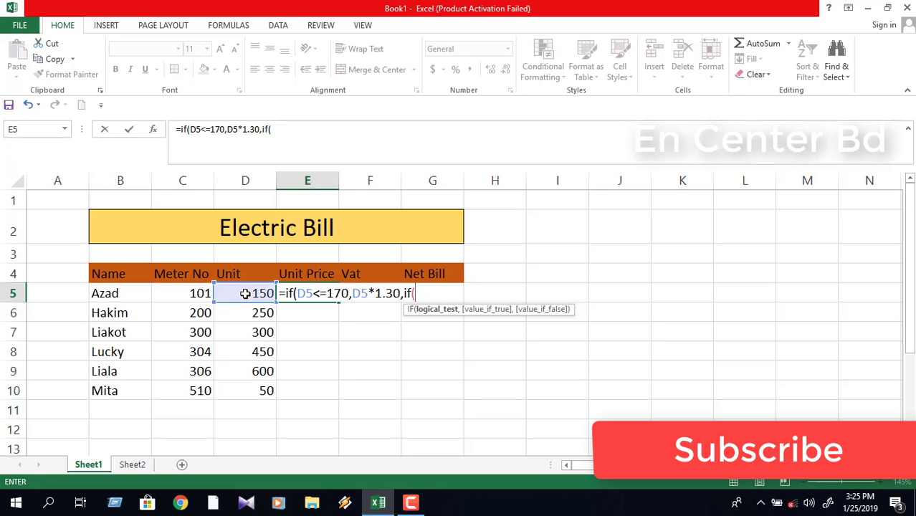
# Step: Extend the E5 formula with D5<=280,D5*3.30,if( as the second tier
pyautogui.click(245, 293)
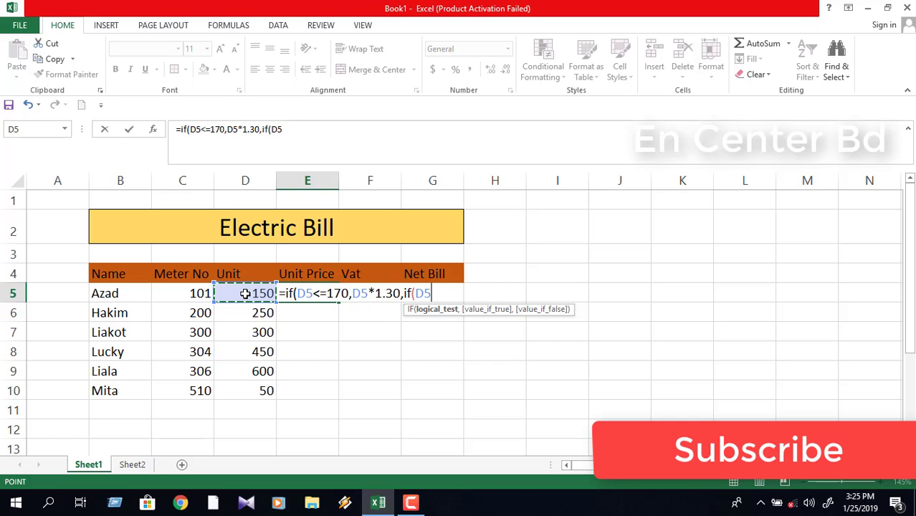
pyautogui.write('<=2')
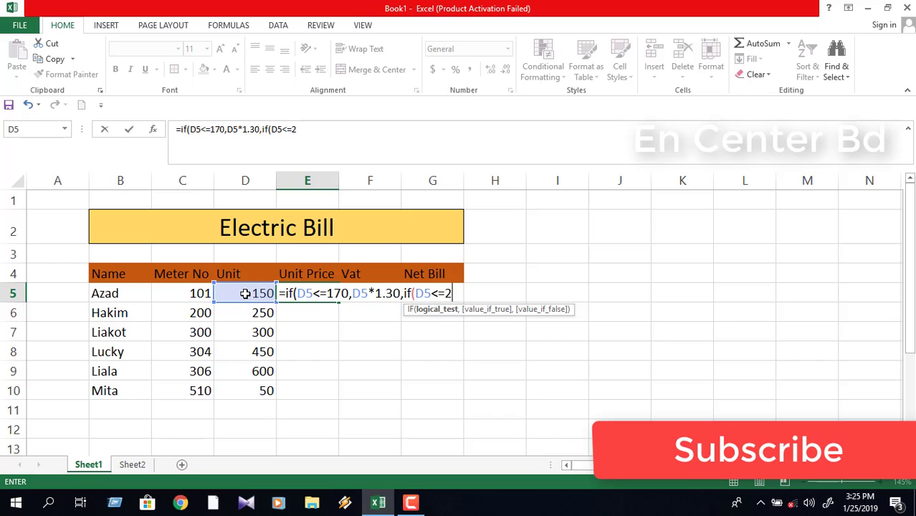
pyautogui.write('80,')
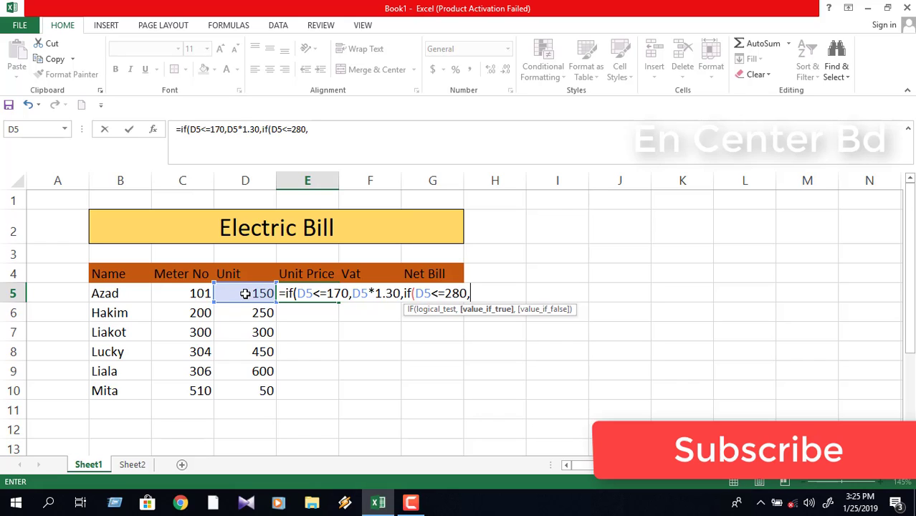
pyautogui.click(244, 293)
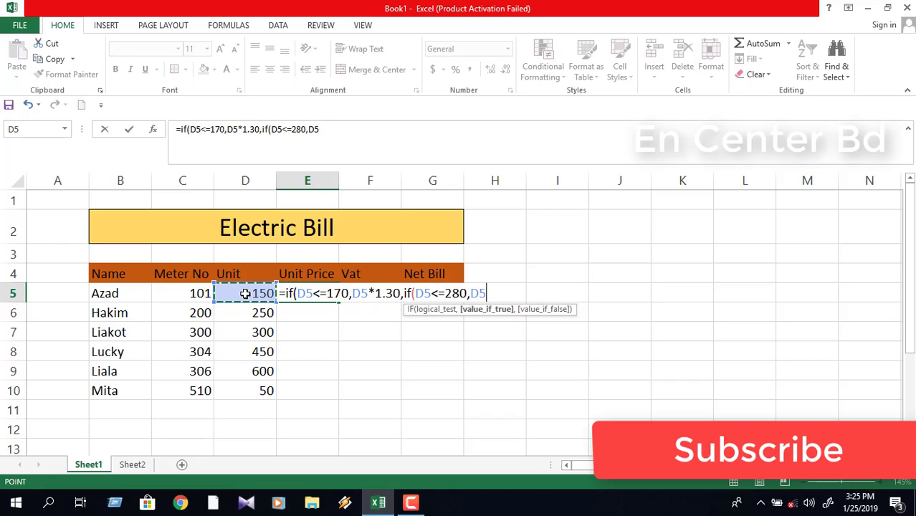
pyautogui.write('*')
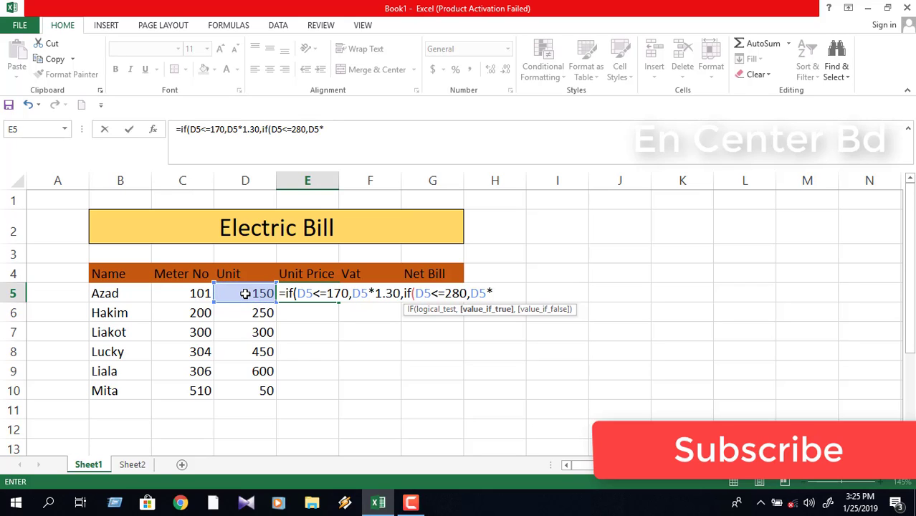
pyautogui.write('3.30,')
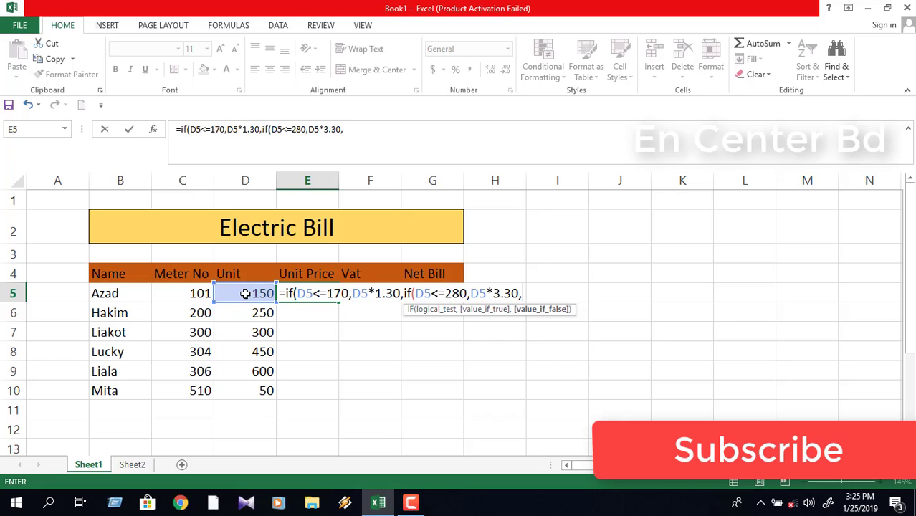
pyautogui.write('if')
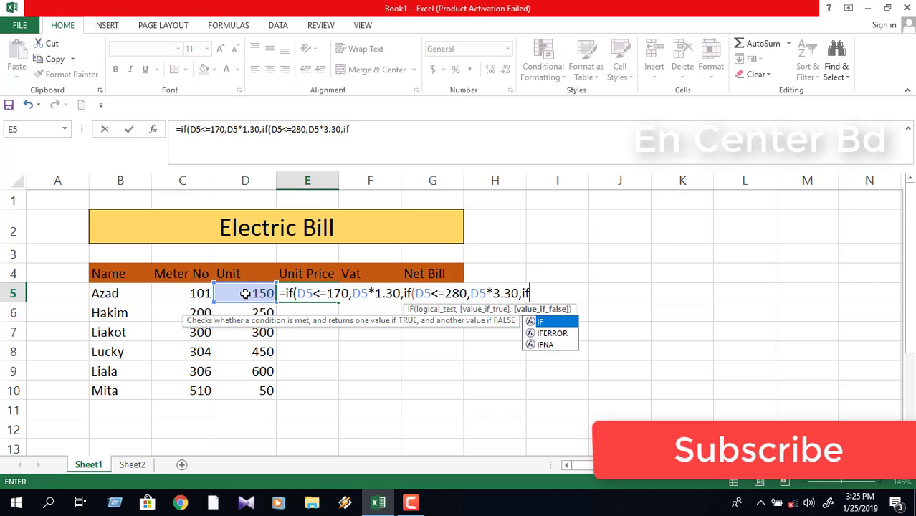
pyautogui.write('(')
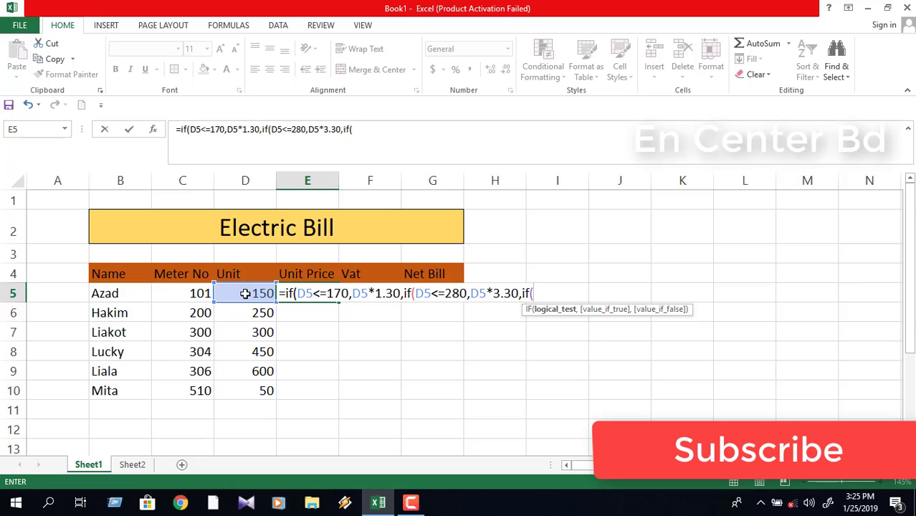
# Step: Add the D5<=500,D5*5.50,if( third tier to the E5 formula
pyautogui.click(245, 293)
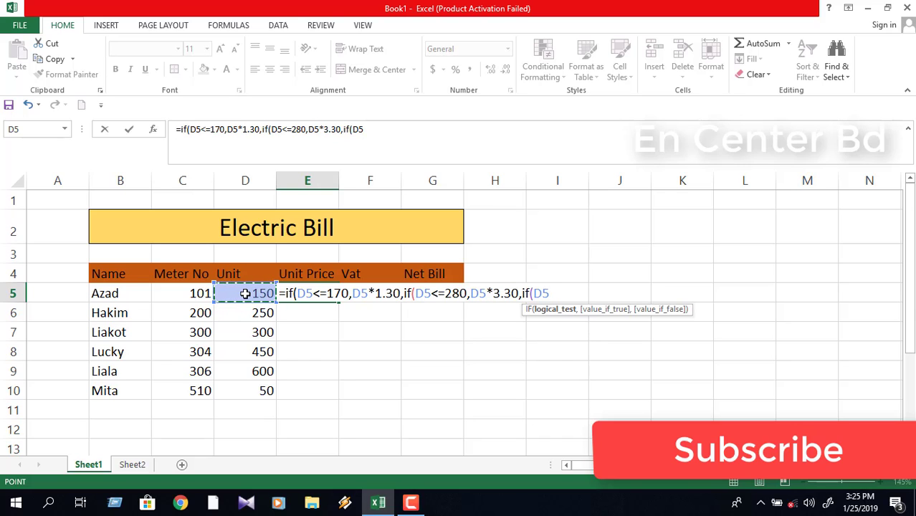
pyautogui.write('<=')
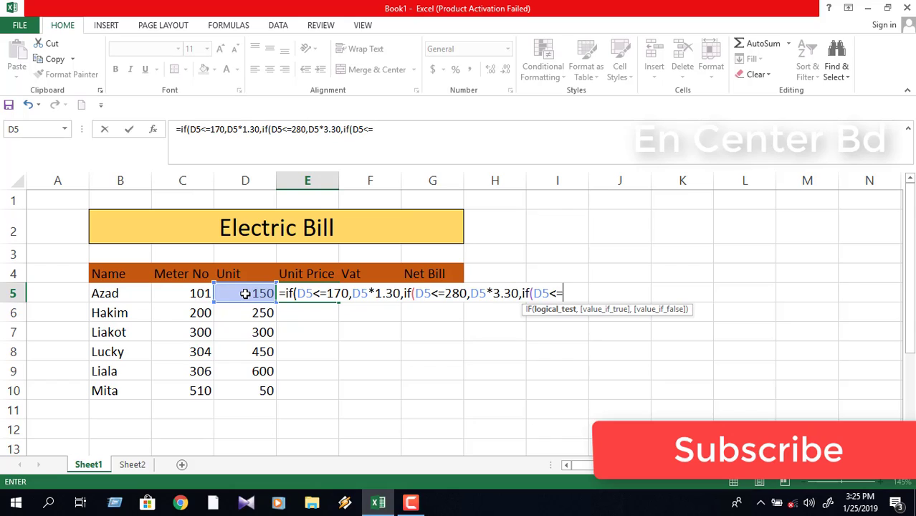
pyautogui.write('500,')
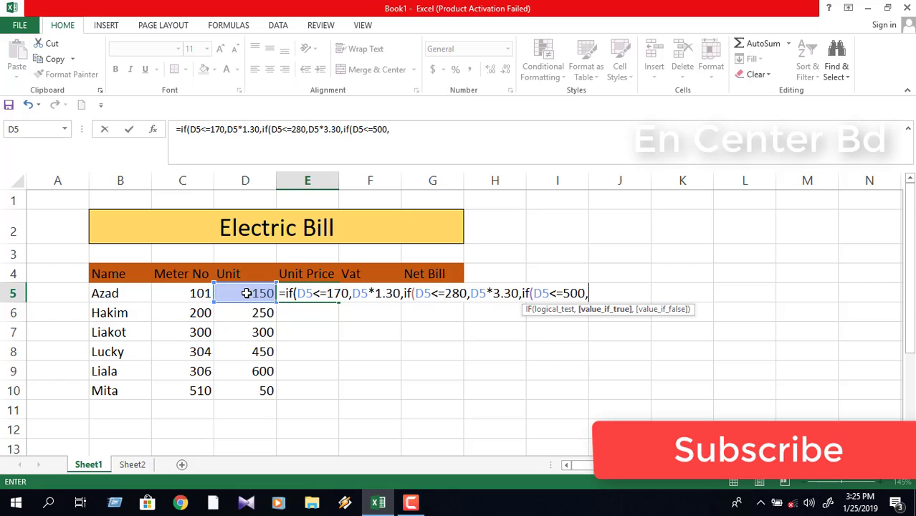
pyautogui.click(246, 294)
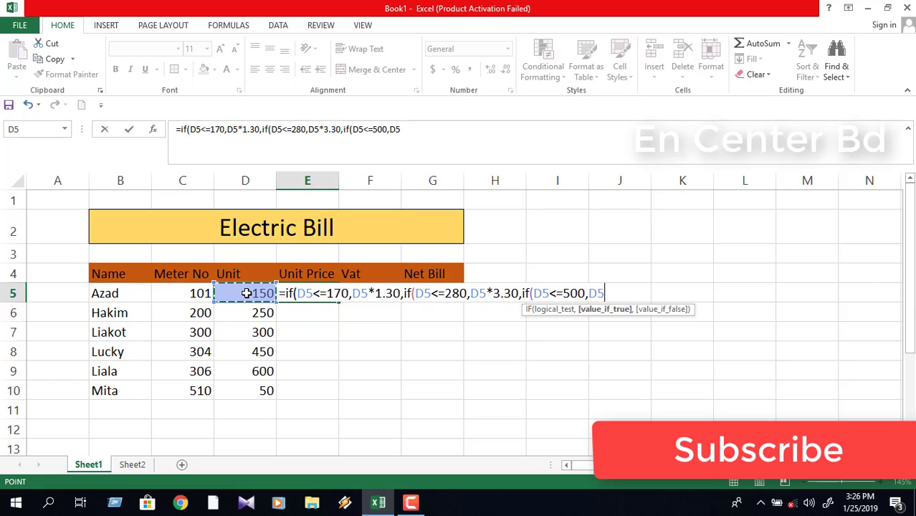
pyautogui.write('*5.50')
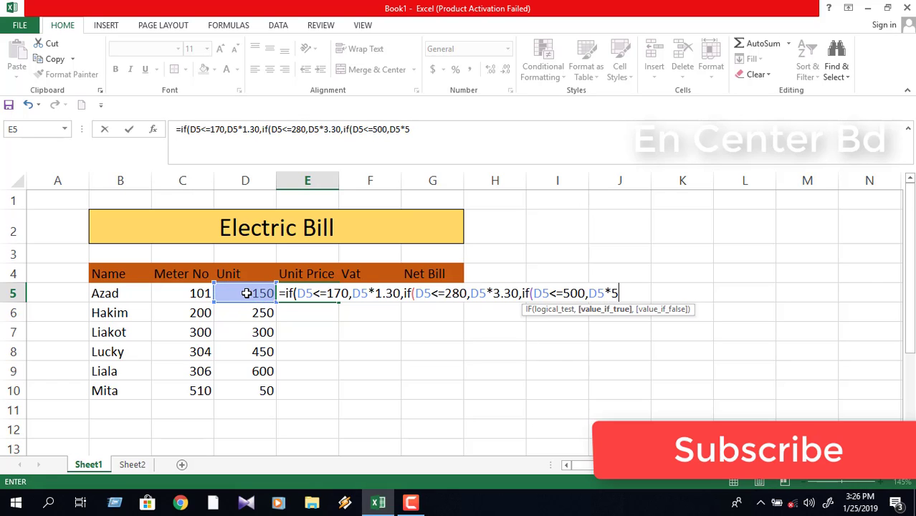
pyautogui.write(',')
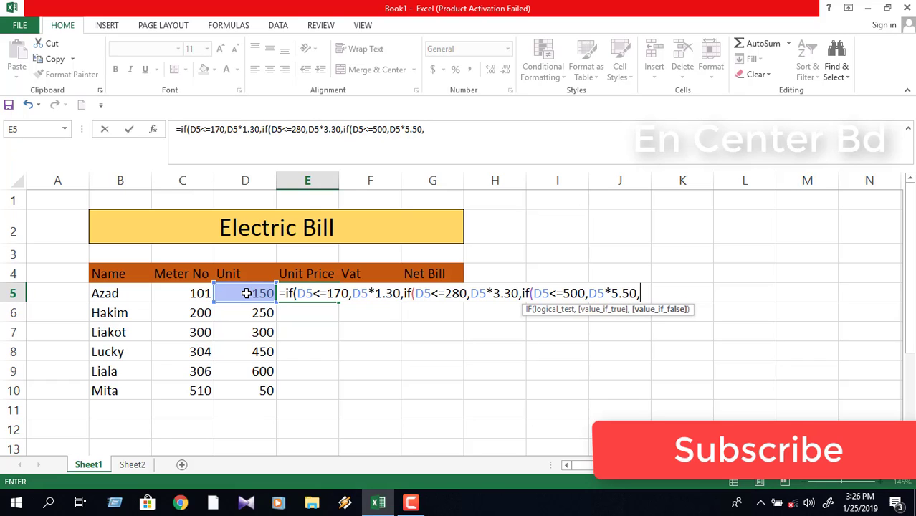
pyautogui.write('if')
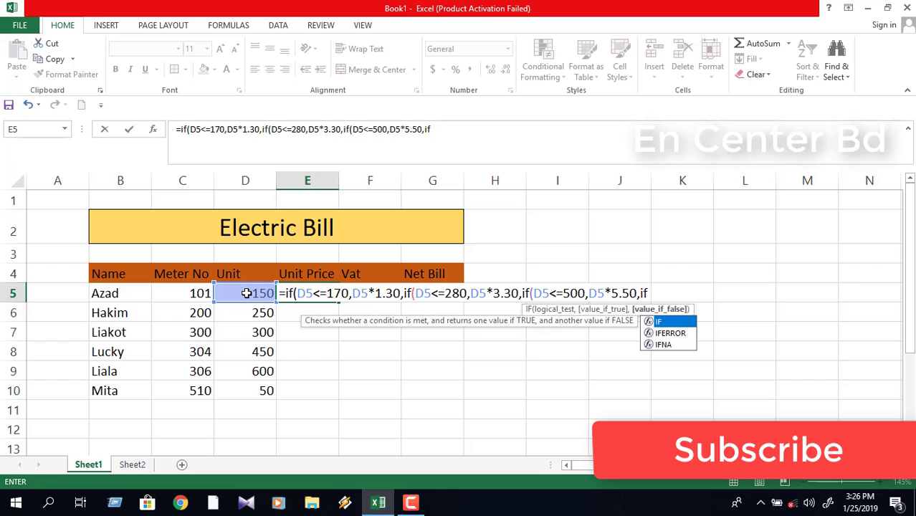
pyautogui.write('(')
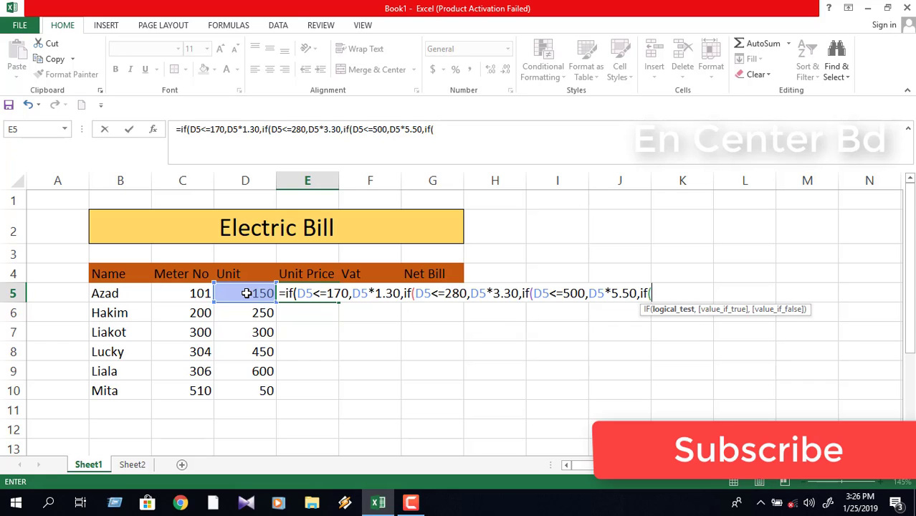
# Step: Finish E5 with the >500 tier at D5*7 and close all brackets, giving 195
pyautogui.click(246, 293)
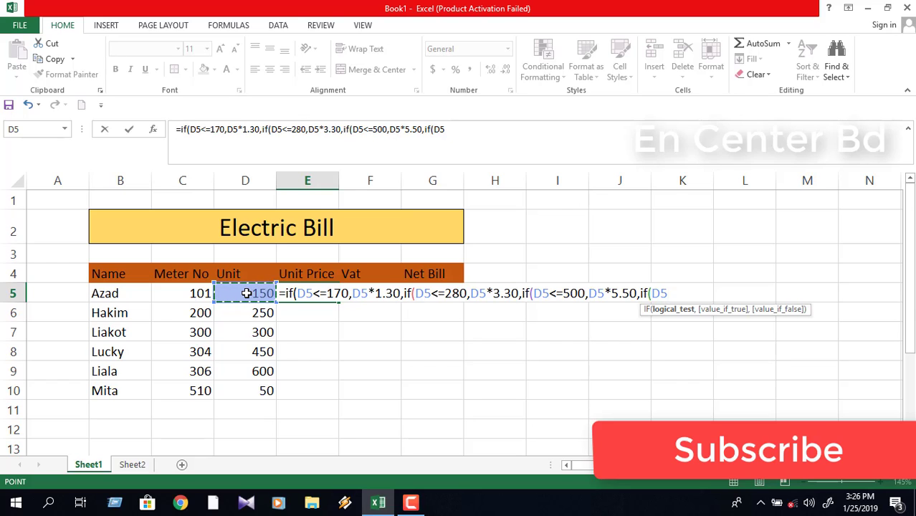
pyautogui.write('>5')
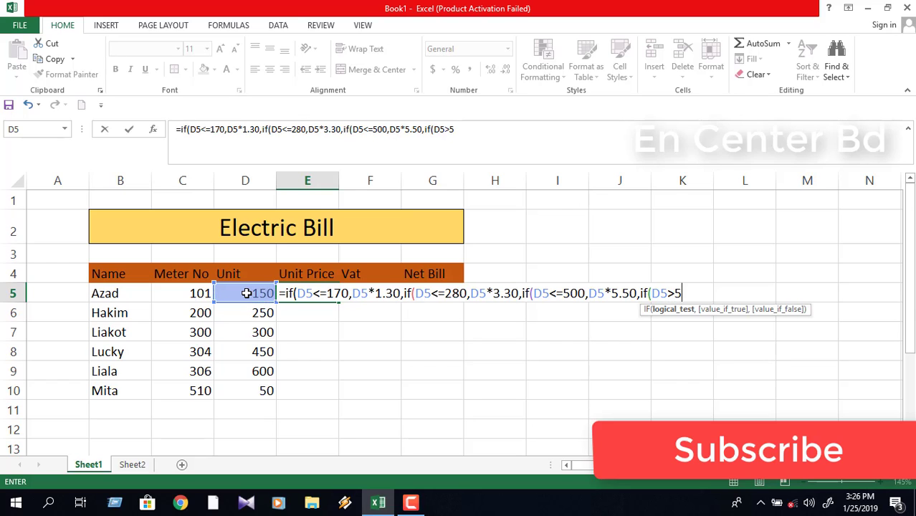
pyautogui.write('00,')
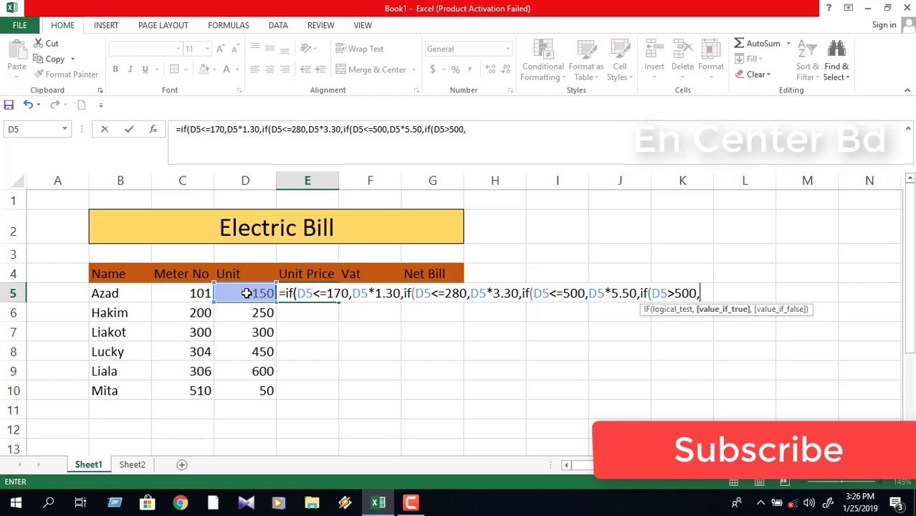
pyautogui.click(246, 293)
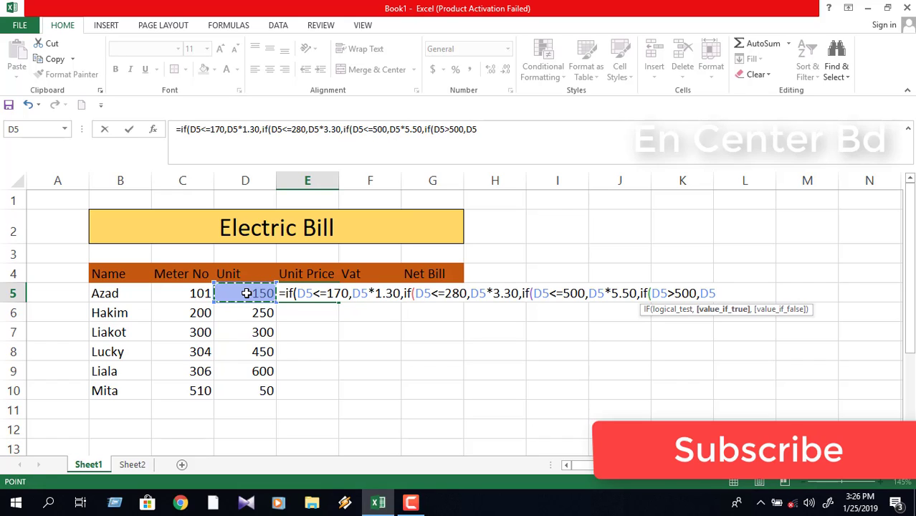
pyautogui.write('*7')
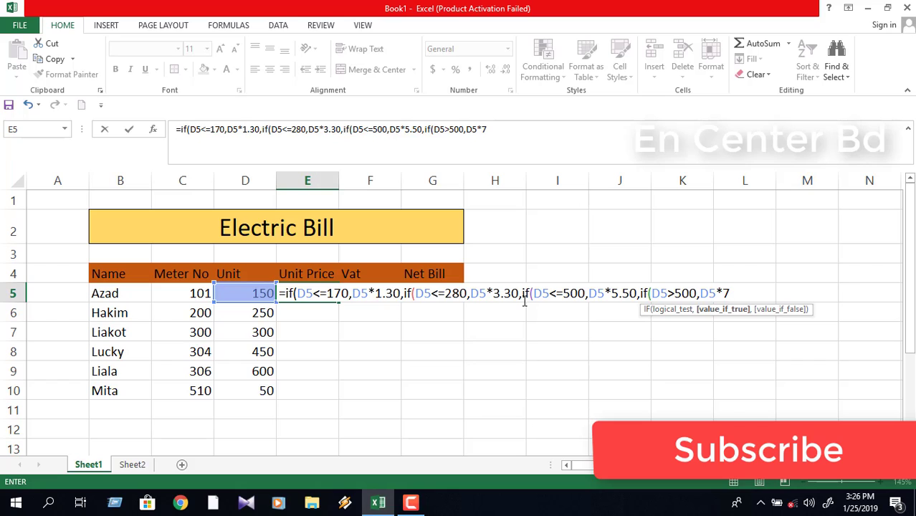
pyautogui.write('))))')
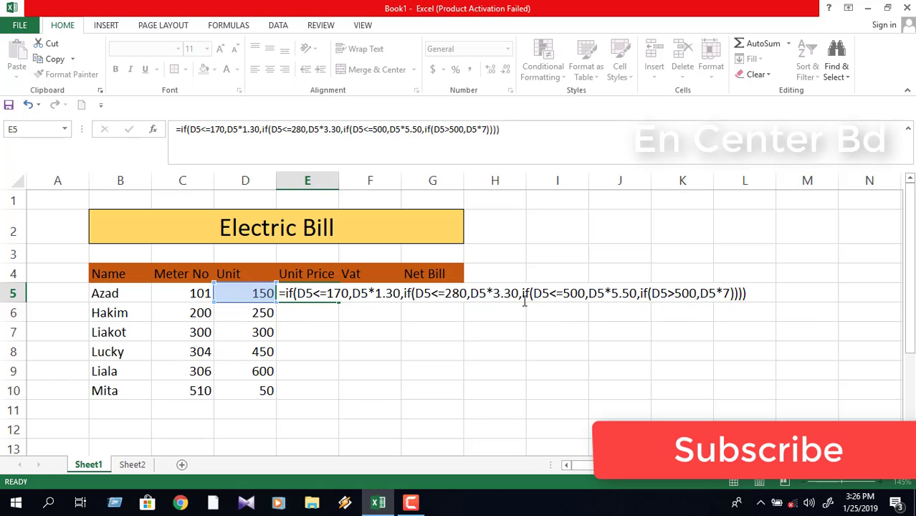
pyautogui.press('Return')
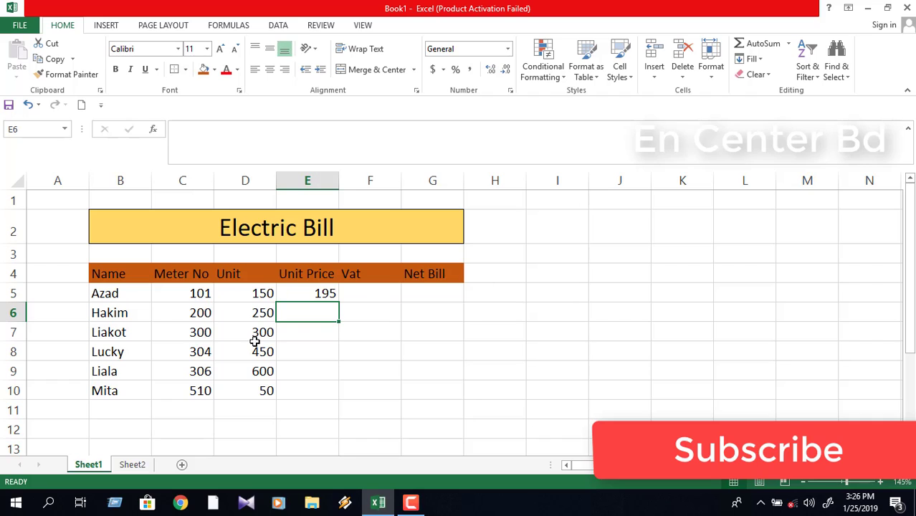
# Step: Copy the Unit Price formula down E5:E10, showing 195, 825, 1650, 2475, 4200 and 65
pyautogui.click(308, 294)
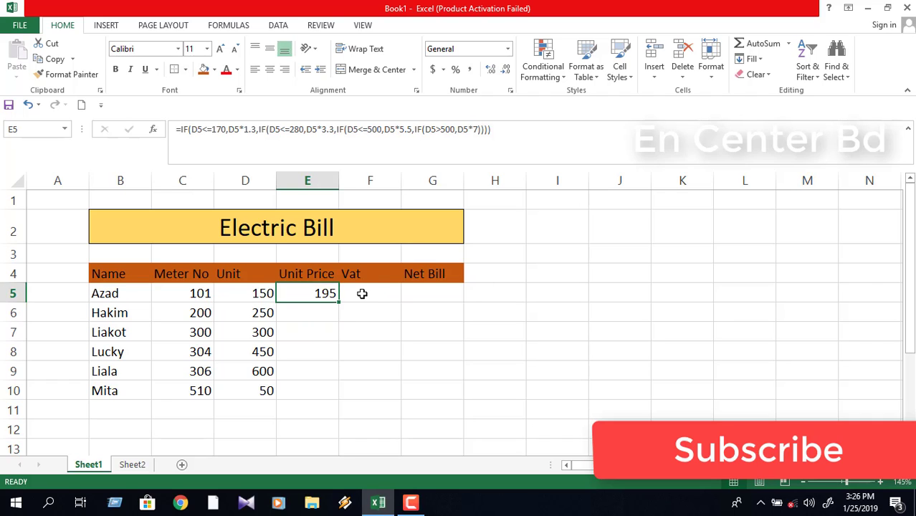
pyautogui.moveTo(339, 304); pyautogui.dragTo(340, 305)
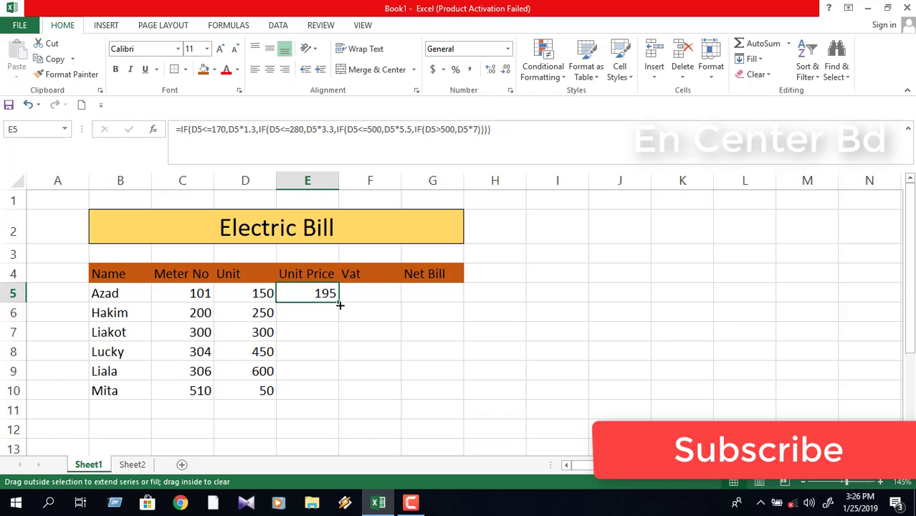
pyautogui.moveTo(338, 323); pyautogui.dragTo(324, 404)
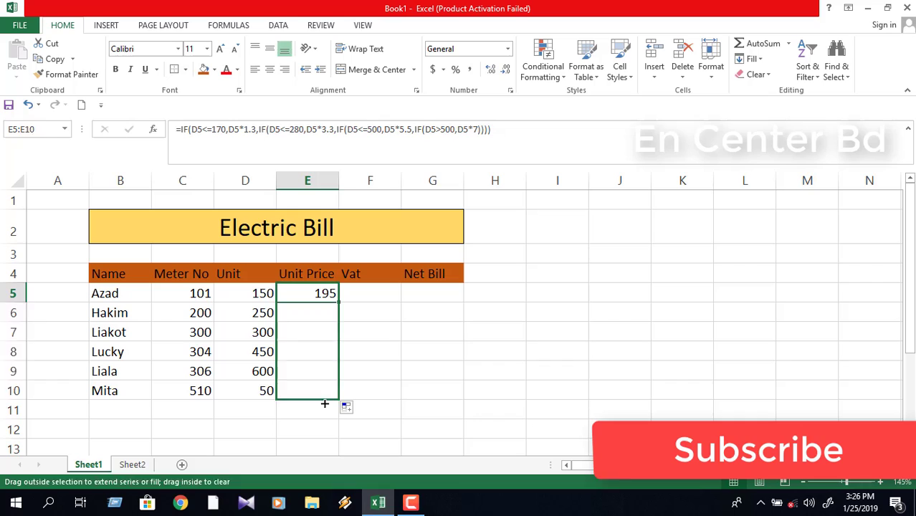
pyautogui.click(371, 294)
pyautogui.write('=')
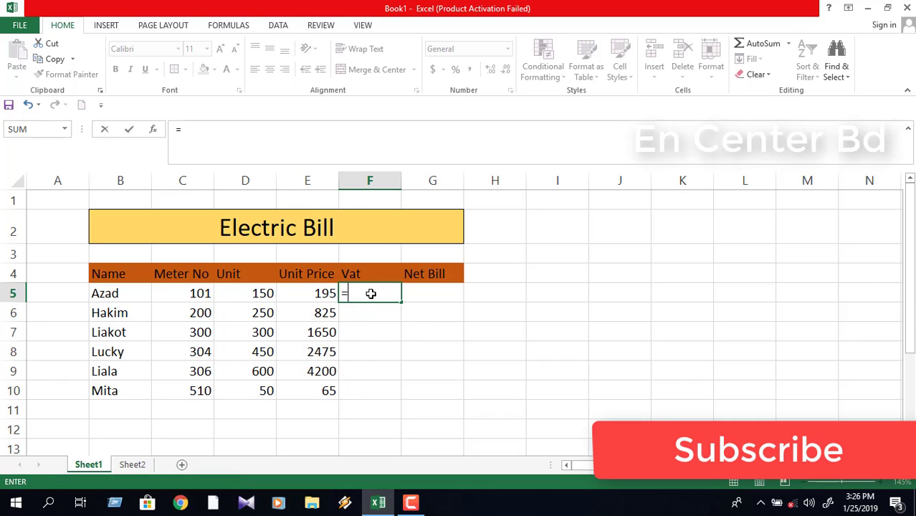
# Step: Enter =E5*15% in F5 and fill it down to F10, 29.25 through 9.75
pyautogui.click(312, 294)
pyautogui.write('*1')
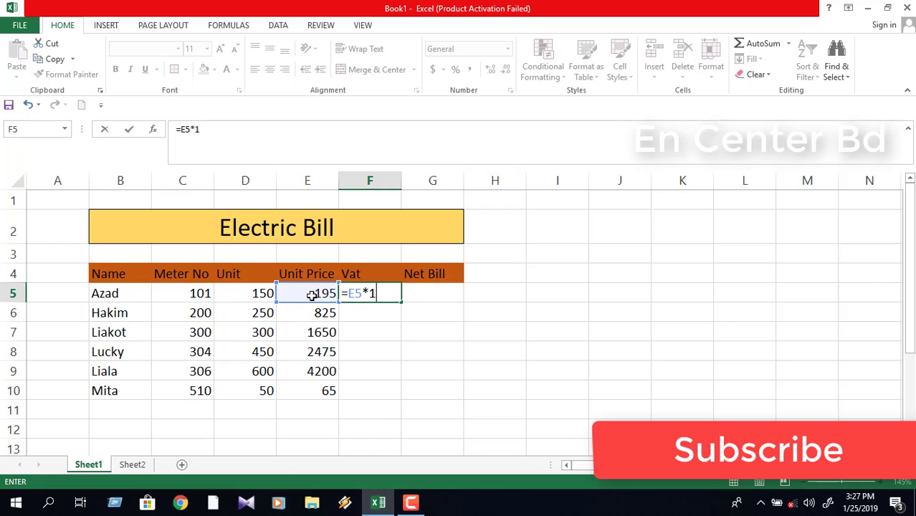
pyautogui.write('5%')
pyautogui.press('BackSpace')
pyautogui.press('BackSpace')
pyautogui.press('BackSpace')
pyautogui.write('.15')
pyautogui.press('BackSpace')
pyautogui.press('BackSpace')
pyautogui.press('BackSpace')
pyautogui.write('15%')
pyautogui.press('Return')
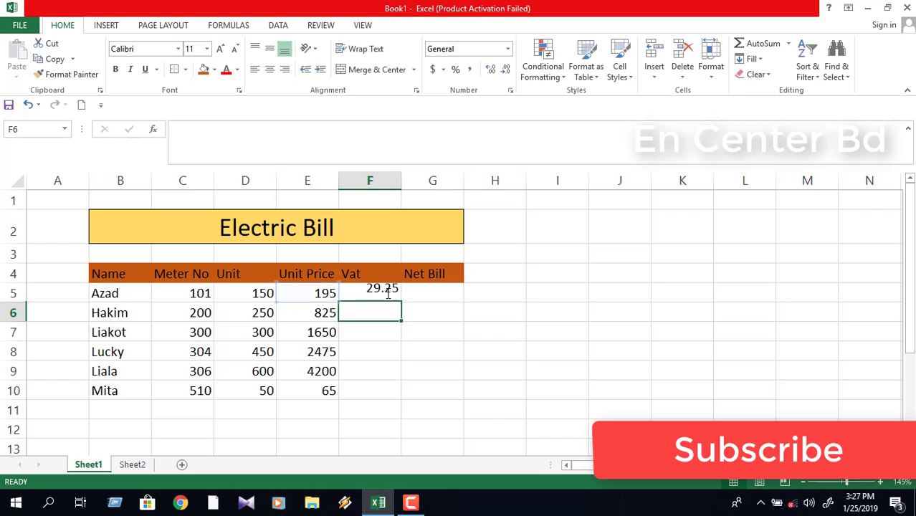
pyautogui.click(381, 295)
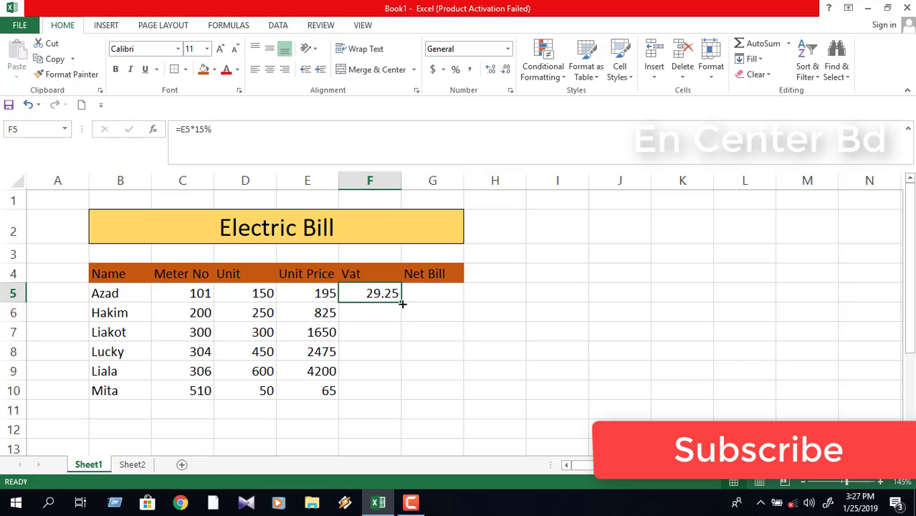
pyautogui.moveTo(402, 304); pyautogui.dragTo(390, 393)
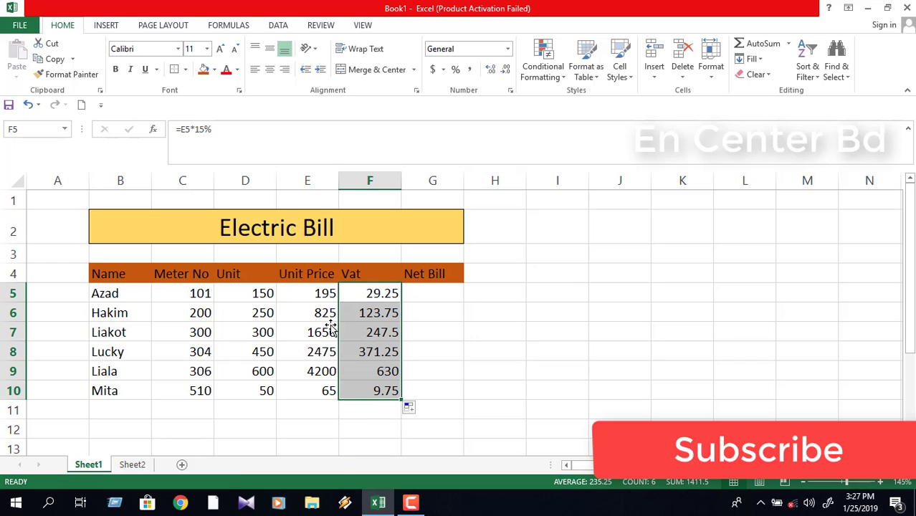
# Step: Enter =E5+F5 in G5 for Azad's net bill of 224.25
pyautogui.click(423, 296)
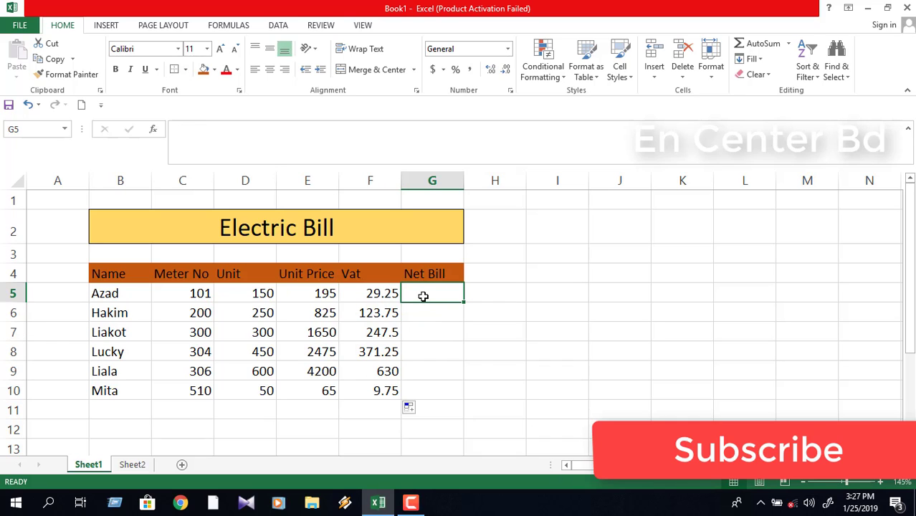
pyautogui.write('=')
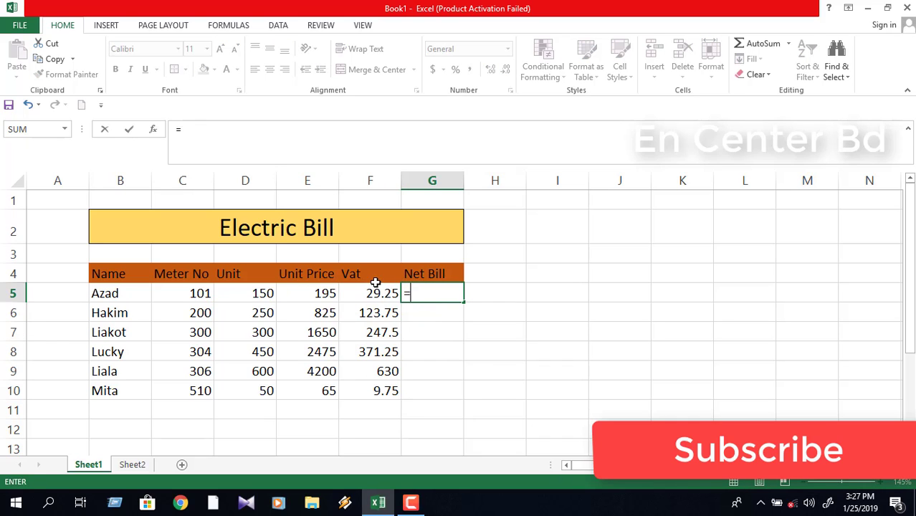
pyautogui.click(313, 295)
pyautogui.press('Return')
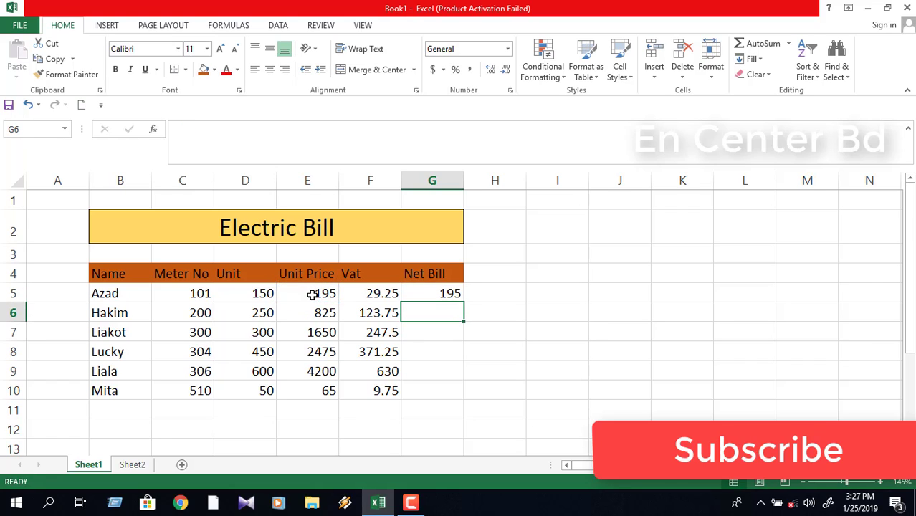
pyautogui.click(430, 293)
pyautogui.write('=')
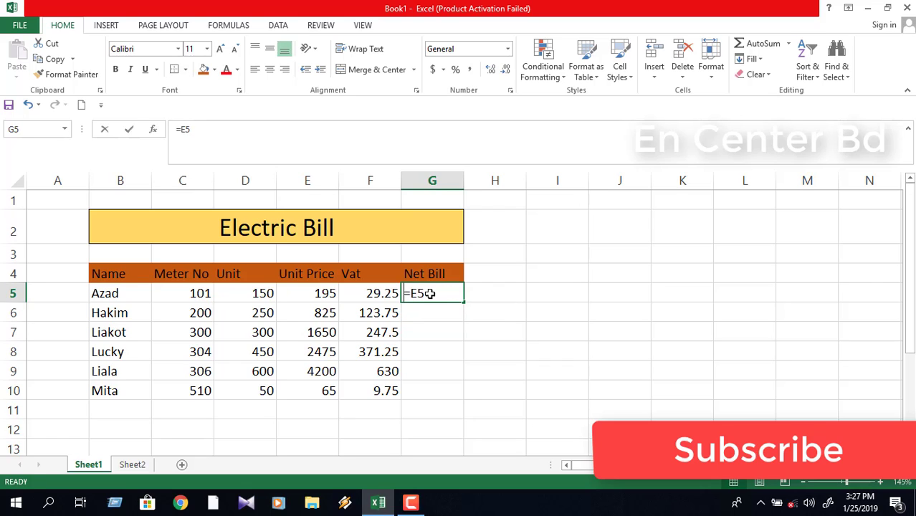
pyautogui.click(319, 291)
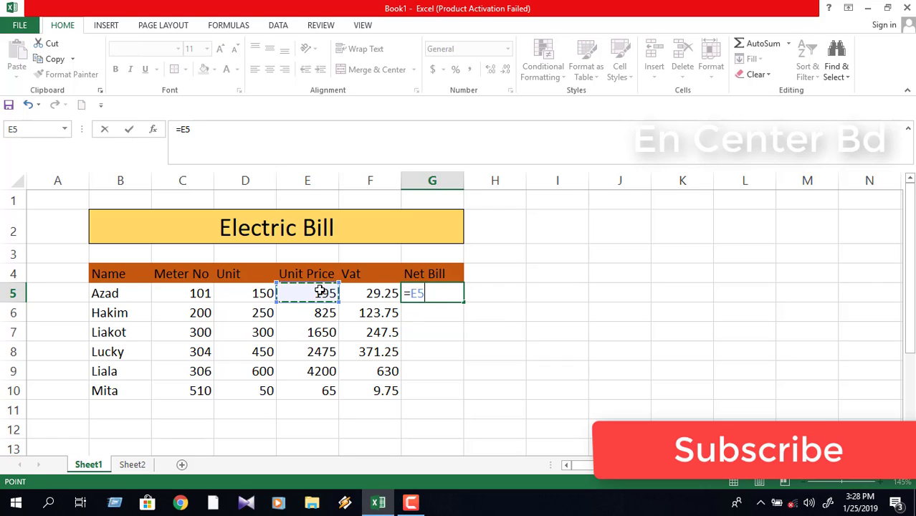
pyautogui.write('+')
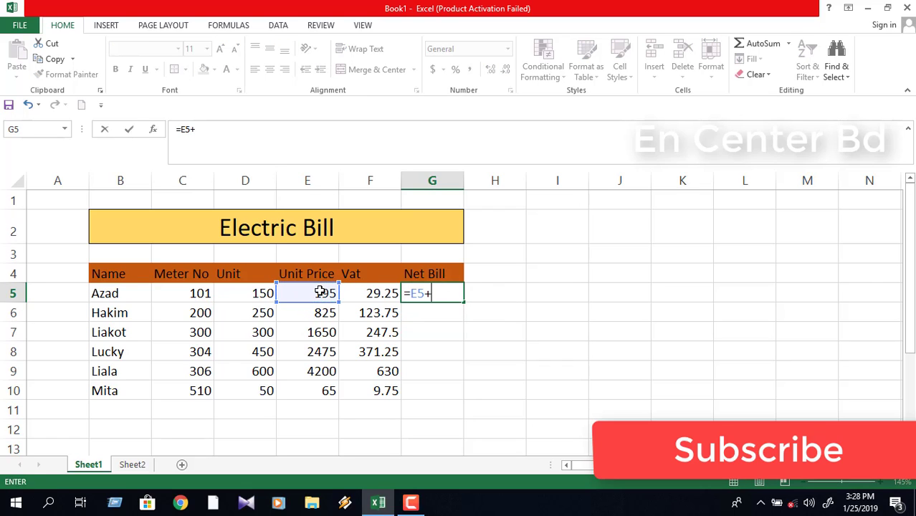
pyautogui.click(362, 298)
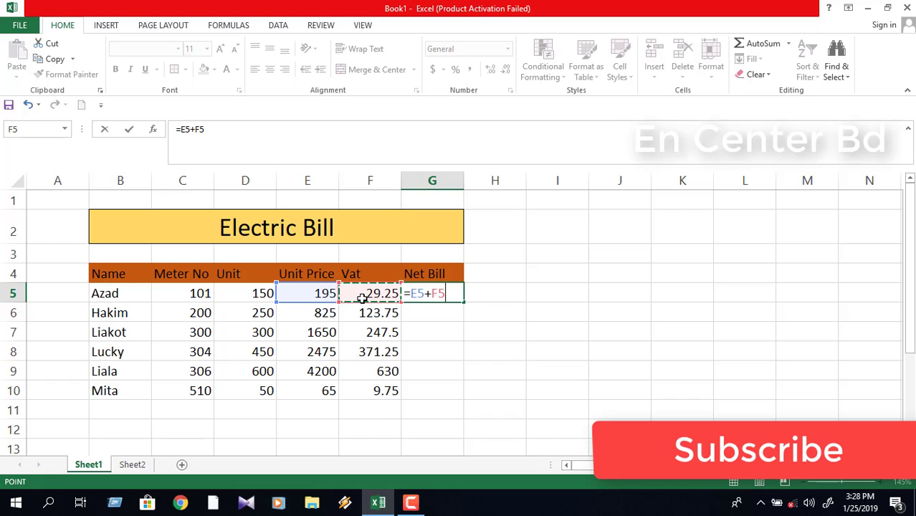
pyautogui.press('Return')
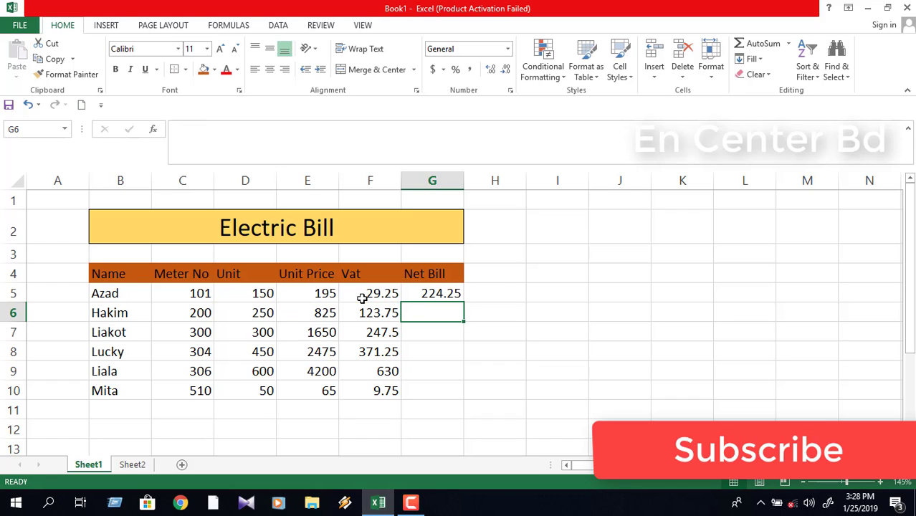
# Step: Fill the Net Bill formula down to G10, from 224.25 to 74.75
pyautogui.click(426, 292)
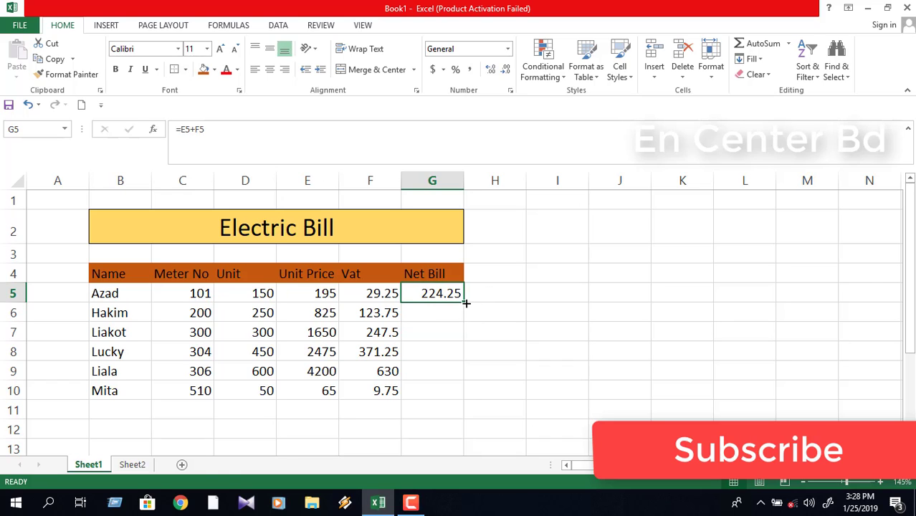
pyautogui.moveTo(465, 303); pyautogui.dragTo(453, 403)
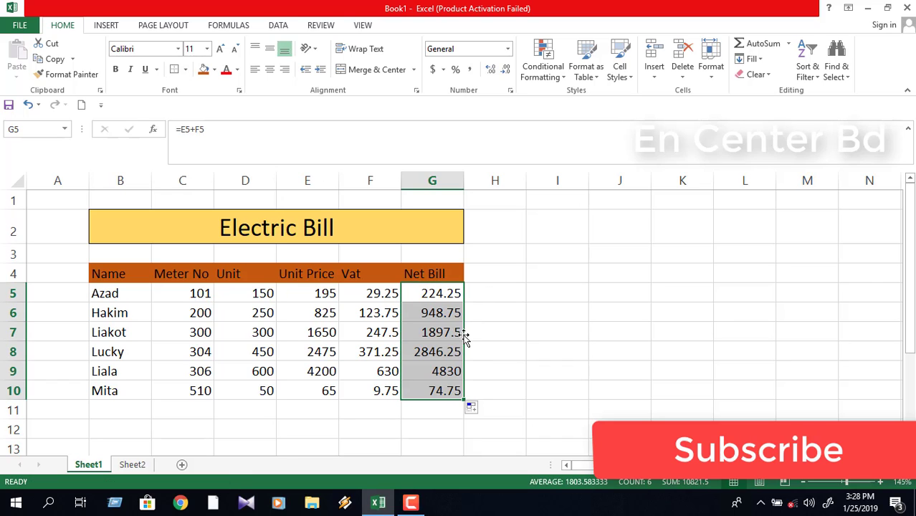
pyautogui.click(497, 337)
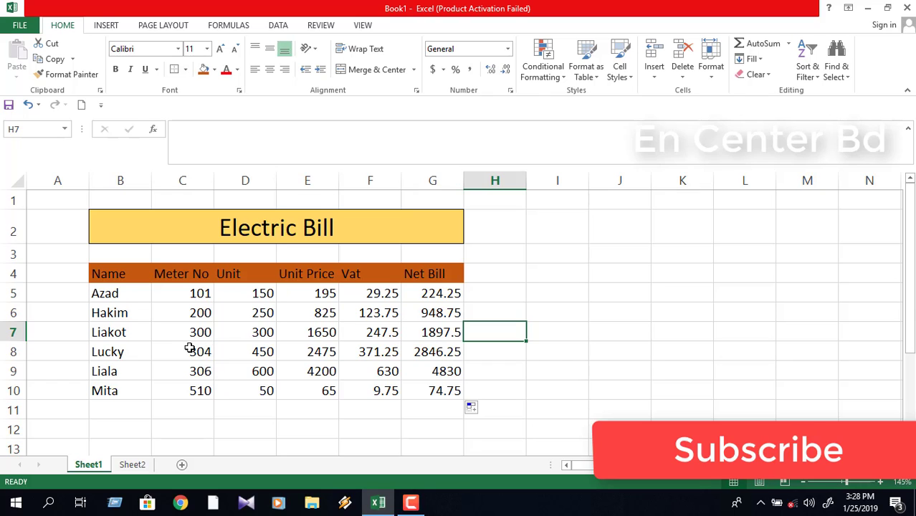
pyautogui.press('Left')
pyautogui.press('Left')
pyautogui.press('Left')
pyautogui.press('Left')
pyautogui.press('Left')
pyautogui.press('Left')
pyautogui.press('Up')
pyautogui.press('Up')
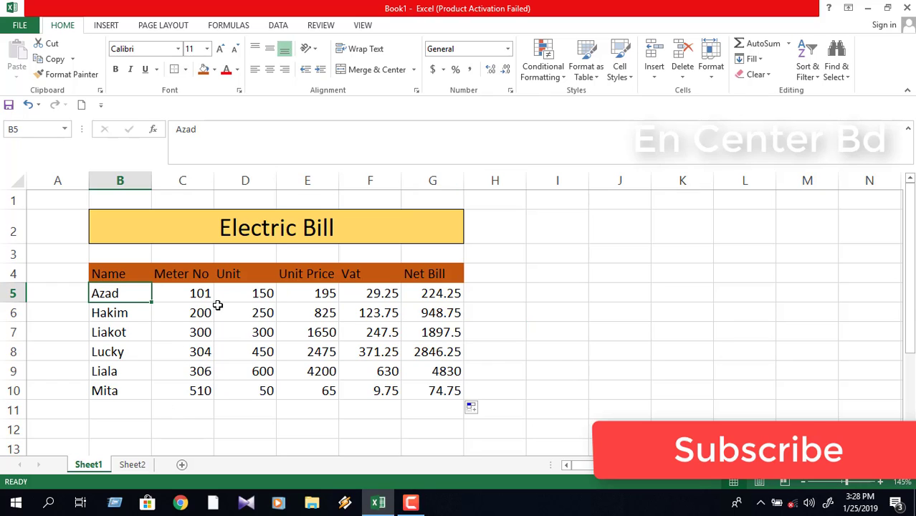
# Step: On Sheet2, enter the title 'Customar Bill Information' in cell C2
pyautogui.click(133, 466)
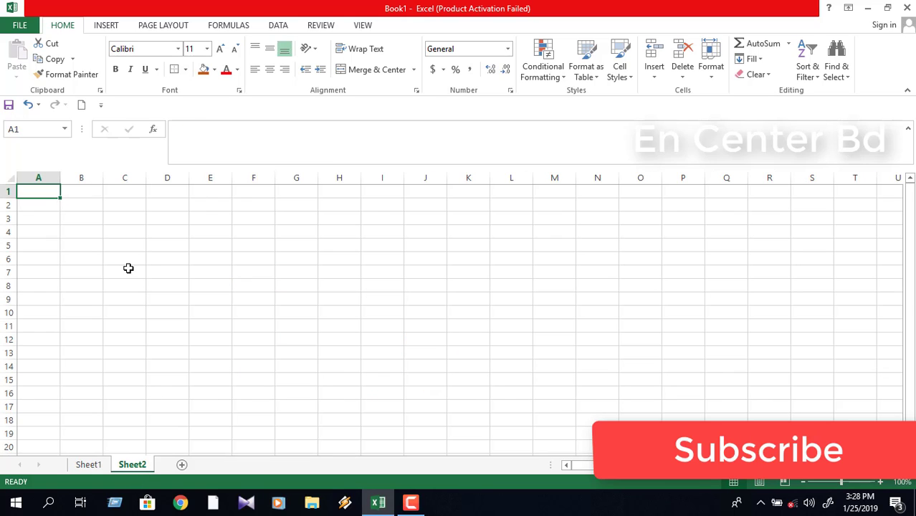
pyautogui.click(120, 205)
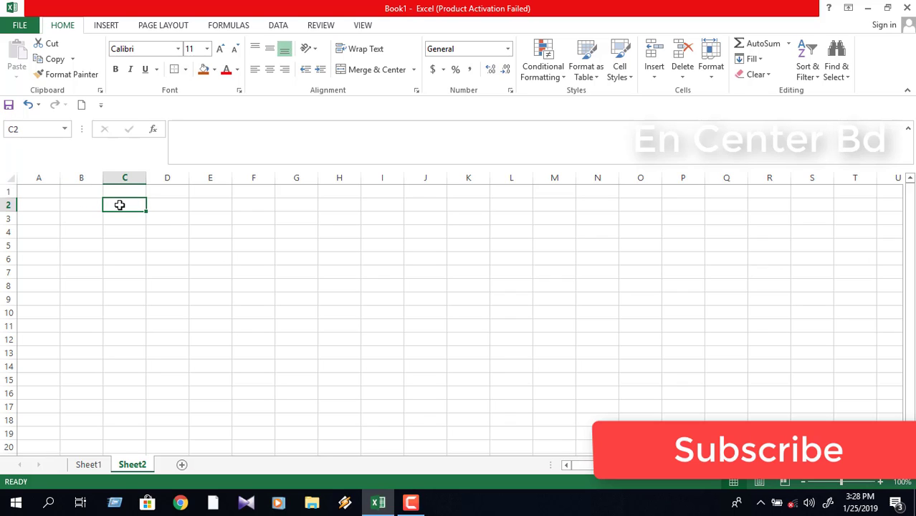
pyautogui.write('Customar Bill')
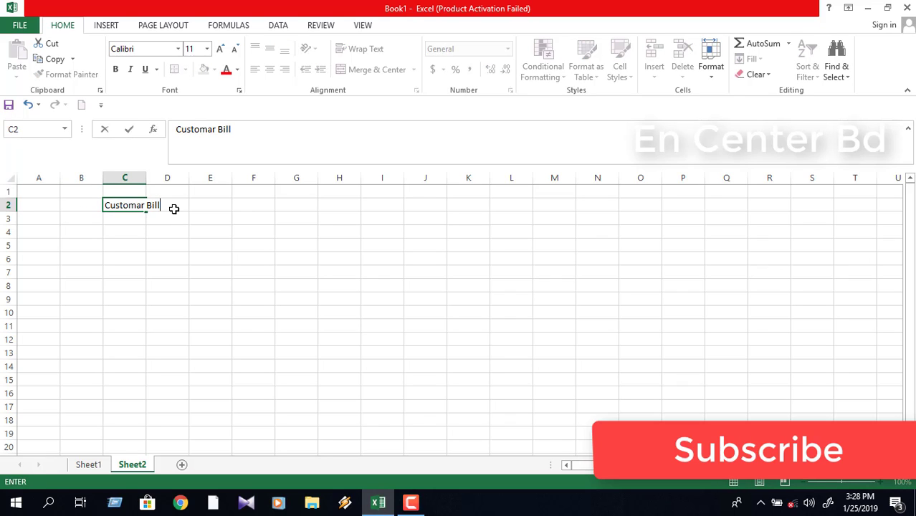
pyautogui.write(' Information')
pyautogui.press('Return')
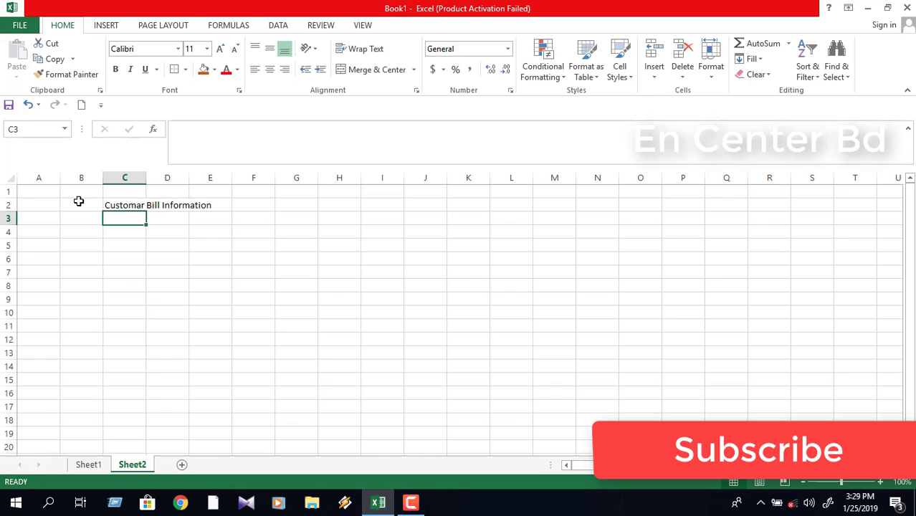
# Step: Merge and center the title across B2:H2 with font size 20 and orange fill
pyautogui.moveTo(78, 202); pyautogui.dragTo(353, 207)
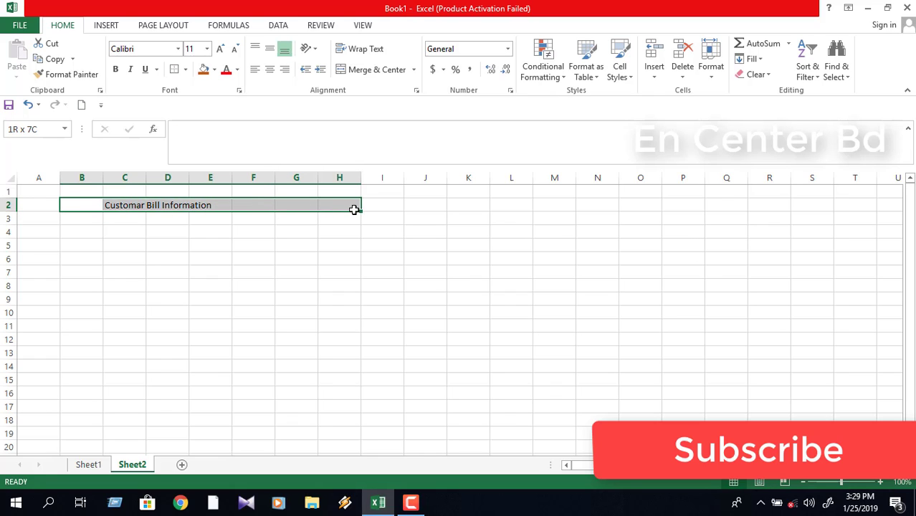
pyautogui.click(378, 75)
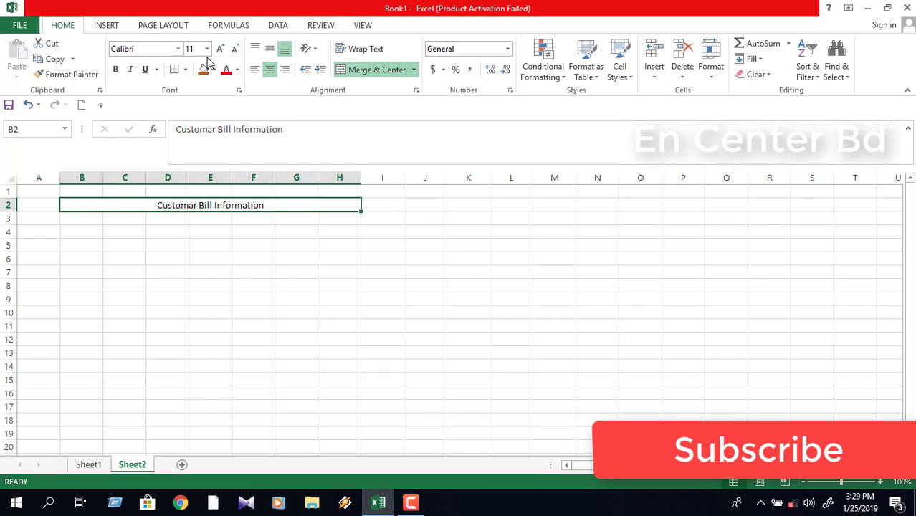
pyautogui.click(207, 49)
pyautogui.click(191, 163)
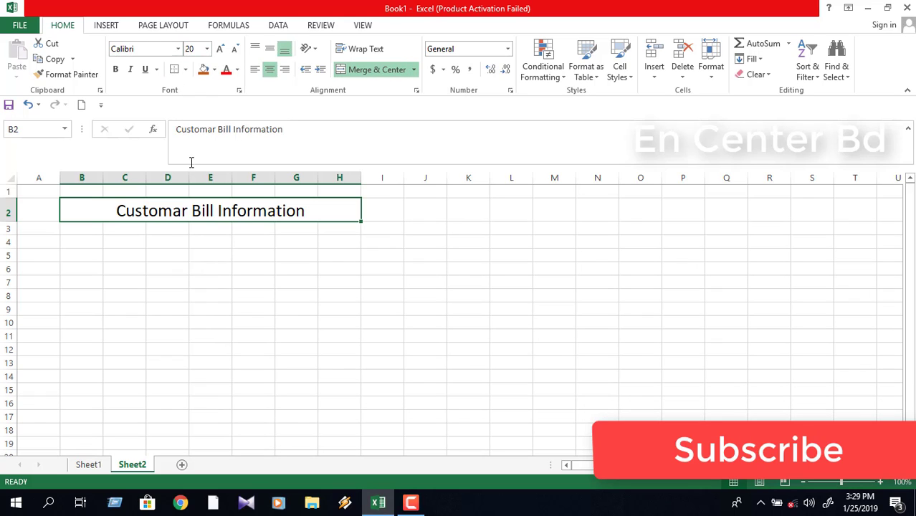
pyautogui.click(204, 69)
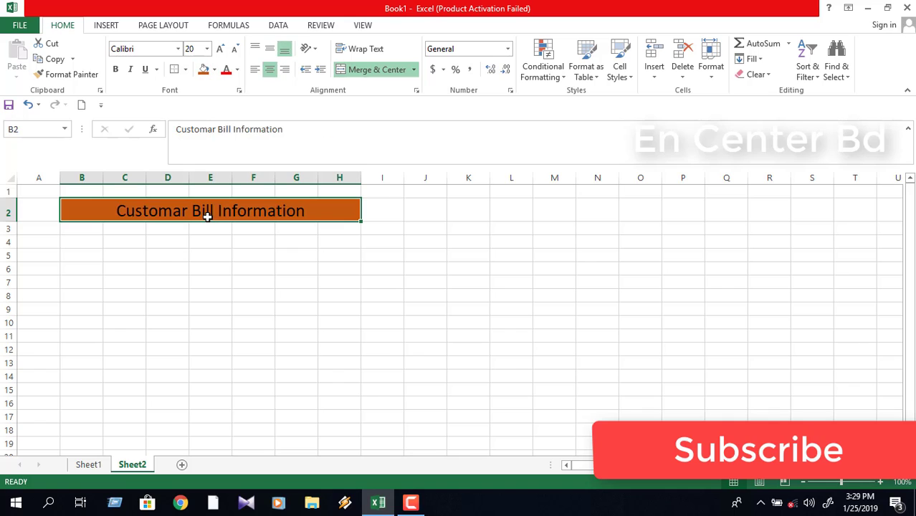
pyautogui.click(75, 245)
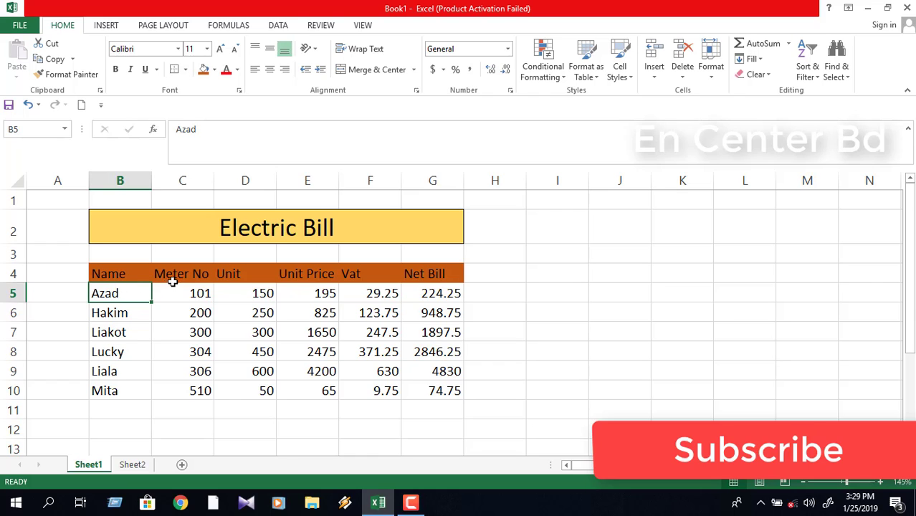
# Step: Add the 'Meter No' label in B4 and merge C4:D4 as its entry box
pyautogui.click(174, 278)
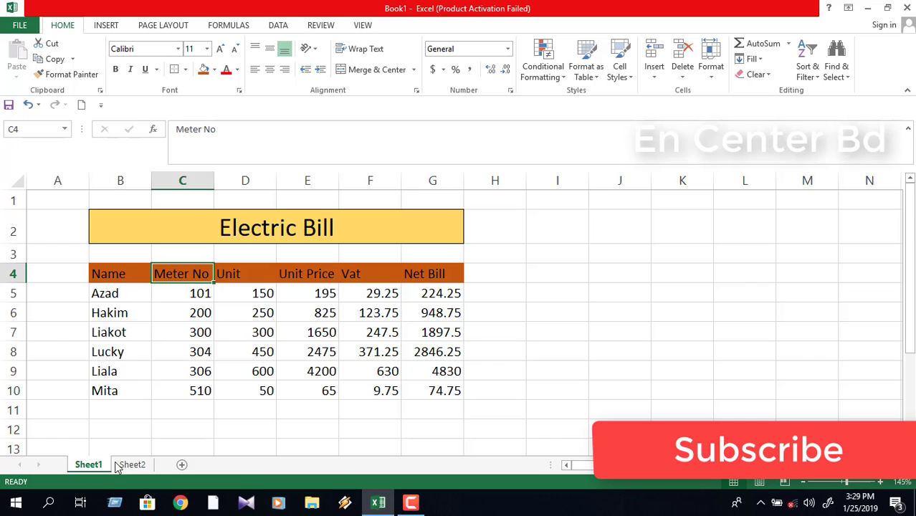
pyautogui.click(129, 465)
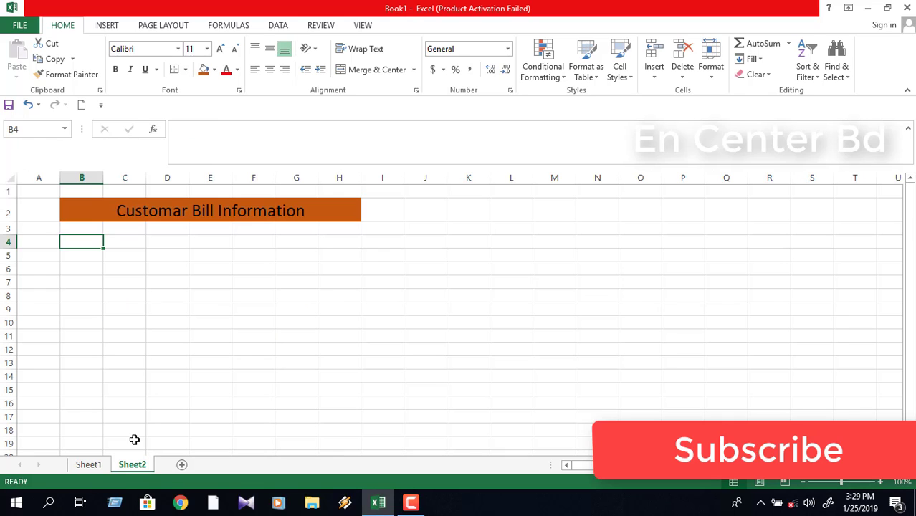
pyautogui.write('Mete')
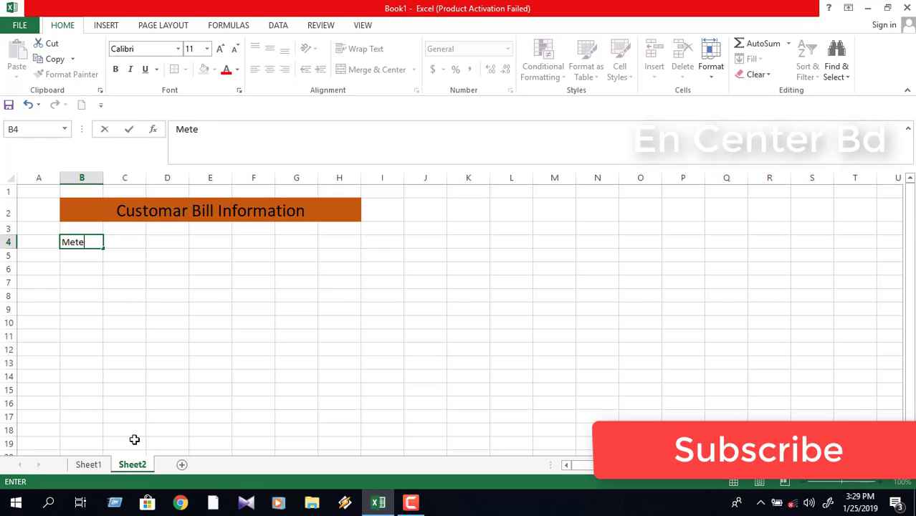
pyautogui.write('r No')
pyautogui.press('Tab')
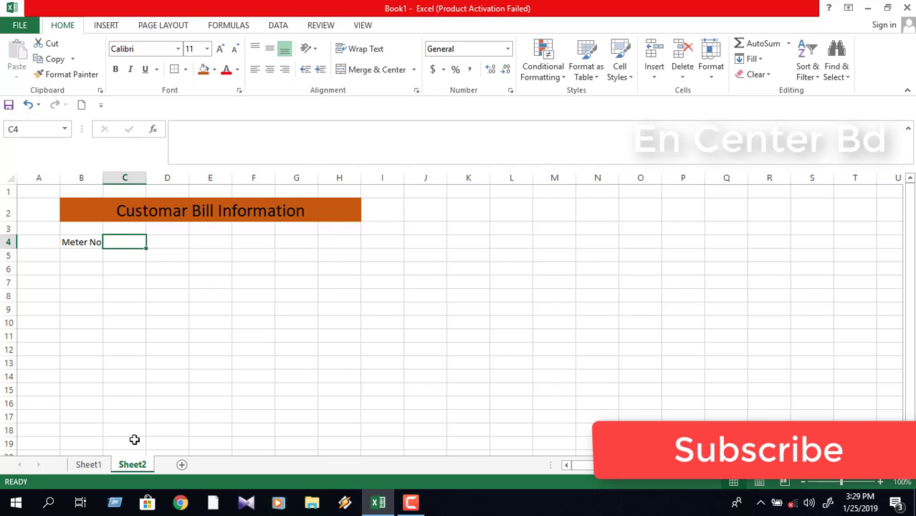
pyautogui.moveTo(127, 241); pyautogui.dragTo(173, 243)
pyautogui.click(346, 70)
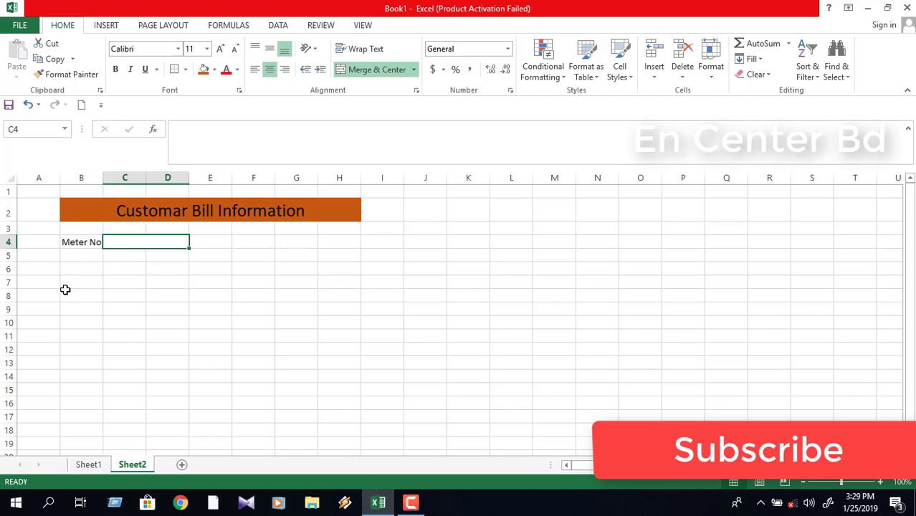
# Step: Add the 'Name' label in B6 with a merged, bordered C6:D6 entry box
pyautogui.click(78, 269)
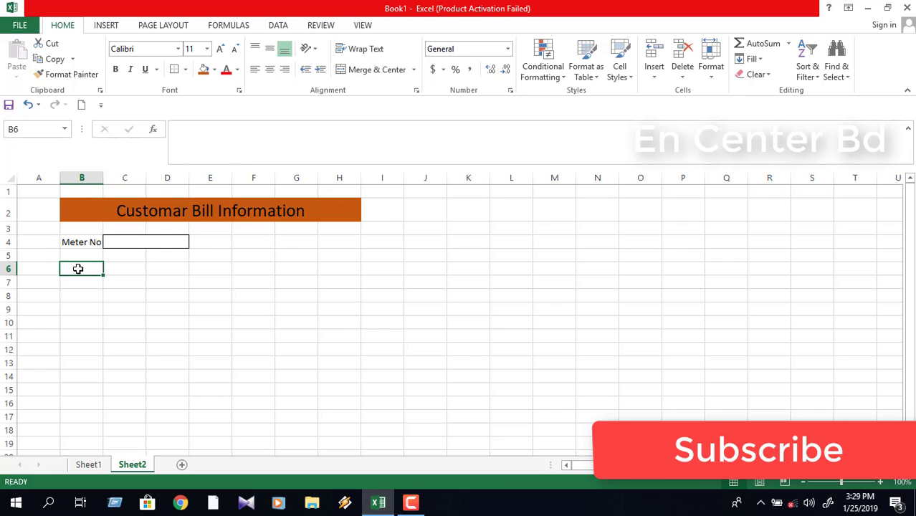
pyautogui.write('Name')
pyautogui.press('Tab')
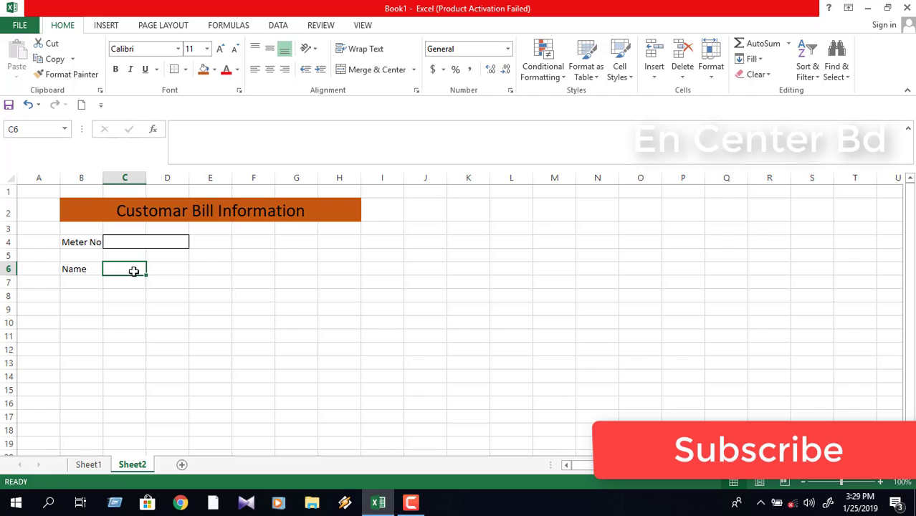
pyautogui.moveTo(133, 271); pyautogui.dragTo(184, 268)
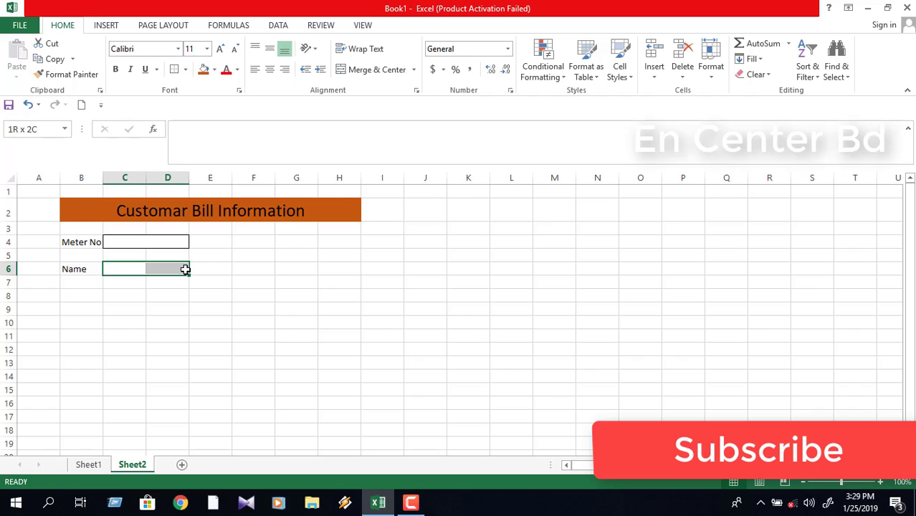
pyautogui.click(364, 74)
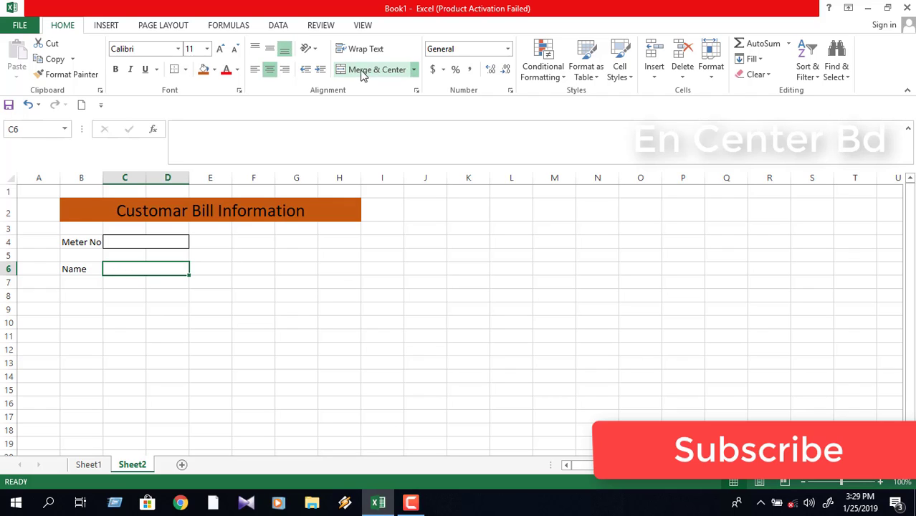
pyautogui.click(172, 71)
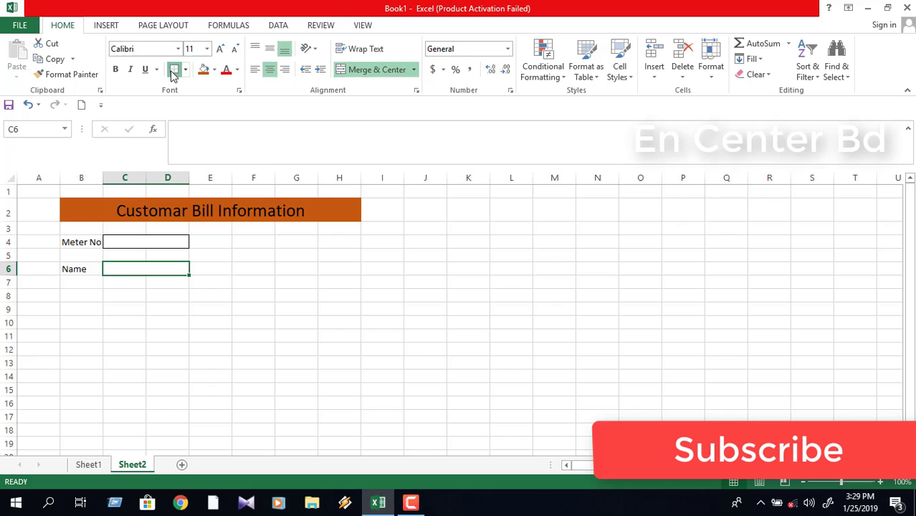
# Step: Add the 'Unit' label in cell B8
pyautogui.click(82, 300)
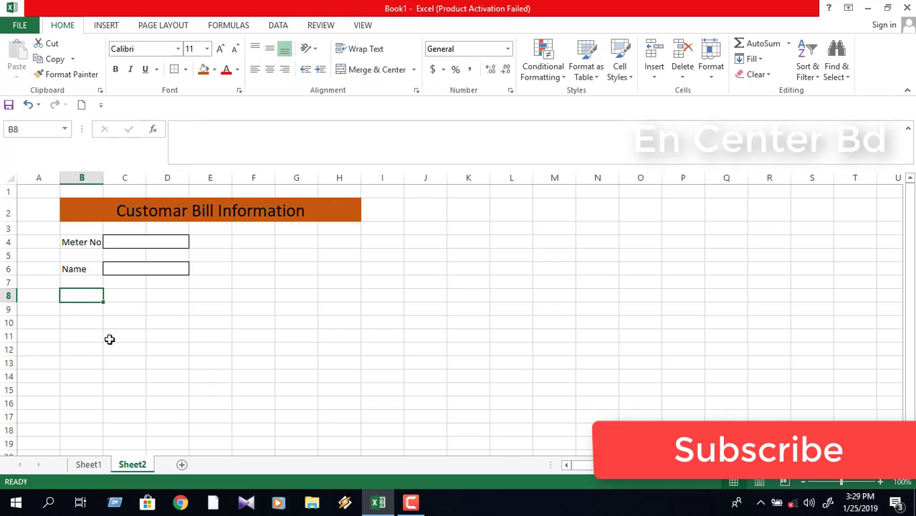
pyautogui.click(88, 466)
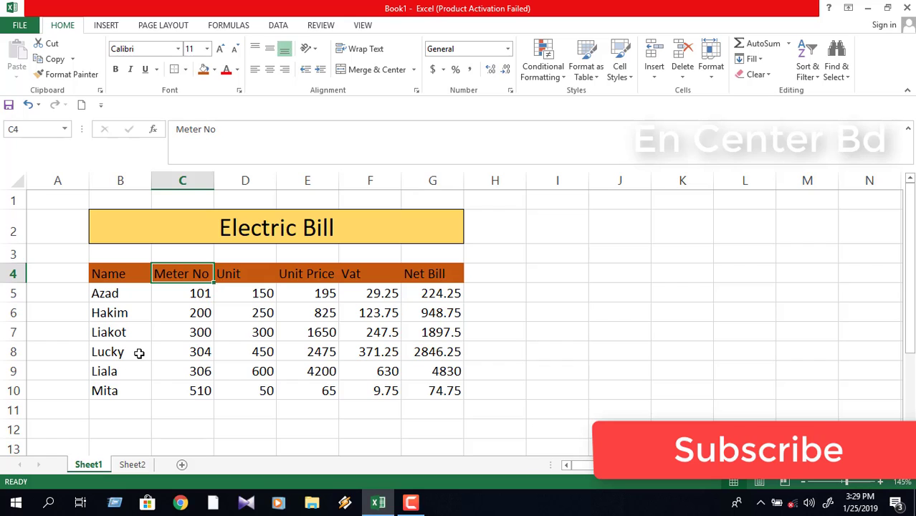
pyautogui.click(143, 465)
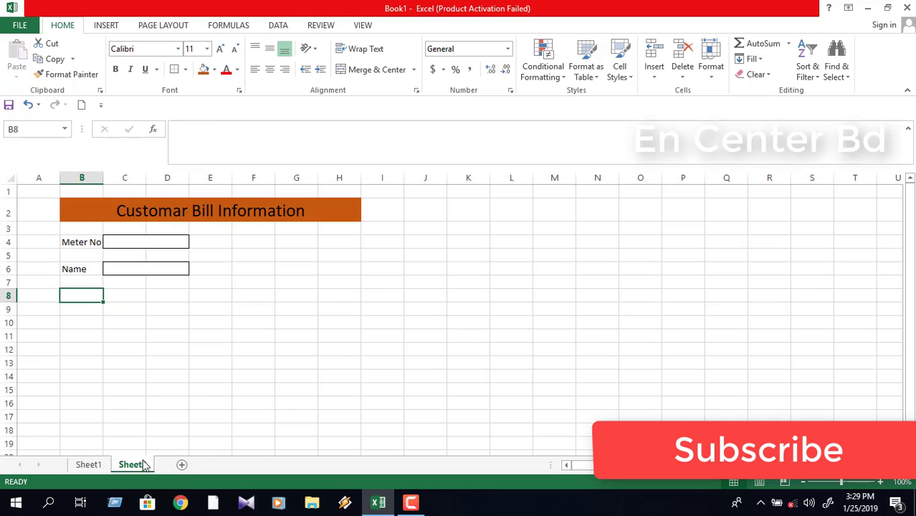
pyautogui.write('Unit')
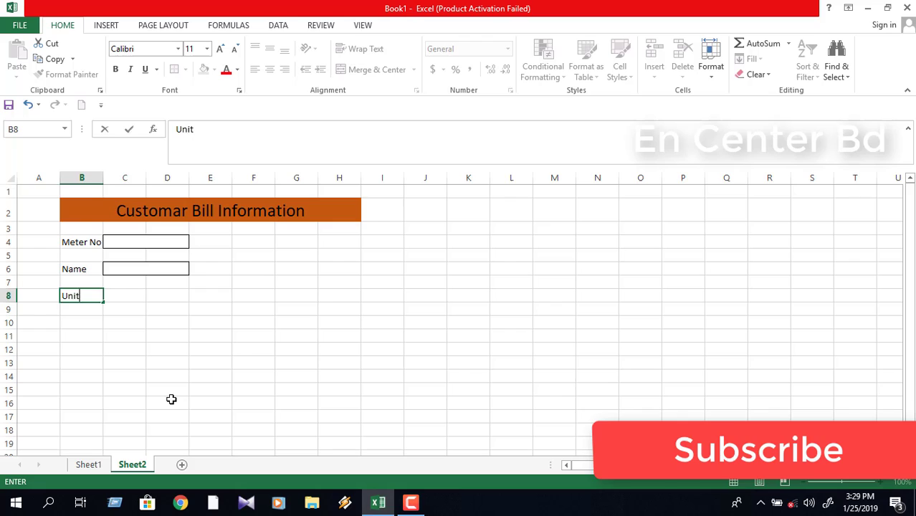
pyautogui.press('Tab')
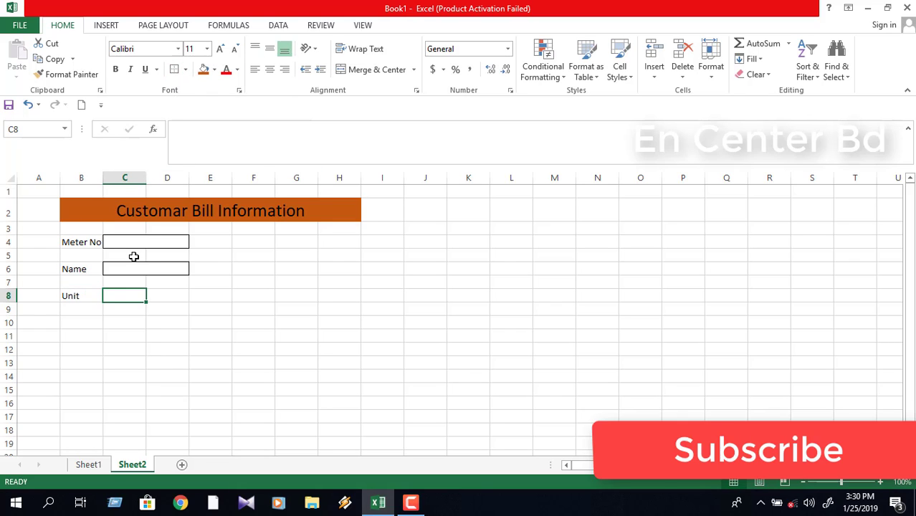
# Step: Add the 'Unit Price' label in B10 and merge C10:D10 as its entry box
pyautogui.click(70, 327)
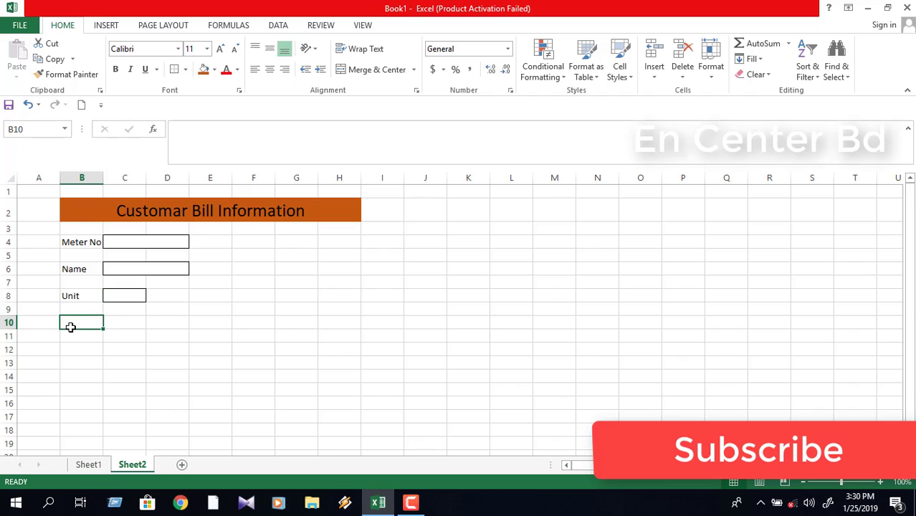
pyautogui.write('U')
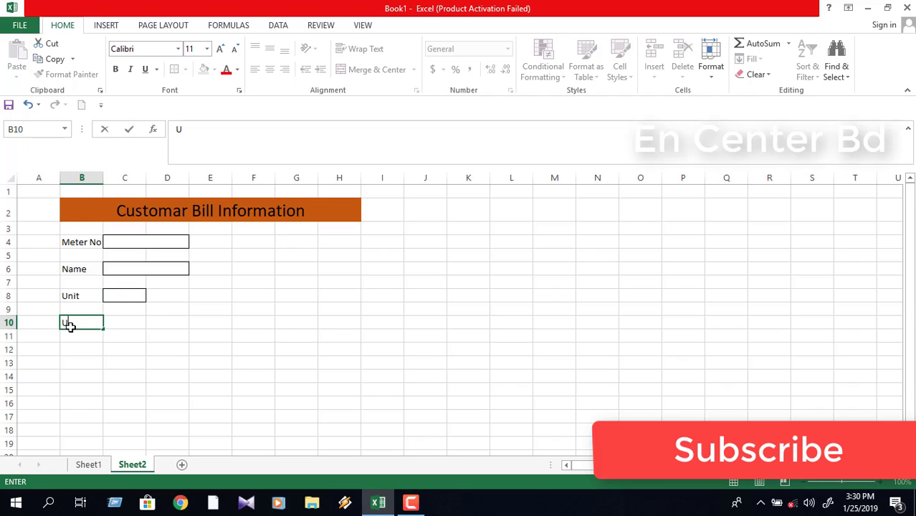
pyautogui.write('nit Price')
pyautogui.press('Tab')
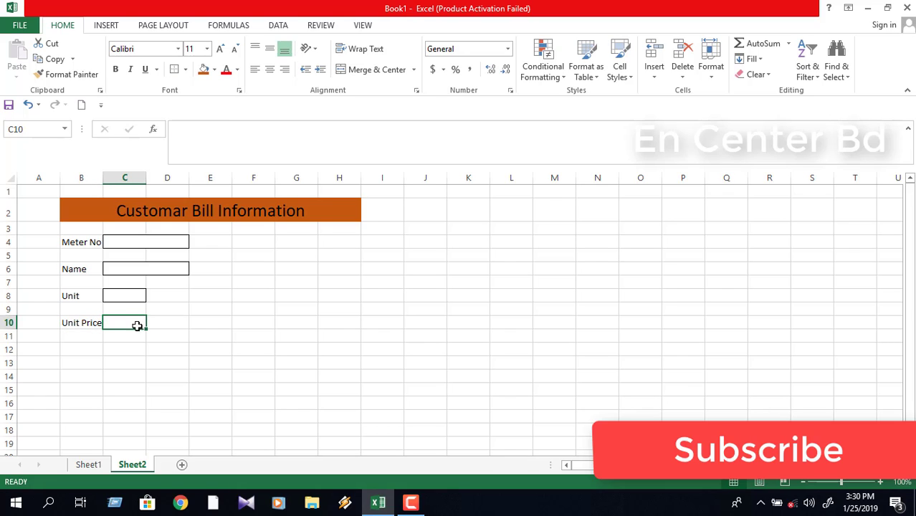
pyautogui.moveTo(127, 322); pyautogui.dragTo(177, 322)
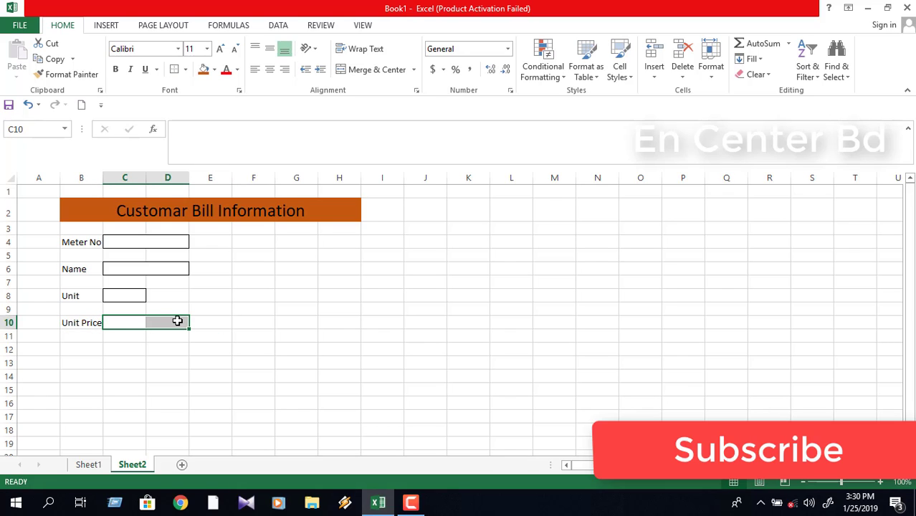
pyautogui.click(376, 70)
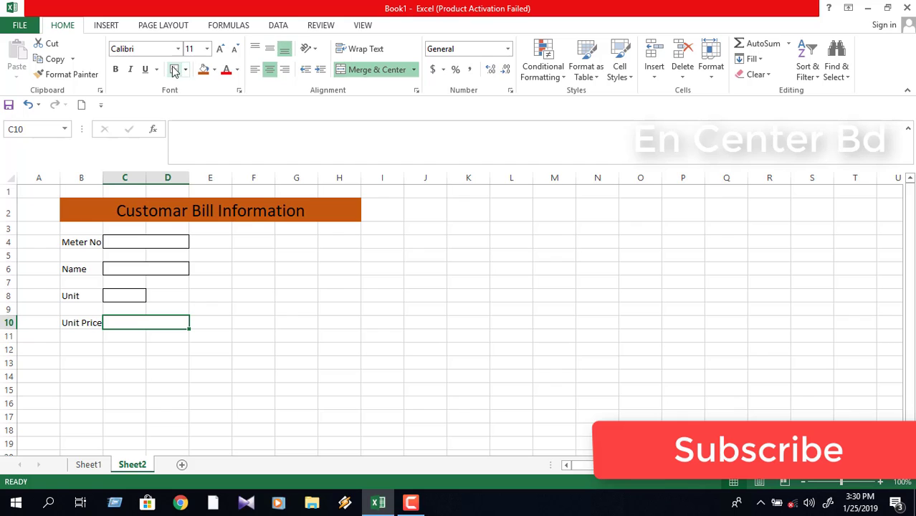
pyautogui.click(99, 465)
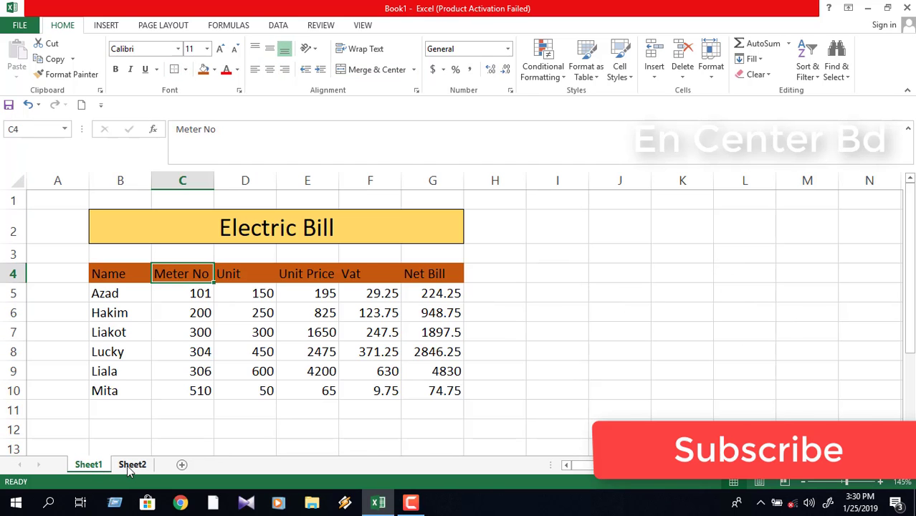
pyautogui.click(132, 465)
# Step: Add the 'Vat' label in F5 and merge G5:H5 as its entry box
pyautogui.click(257, 259)
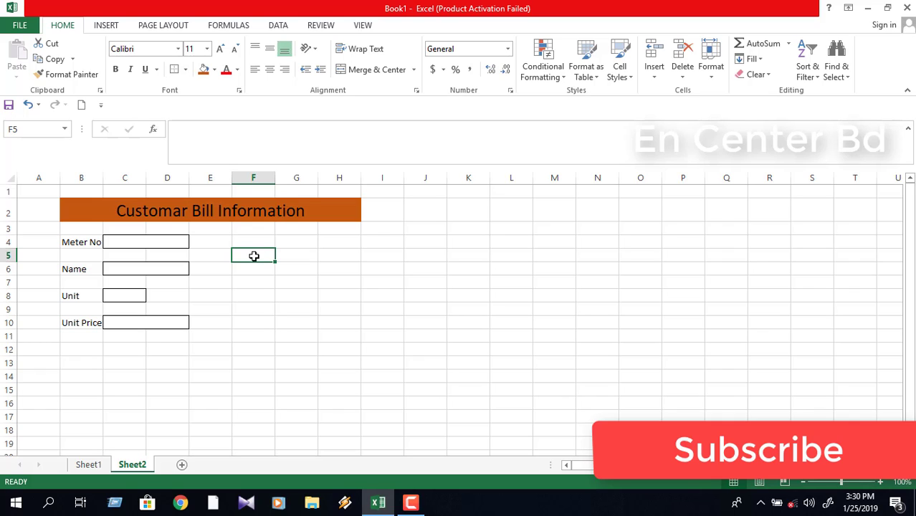
pyautogui.write('VAT')
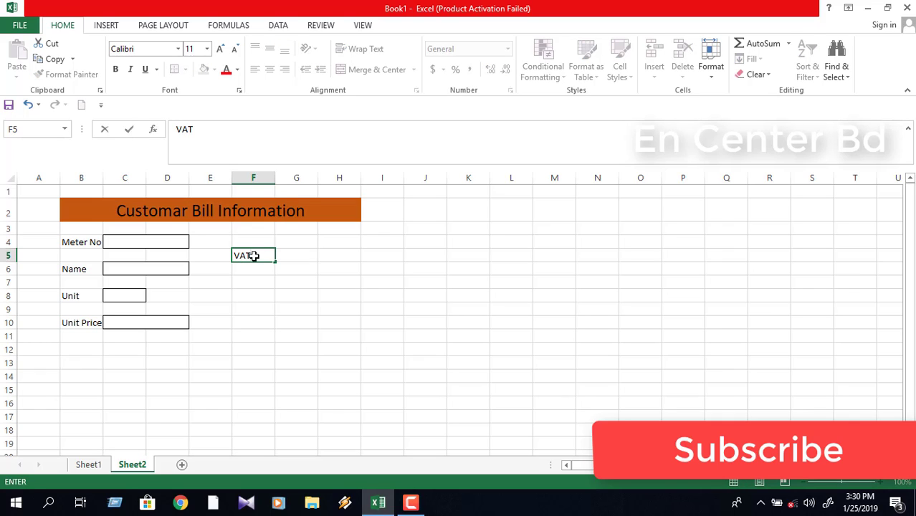
pyautogui.press('BackSpace')
pyautogui.press('BackSpace')
pyautogui.write('at')
pyautogui.press('Tab')
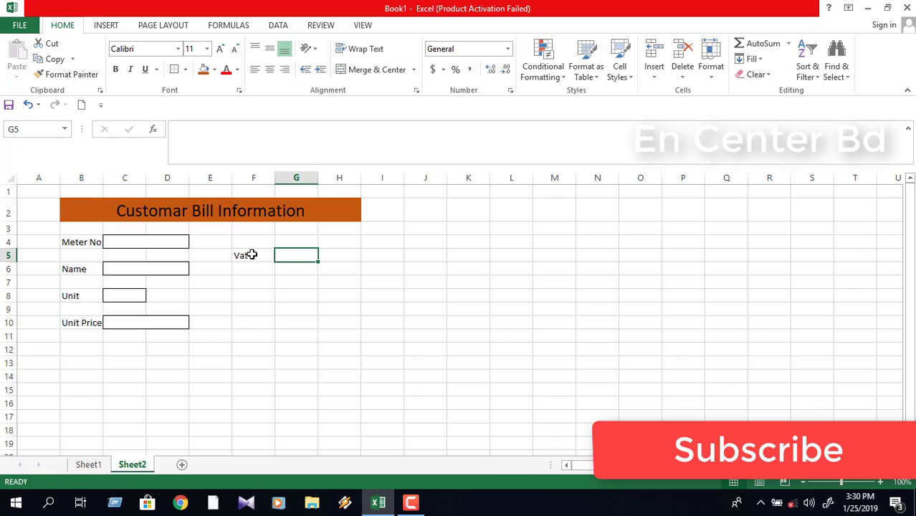
pyautogui.moveTo(301, 256); pyautogui.dragTo(338, 258)
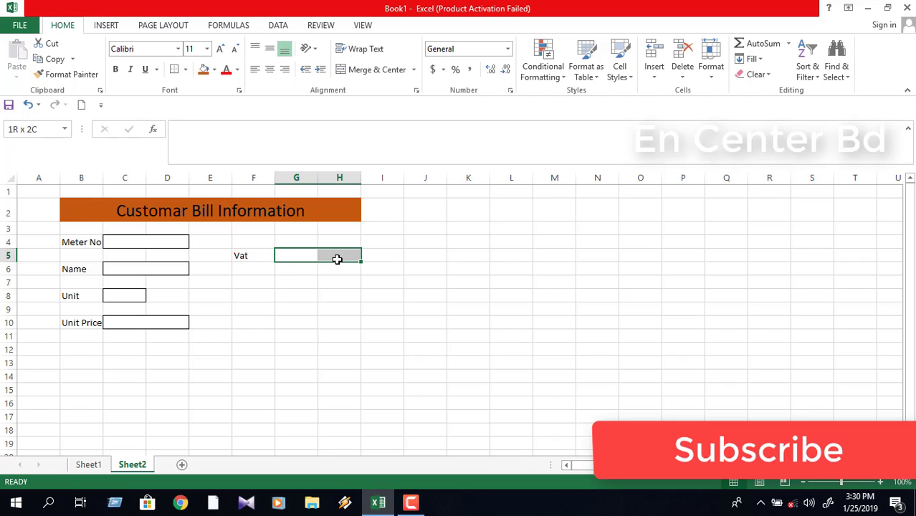
pyautogui.click(377, 69)
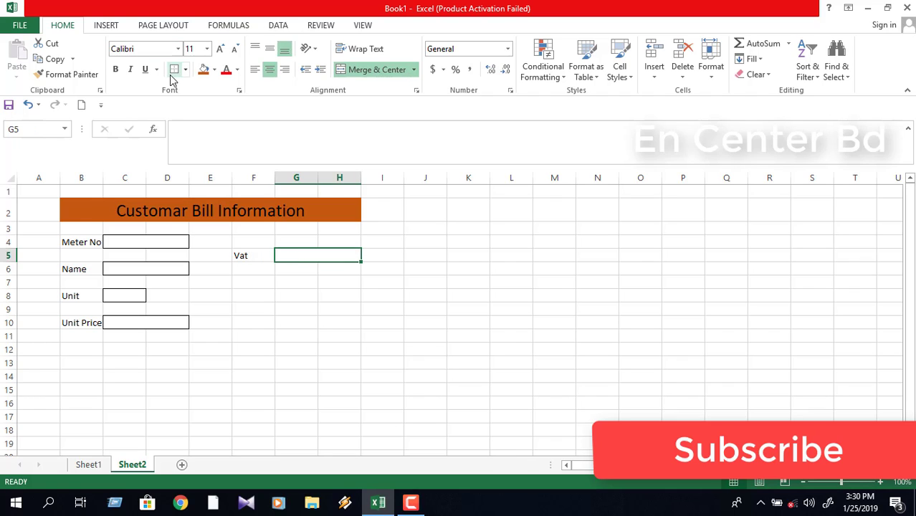
# Step: Add the 'Net Bill' label in F7 and merge G7:H7 as its entry box
pyautogui.click(246, 283)
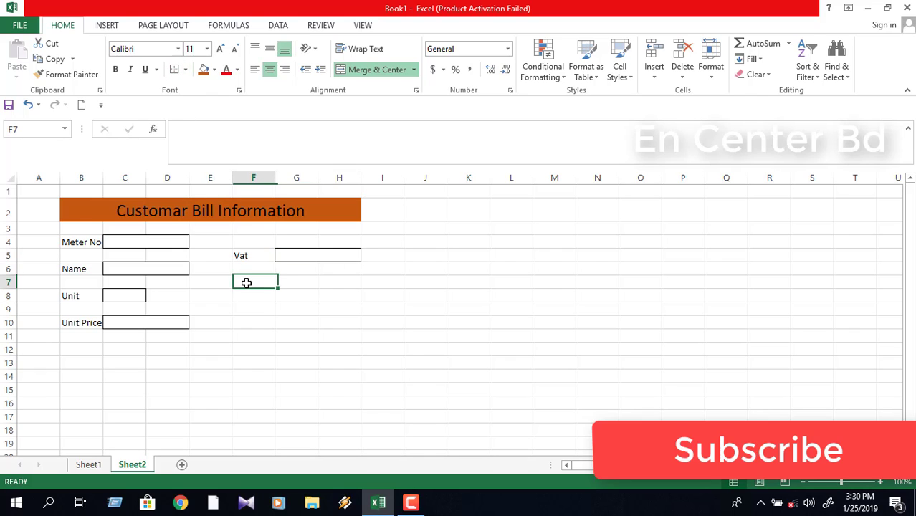
pyautogui.write('Ne')
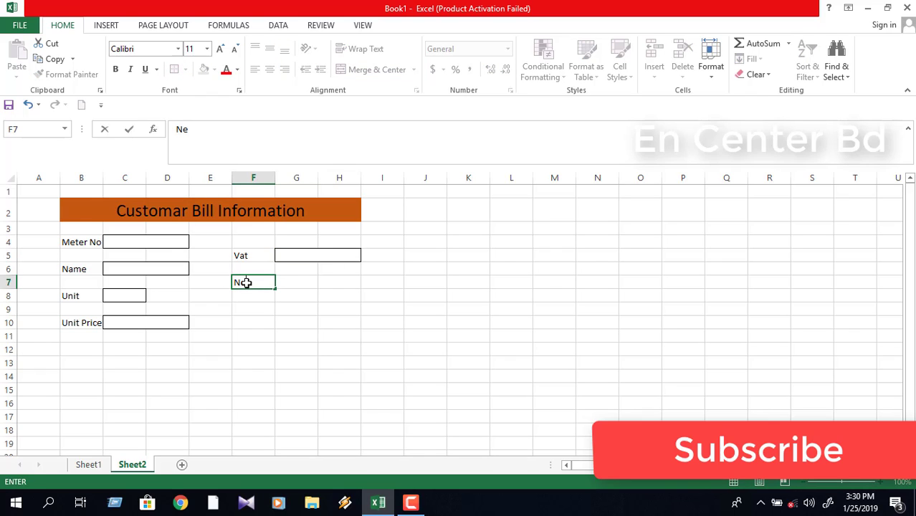
pyautogui.write('t Bill')
pyautogui.press('Tab')
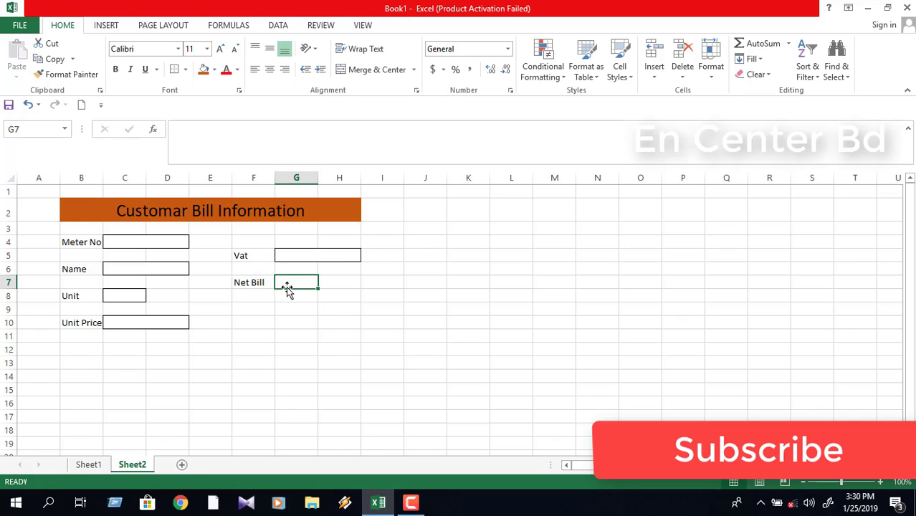
pyautogui.moveTo(288, 288)
pyautogui.mouseDown()
pyautogui.moveTo(321, 297)
pyautogui.moveTo(321, 281)
pyautogui.moveTo(295, 281)
pyautogui.mouseUp()
pyautogui.doubleClick(316, 282)
pyautogui.click(307, 307)
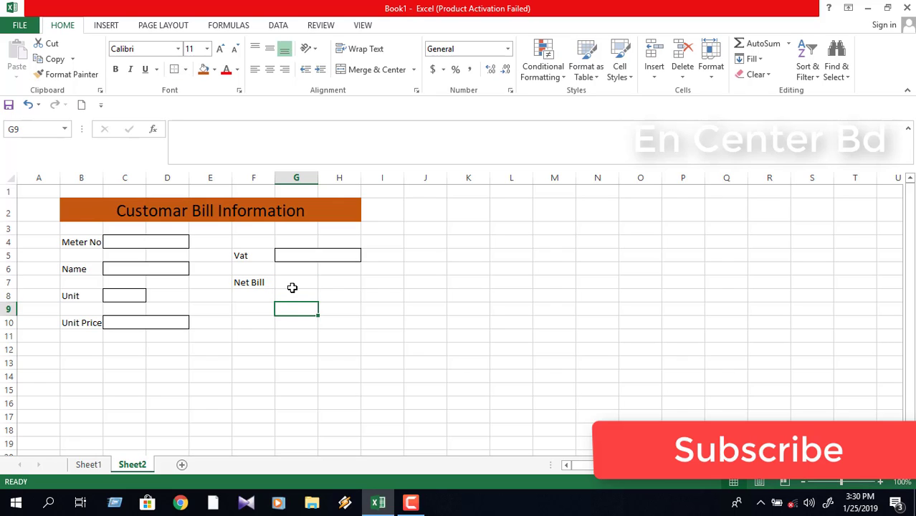
pyautogui.click(292, 285)
pyautogui.moveTo(321, 283); pyautogui.dragTo(331, 281)
pyautogui.click(364, 75)
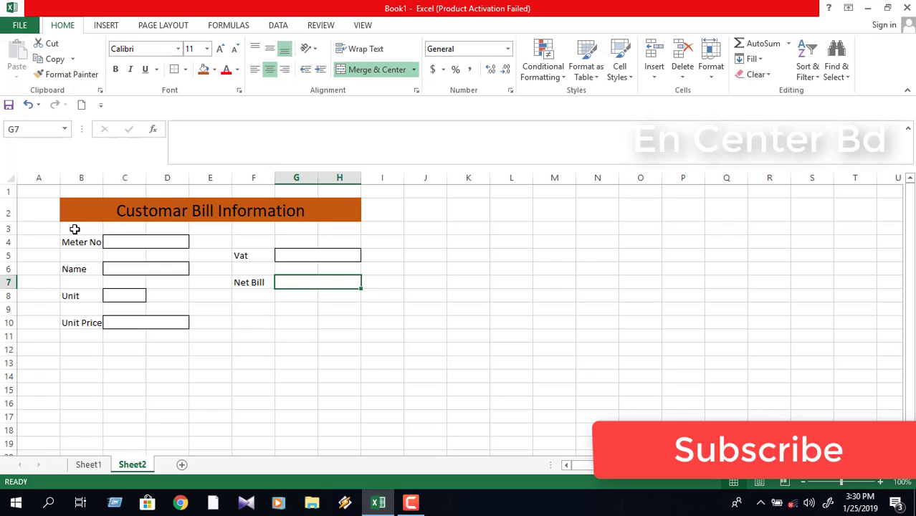
pyautogui.moveTo(74, 228); pyautogui.dragTo(348, 231)
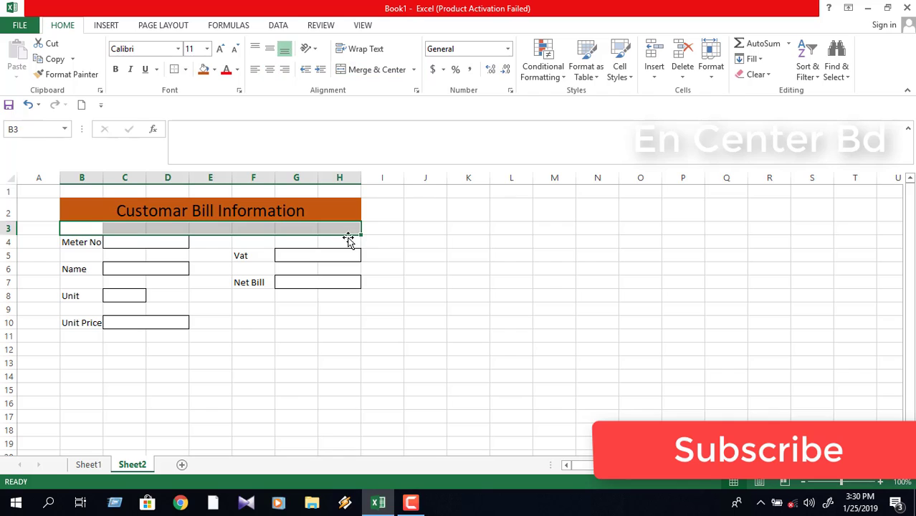
# Step: Add a top border along B3:H3 and a bottom border along B12:H12
pyautogui.click(185, 70)
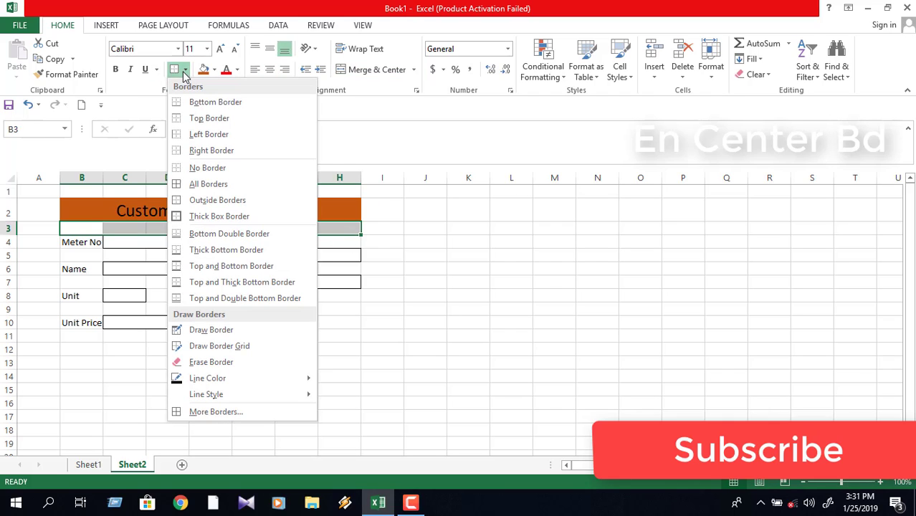
pyautogui.click(188, 121)
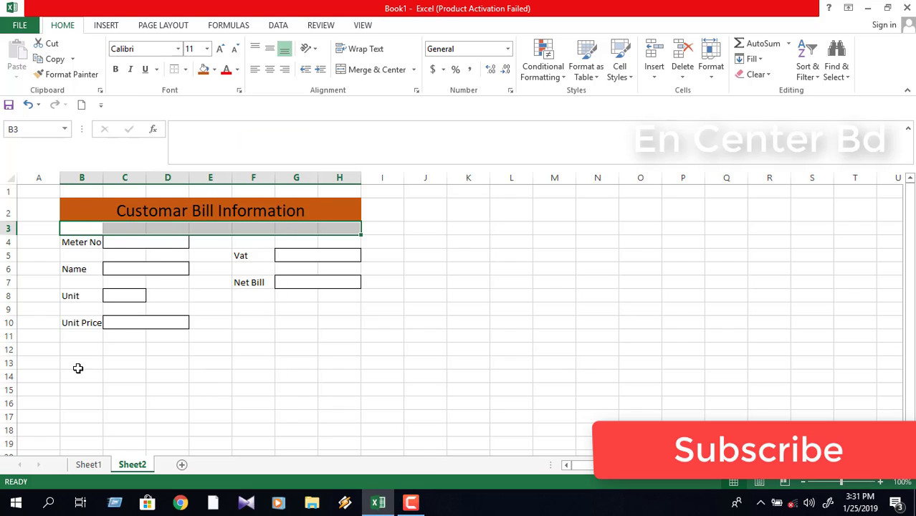
pyautogui.moveTo(74, 350); pyautogui.dragTo(344, 350)
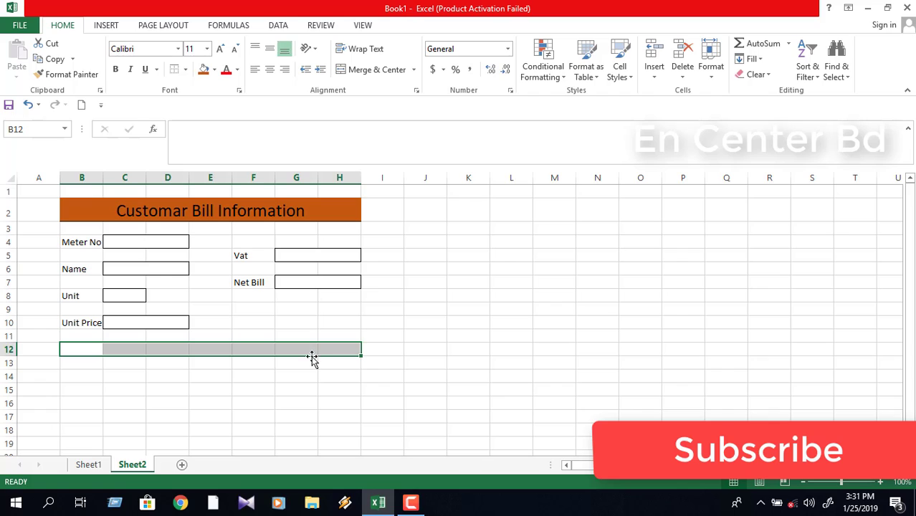
pyautogui.click(186, 70)
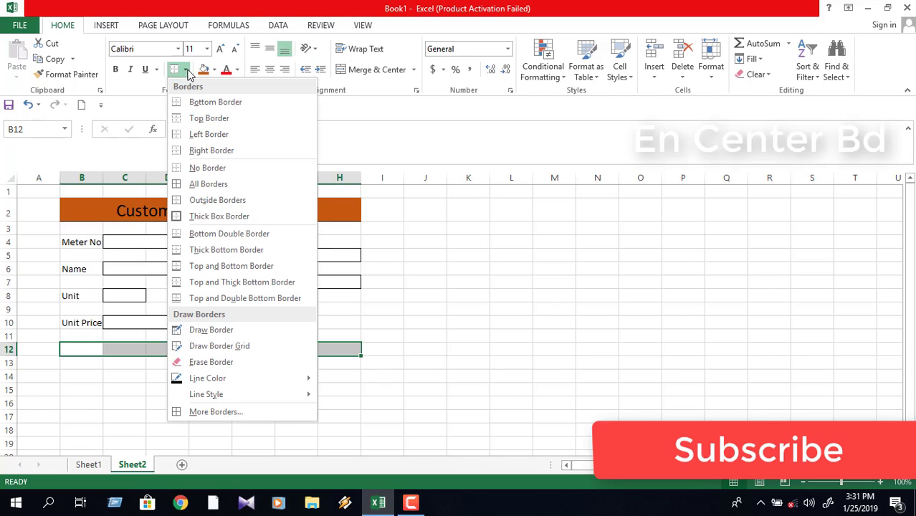
pyautogui.click(194, 102)
pyautogui.click(557, 266)
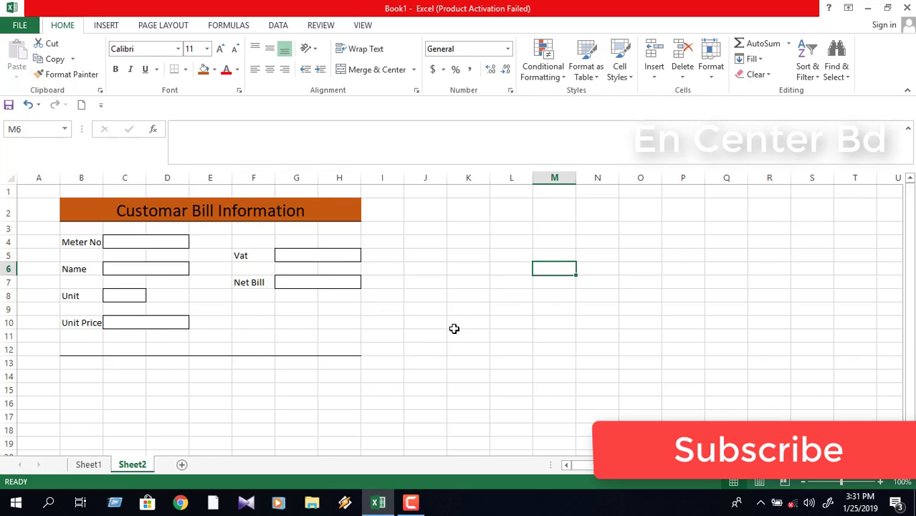
# Step: Merge J6:K6 into the search input cell with a thick box border
pyautogui.click(428, 267)
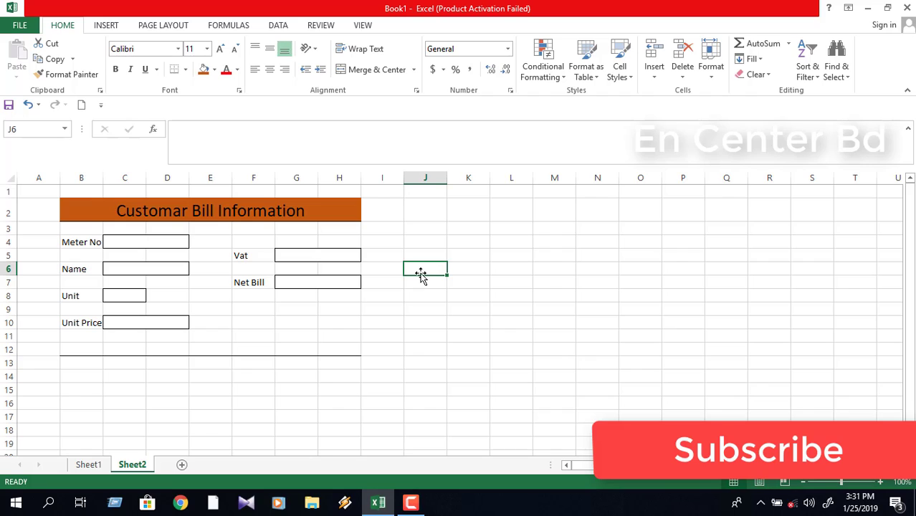
pyautogui.moveTo(418, 268); pyautogui.dragTo(475, 269)
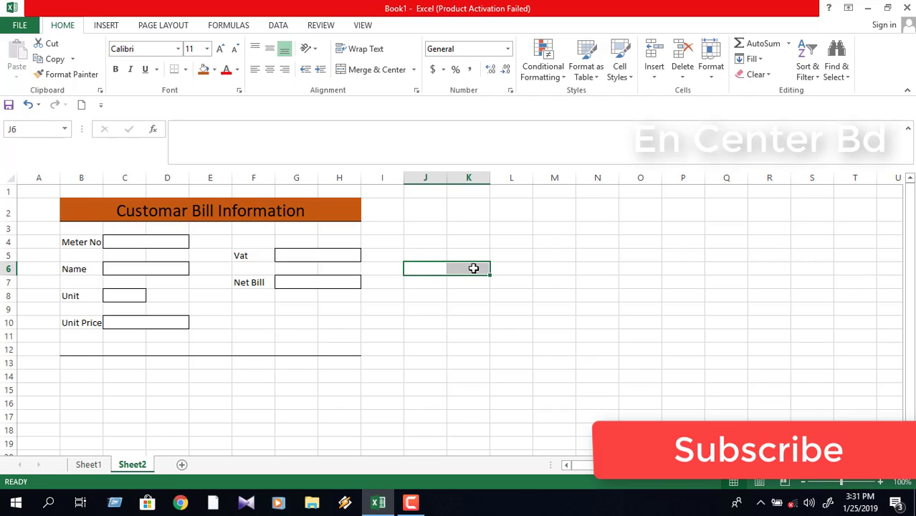
pyautogui.click(373, 70)
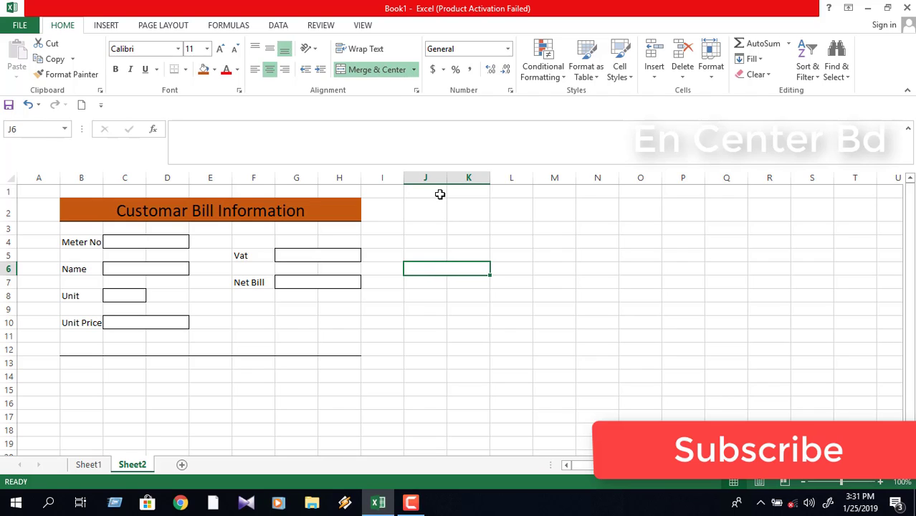
pyautogui.click(185, 71)
pyautogui.click(208, 215)
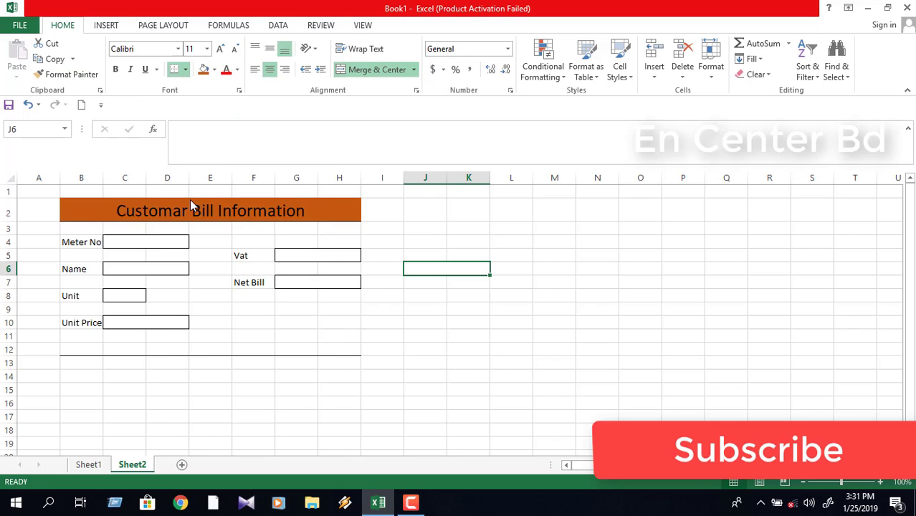
# Step: Label L6 'Sherch' and fill the J5:L7 search area orange
pyautogui.click(513, 269)
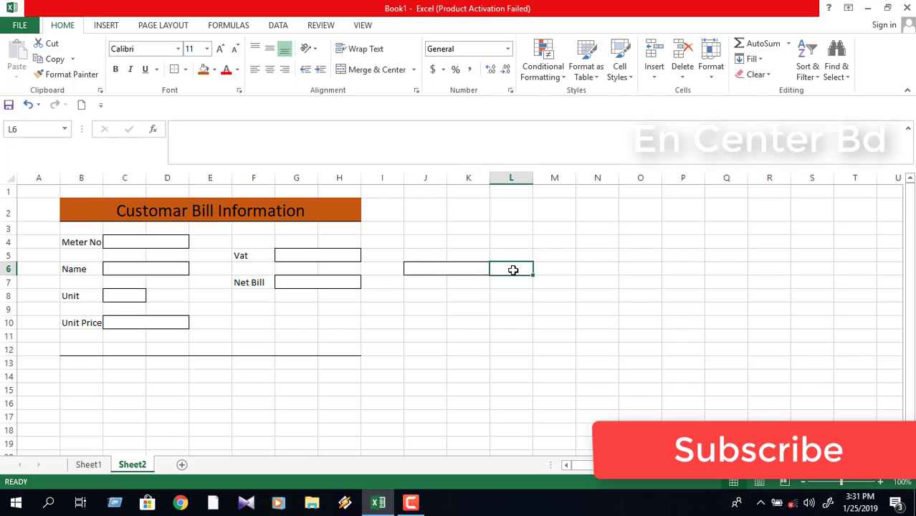
pyautogui.write('Sherch')
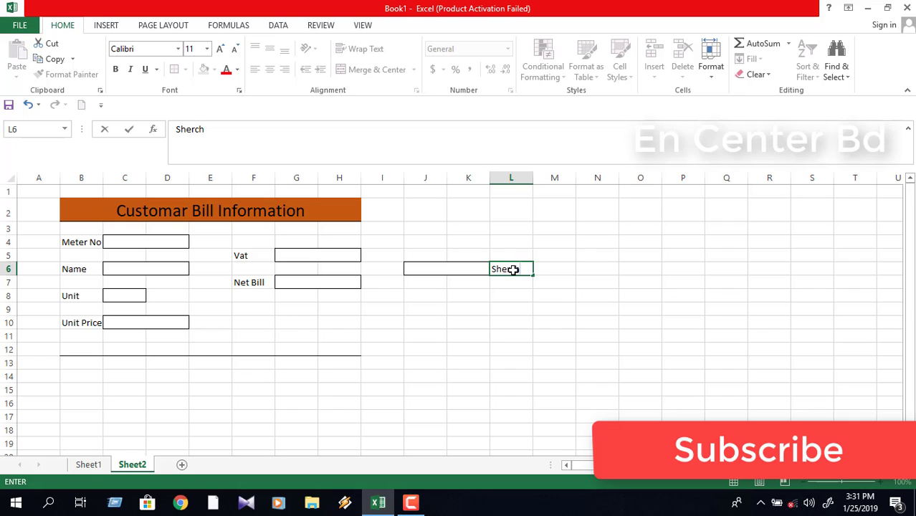
pyautogui.press('Return')
pyautogui.click(514, 269)
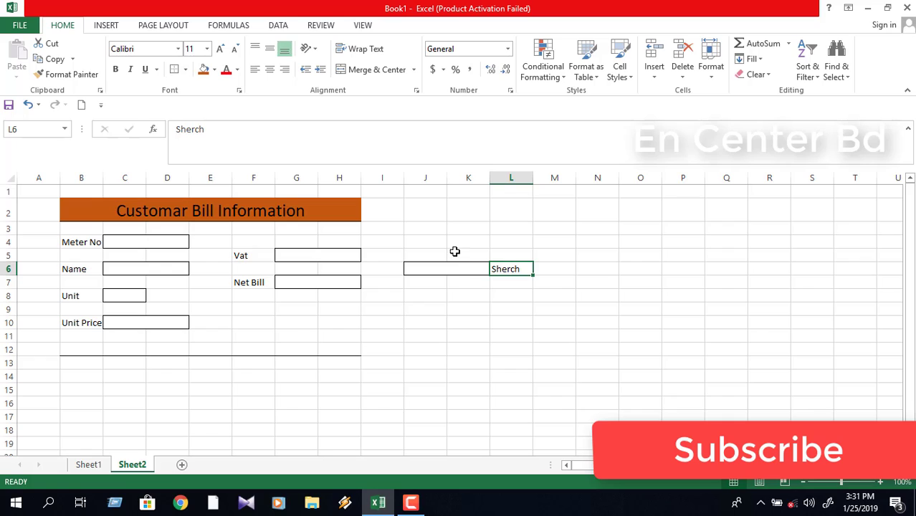
pyautogui.moveTo(430, 254); pyautogui.dragTo(508, 280)
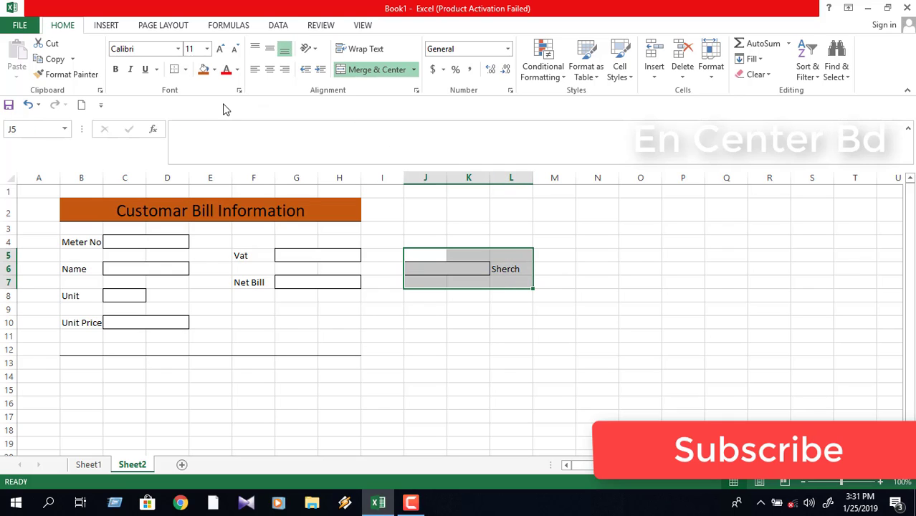
pyautogui.click(205, 75)
pyautogui.click(478, 253)
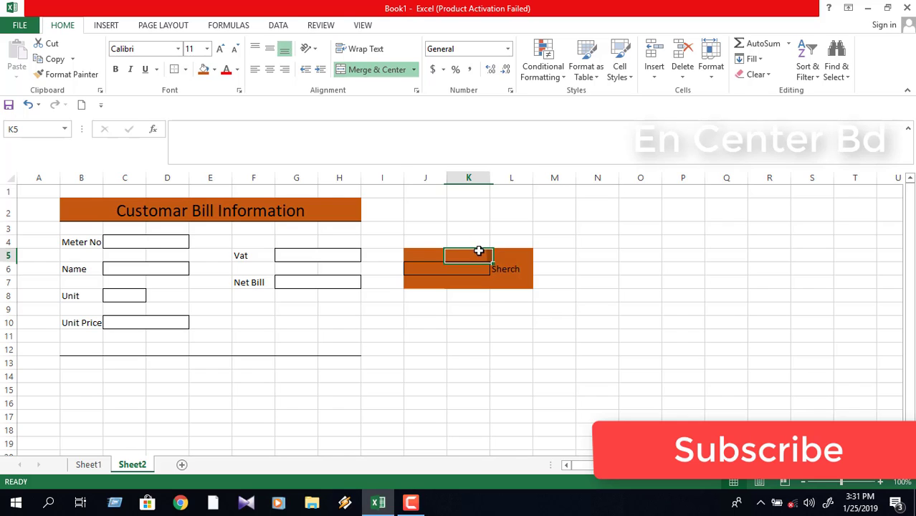
# Step: Set the 'Sherch' label's font color back to Automatic (dark)
pyautogui.click(503, 271)
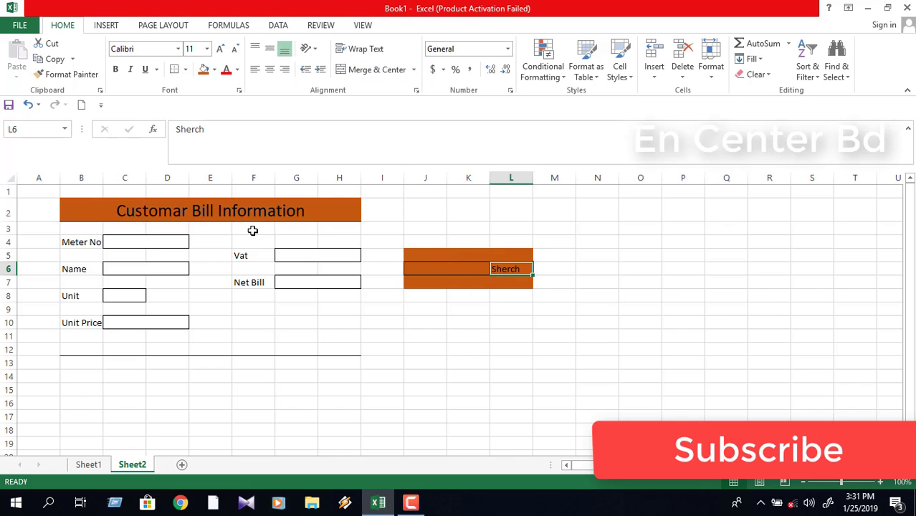
pyautogui.click(238, 74)
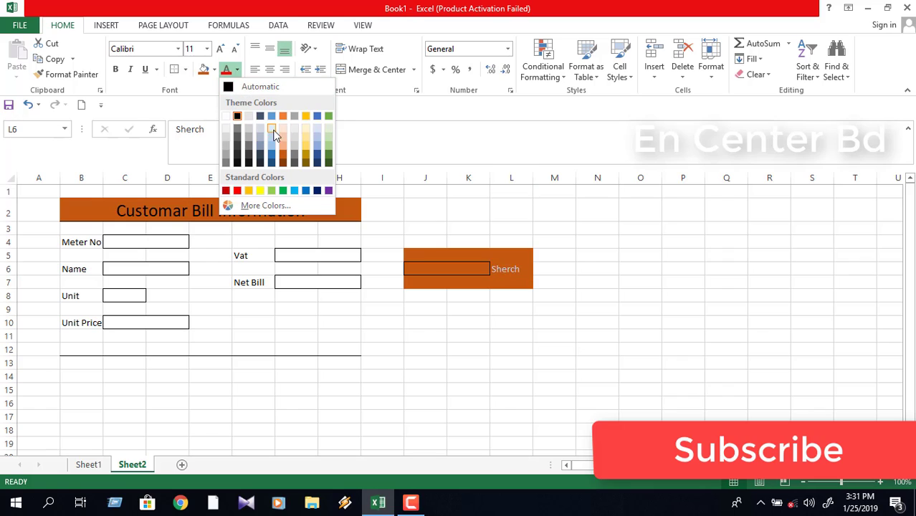
pyautogui.click(321, 120)
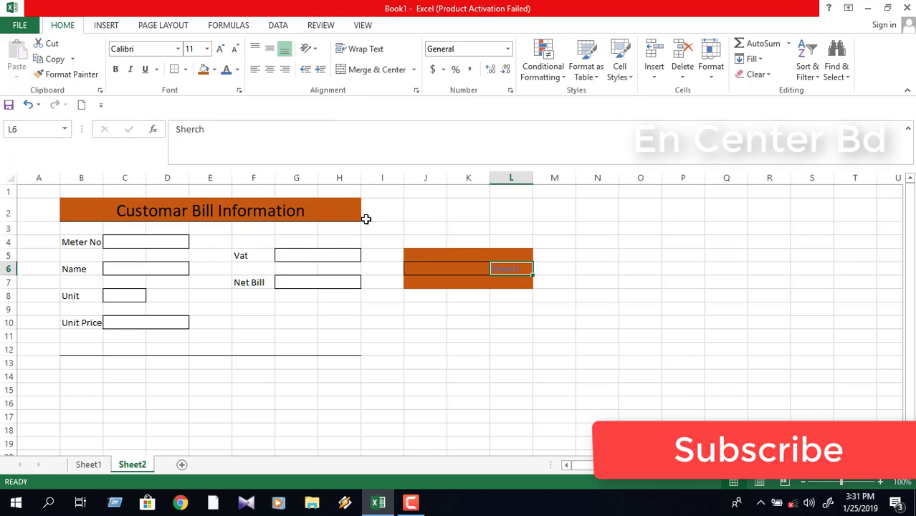
pyautogui.click(239, 74)
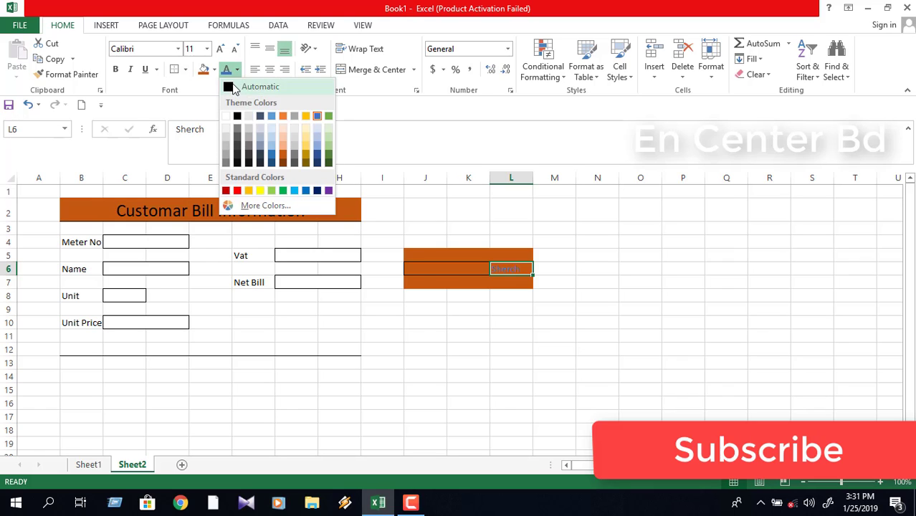
pyautogui.click(239, 163)
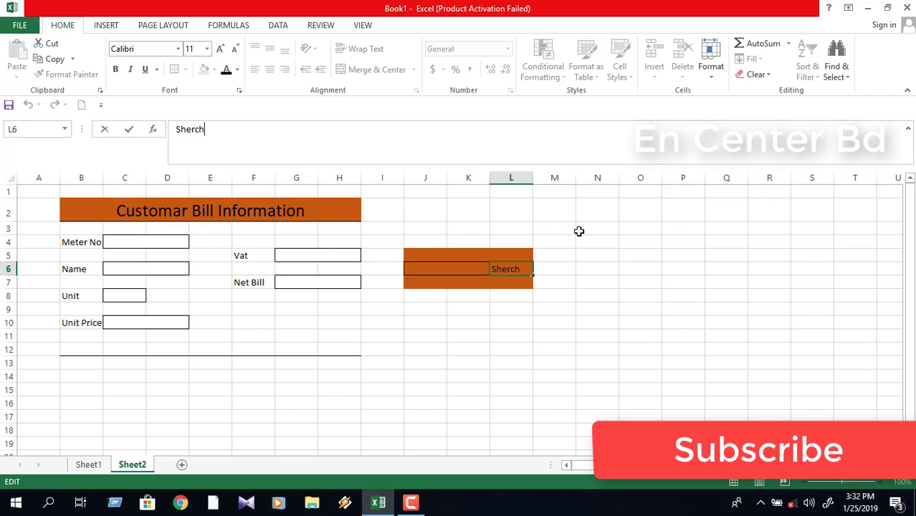
pyautogui.click(584, 266)
pyautogui.click(500, 272)
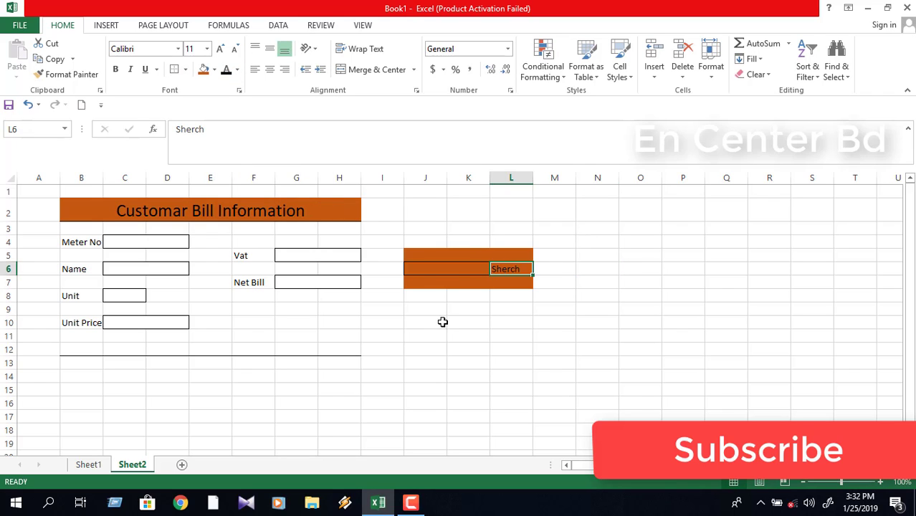
pyautogui.click(463, 310)
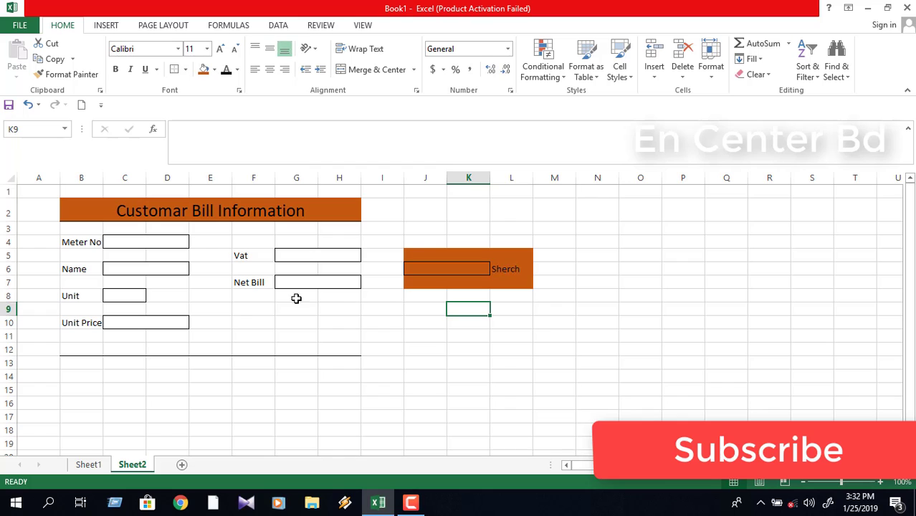
pyautogui.click(20, 26)
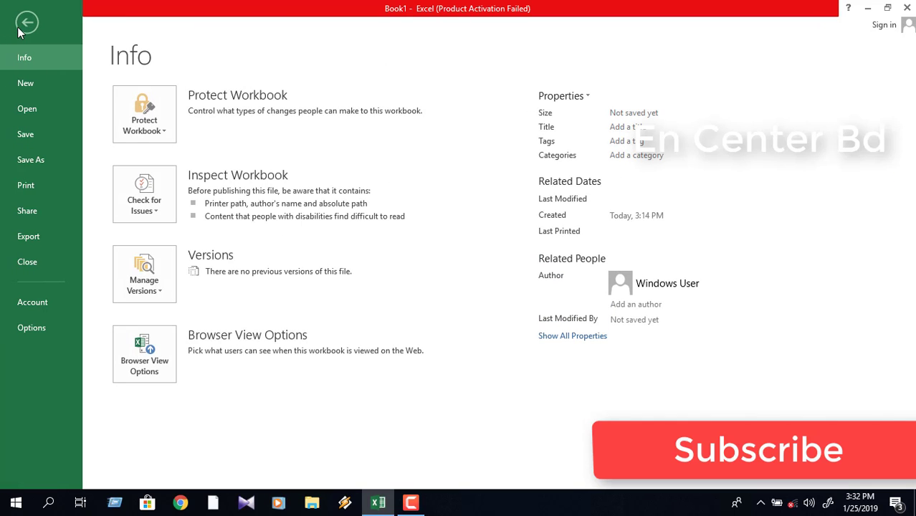
pyautogui.click(27, 188)
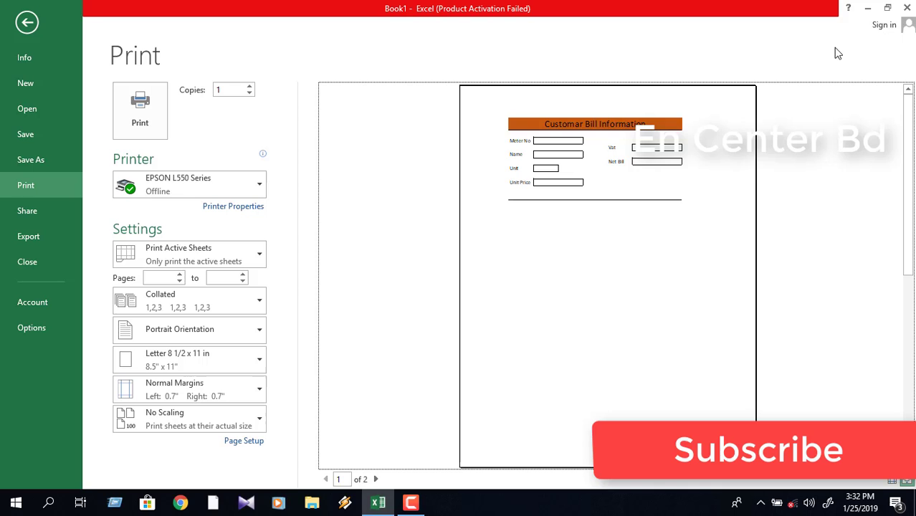
pyautogui.press('Escape')
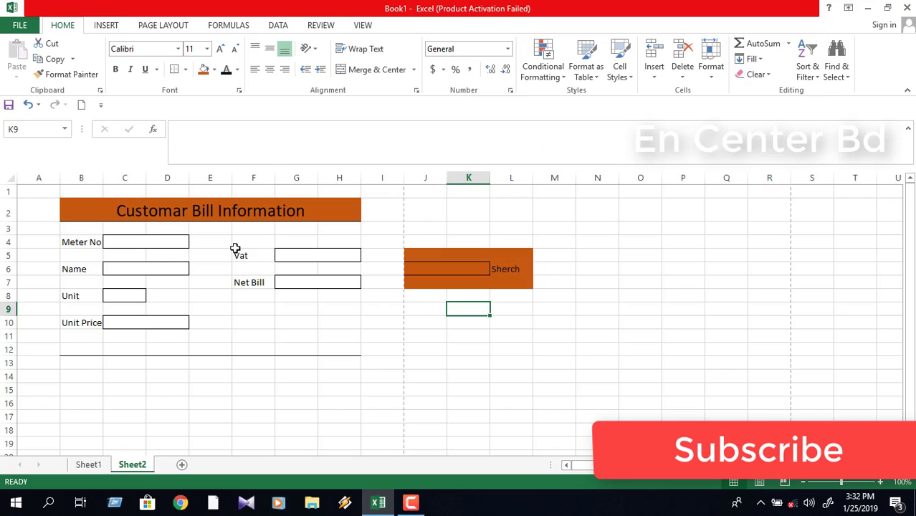
# Step: Select the Electric Bill records B5:G10 on Sheet1 and name the range DATA
pyautogui.click(136, 243)
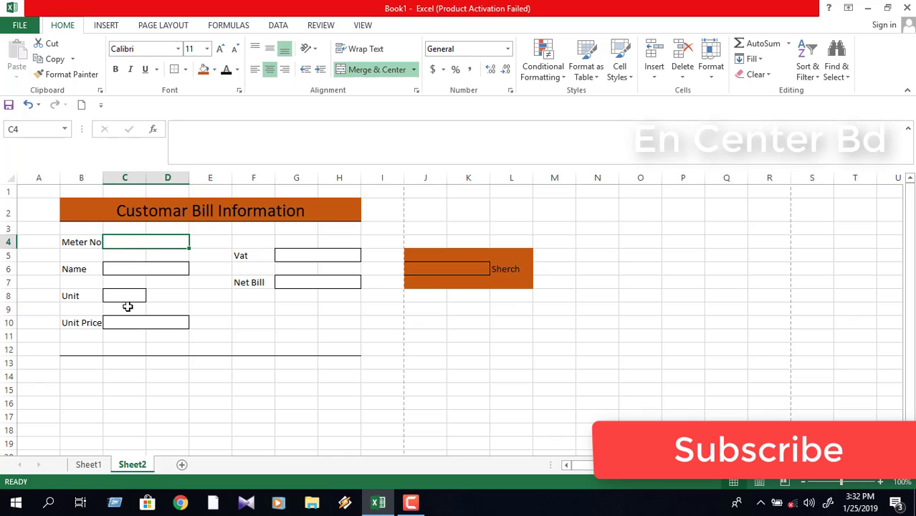
pyautogui.click(89, 466)
pyautogui.click(579, 291)
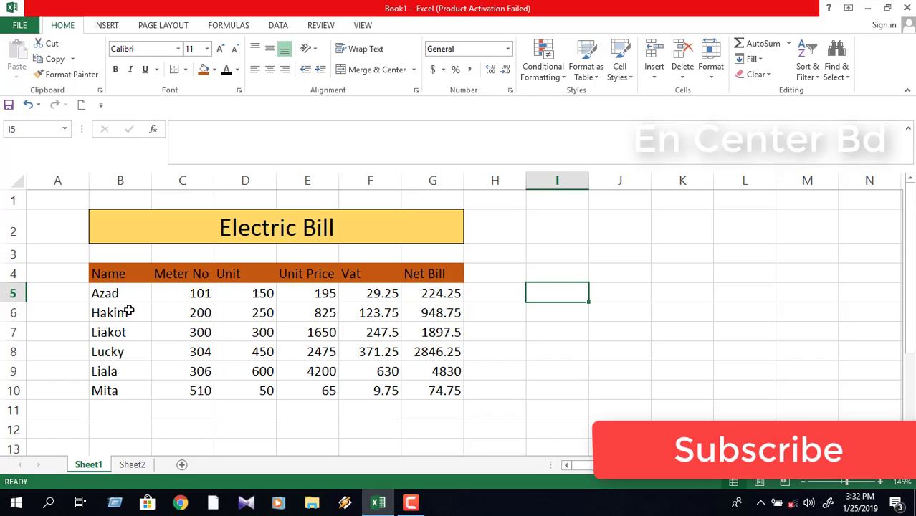
pyautogui.moveTo(102, 295); pyautogui.dragTo(434, 387)
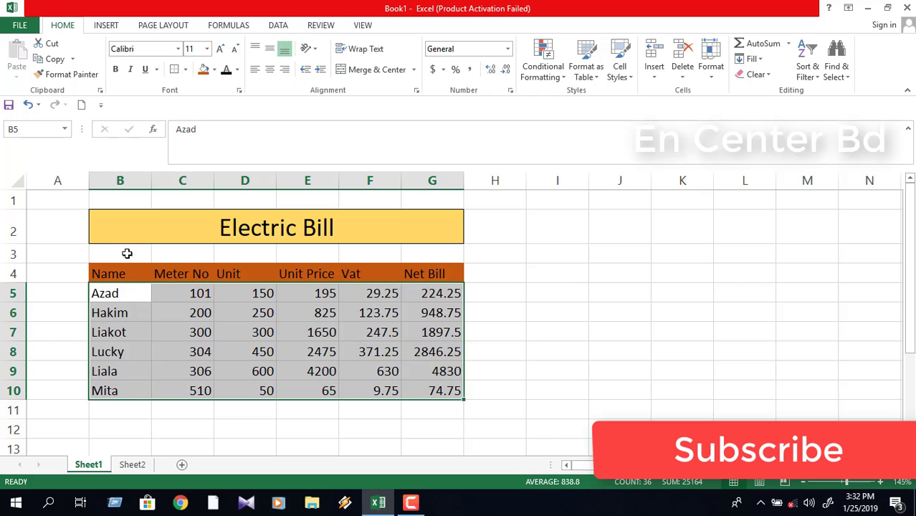
pyautogui.click(31, 129)
pyautogui.write('DATA')
# Step: Enter =vlookup(J6,DATA,1,0) in the Meter No cell C4 on Sheet2
pyautogui.click(131, 467)
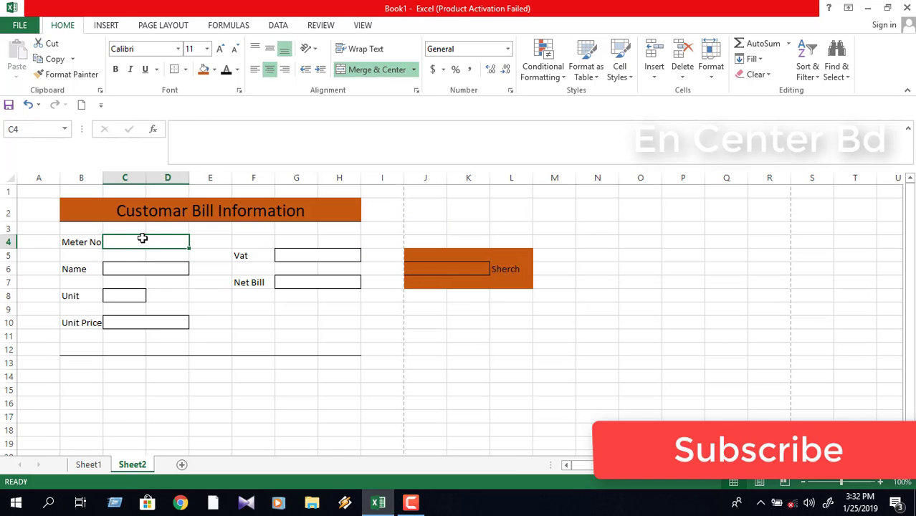
pyautogui.write('=')
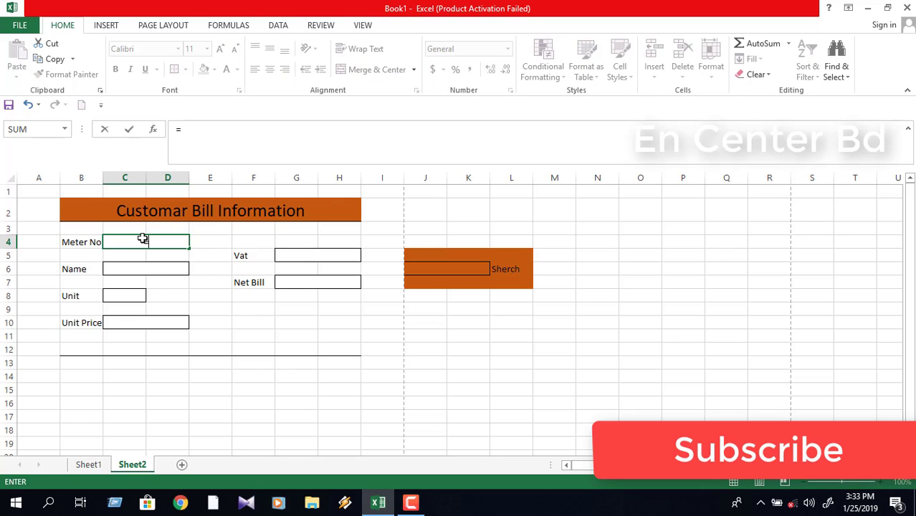
pyautogui.write('vl')
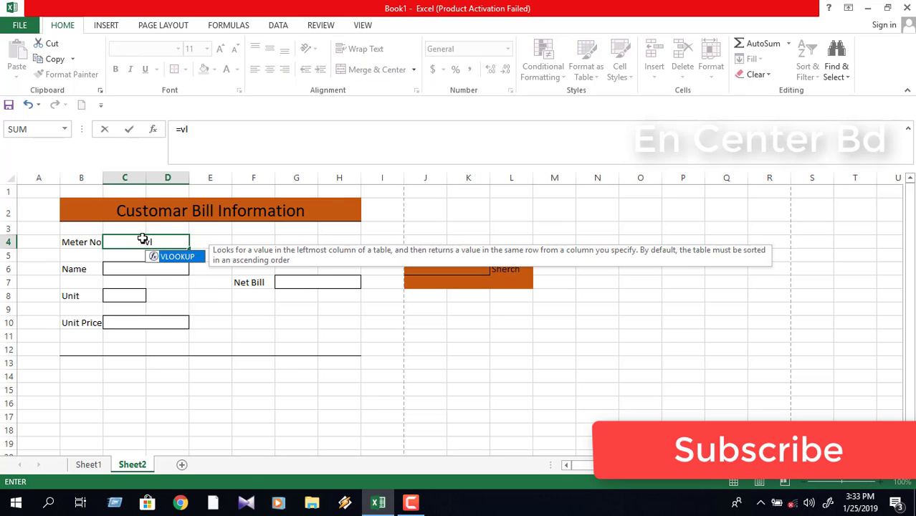
pyautogui.write('ook')
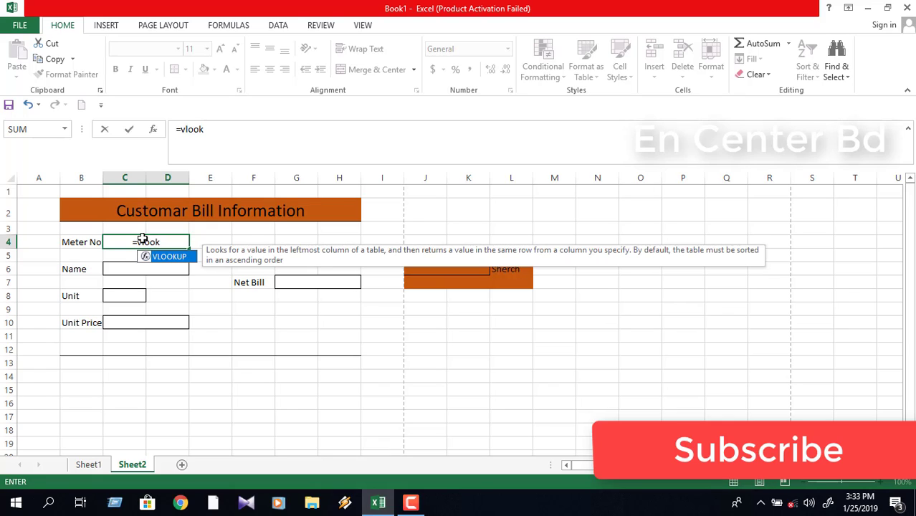
pyautogui.write('up')
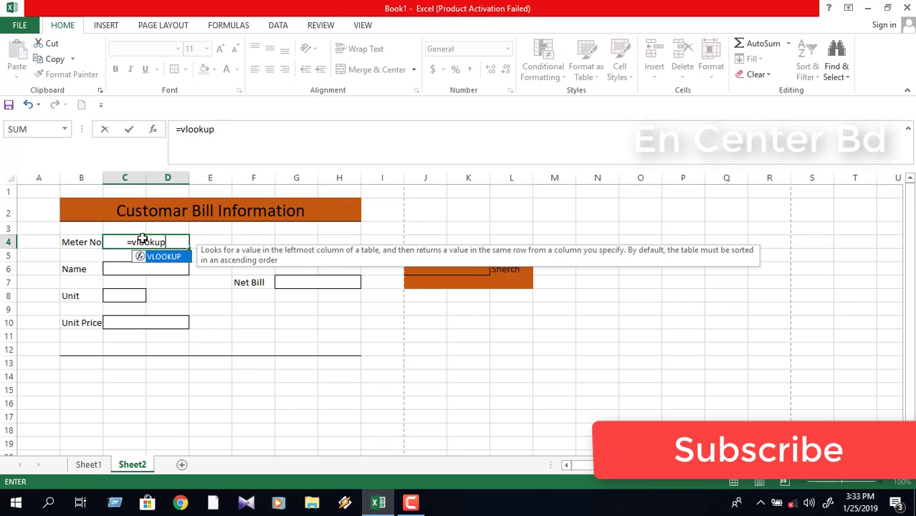
pyautogui.write('(')
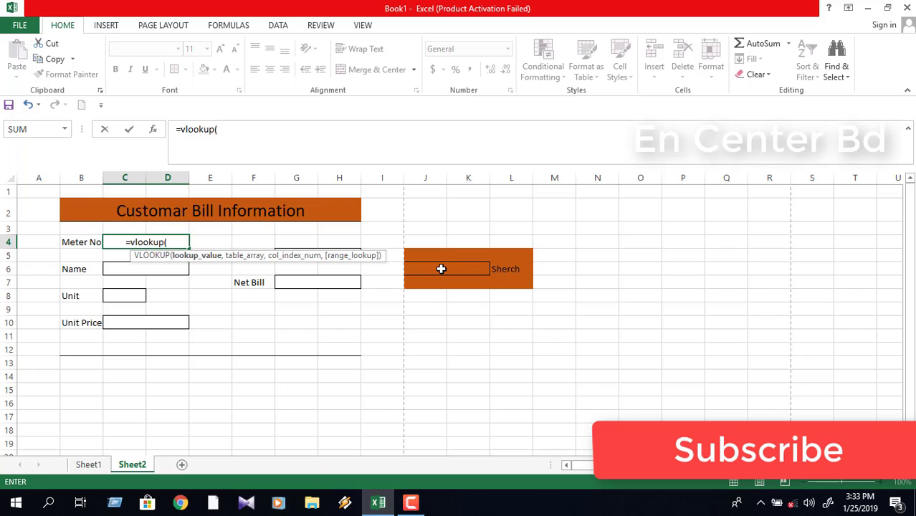
pyautogui.click(441, 269)
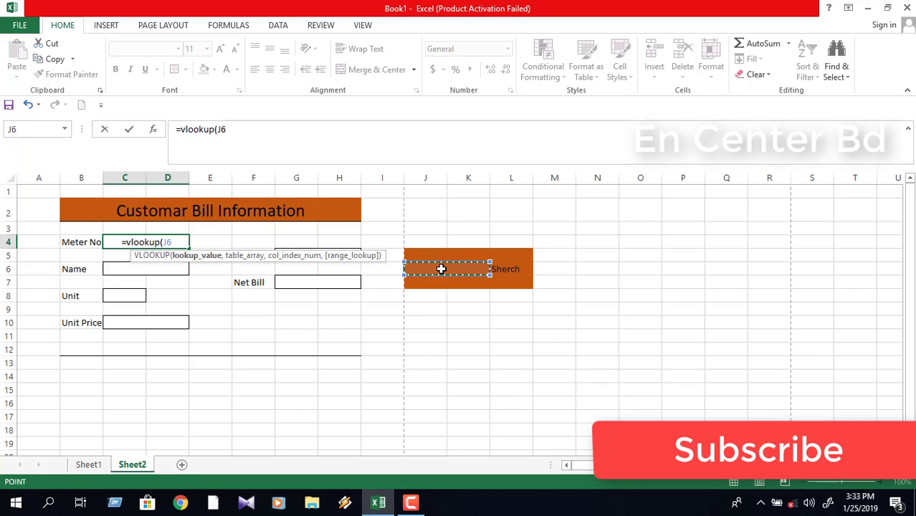
pyautogui.write(',')
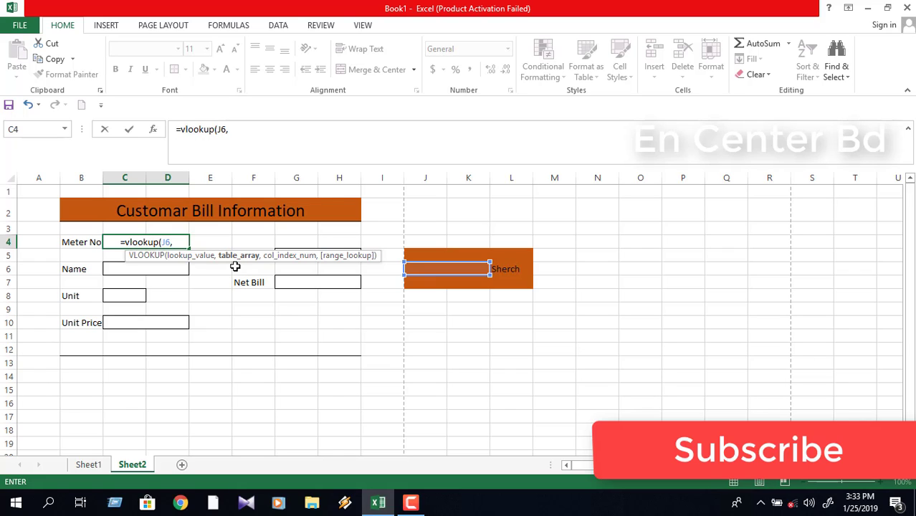
pyautogui.write('DATA')
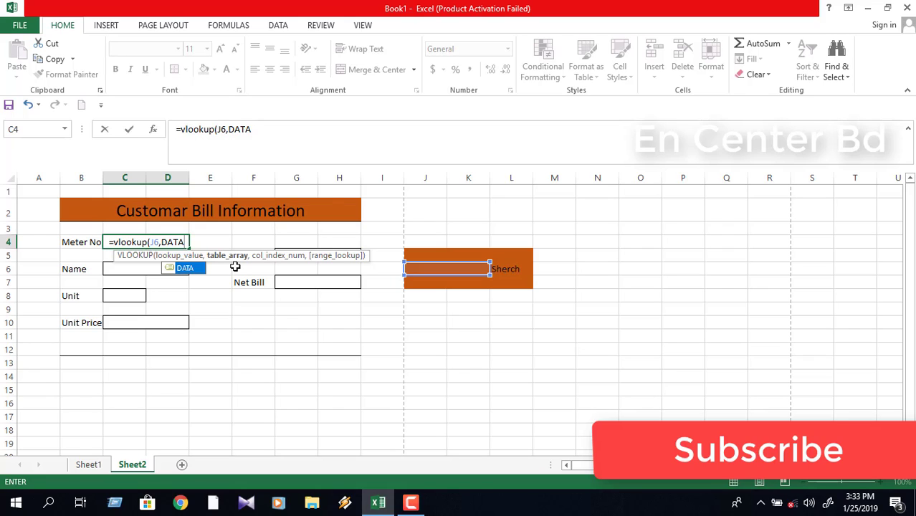
pyautogui.write(',')
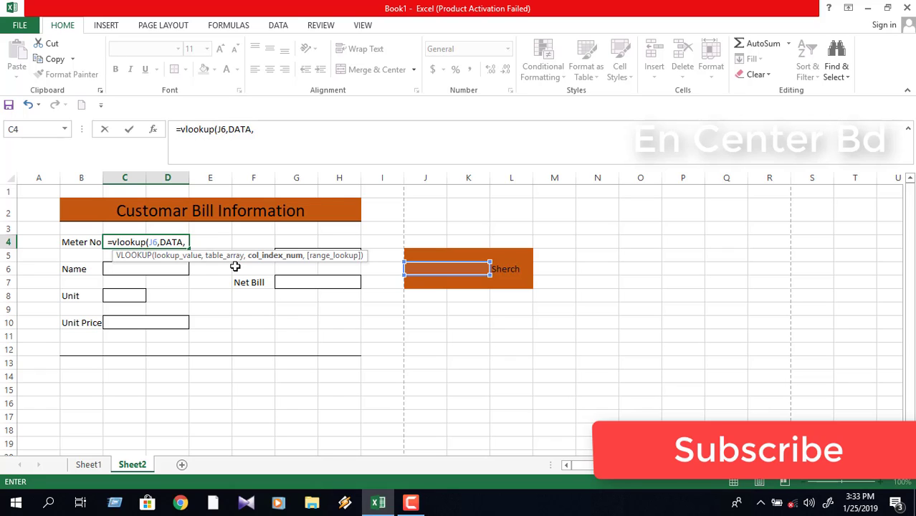
pyautogui.write('1')
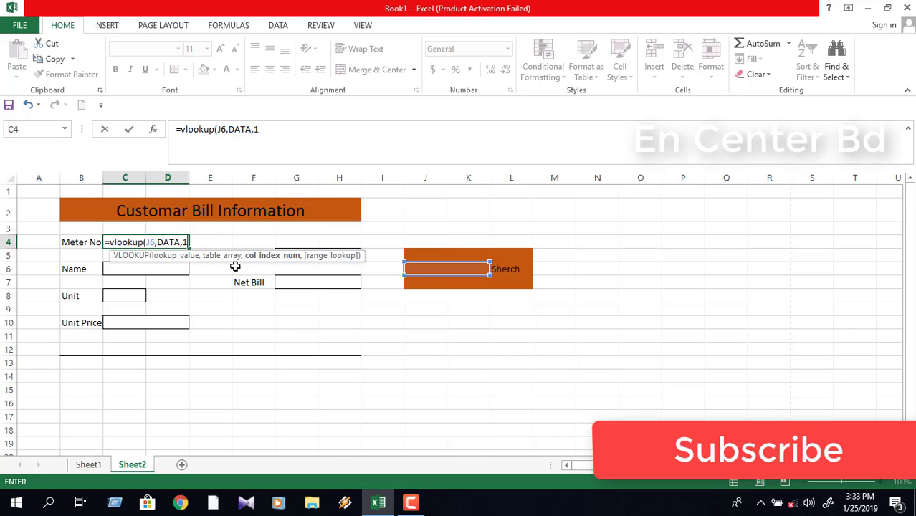
pyautogui.write(',')
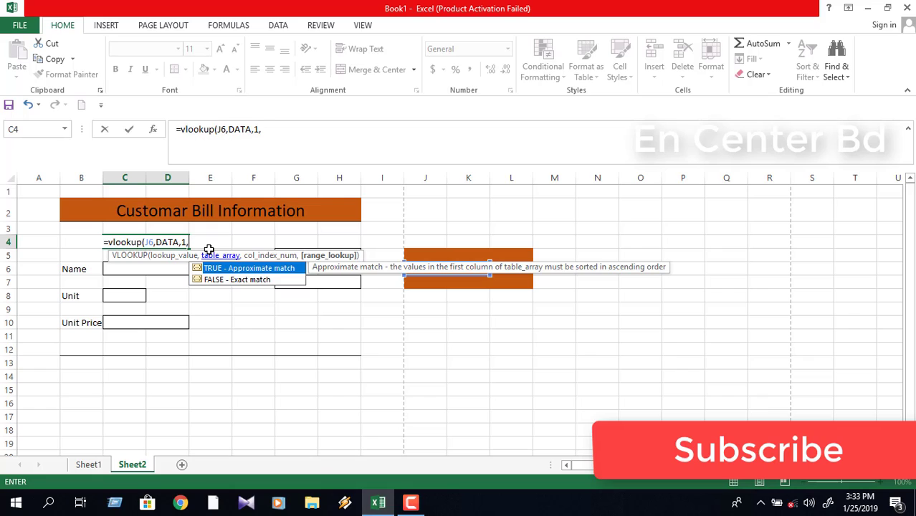
pyautogui.write('0')
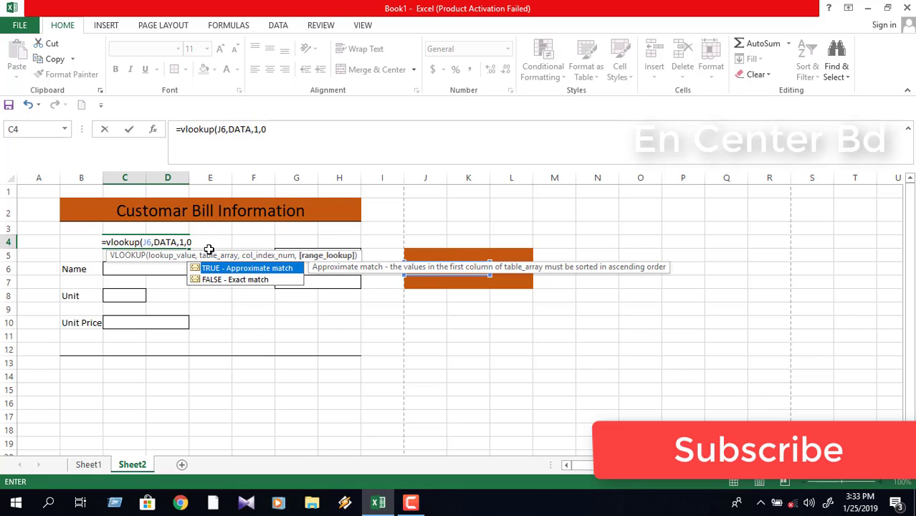
pyautogui.write(')')
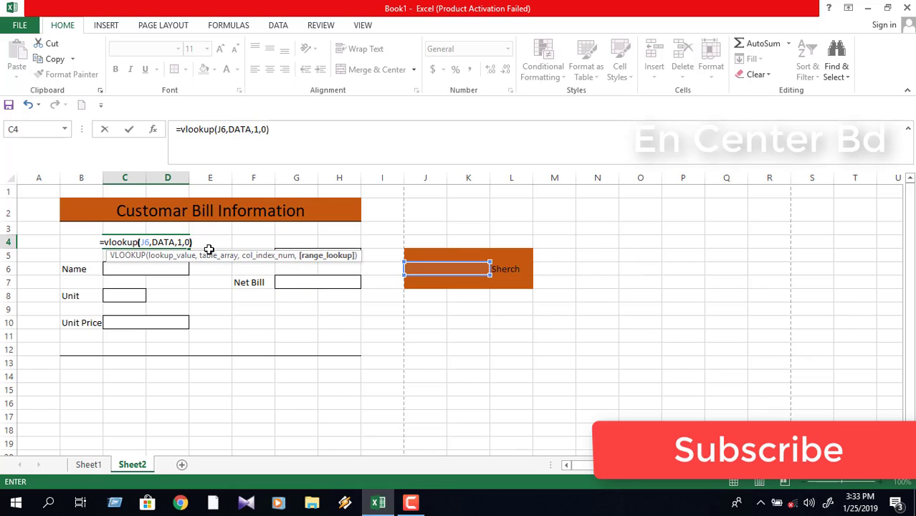
pyautogui.press('Return')
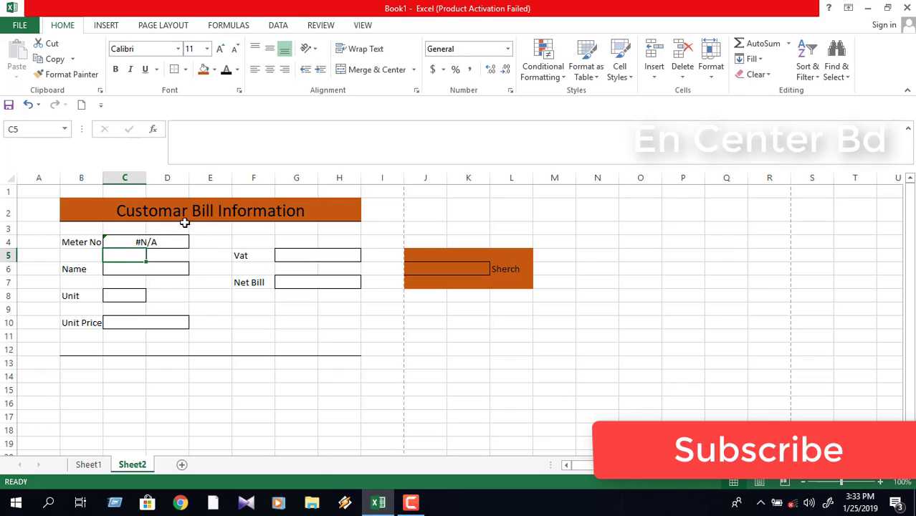
# Step: Type a customer's name from the Electric Bill table into search box J6
pyautogui.click(147, 243)
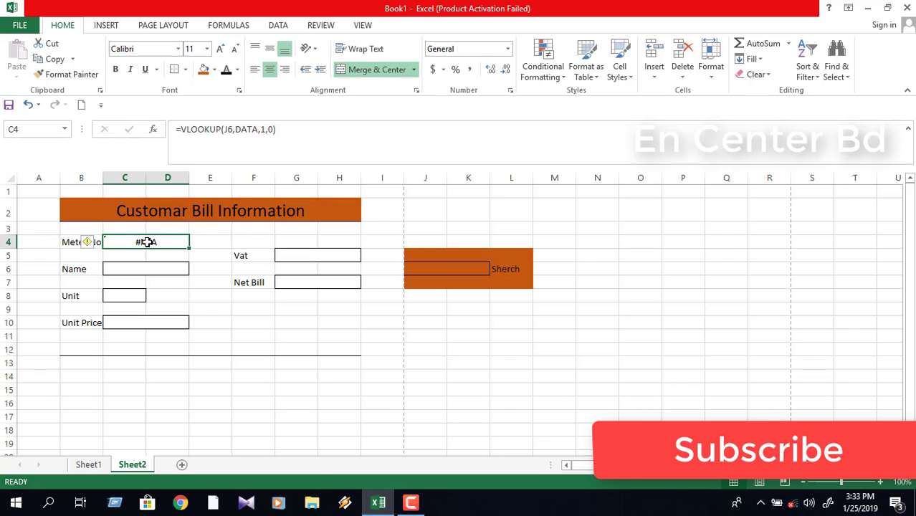
pyautogui.click(90, 464)
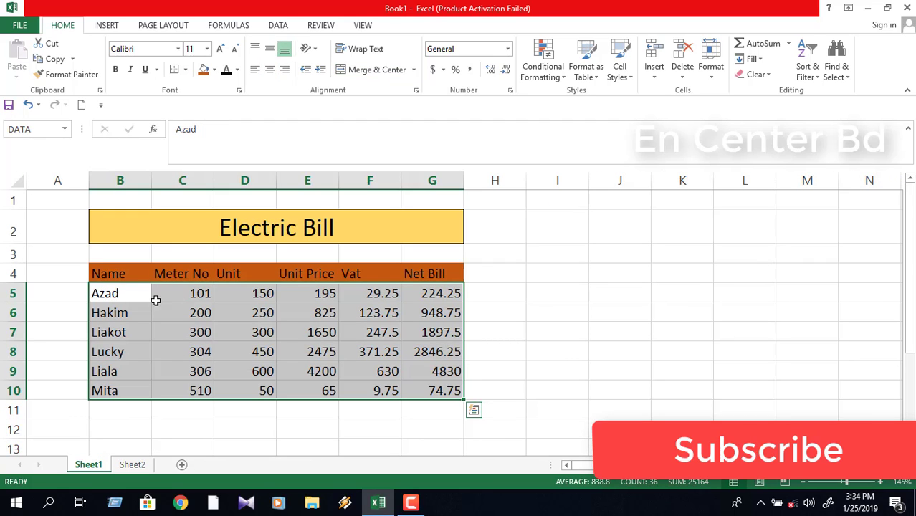
pyautogui.click(130, 465)
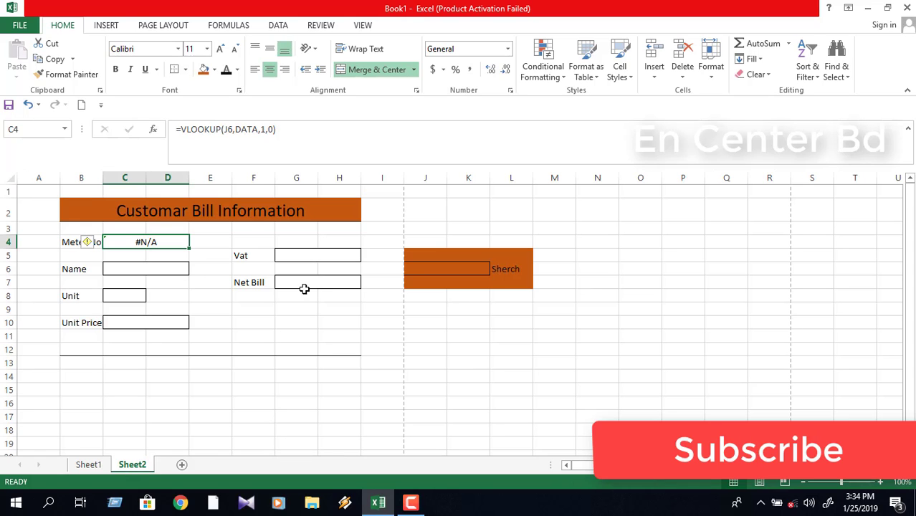
pyautogui.click(430, 270)
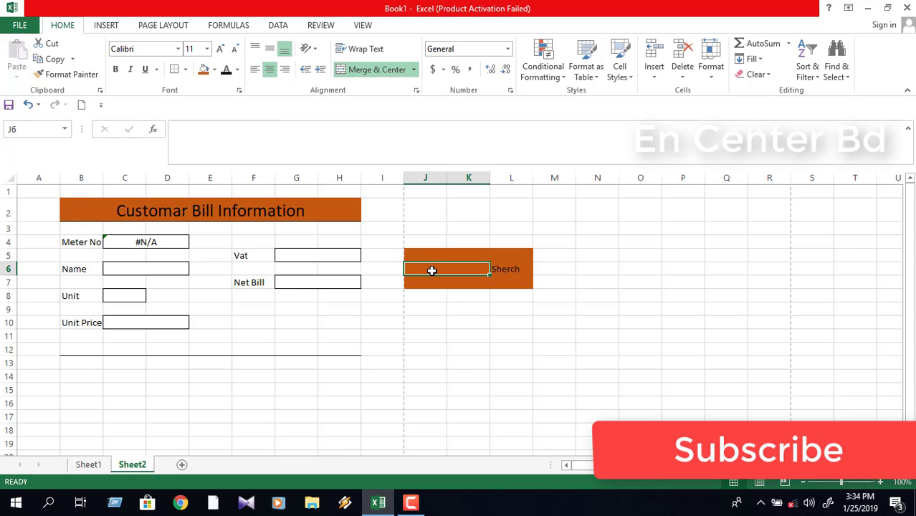
pyautogui.write('A')
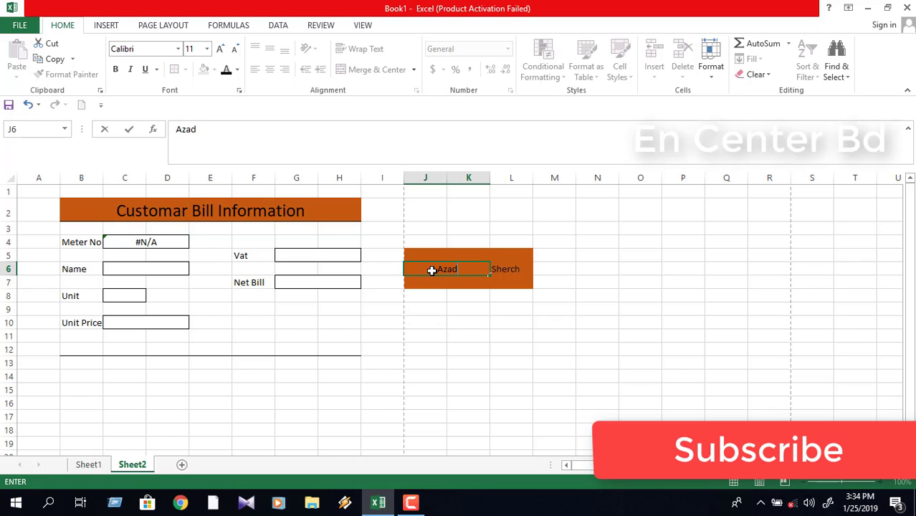
pyautogui.write('zad')
pyautogui.press('Return')
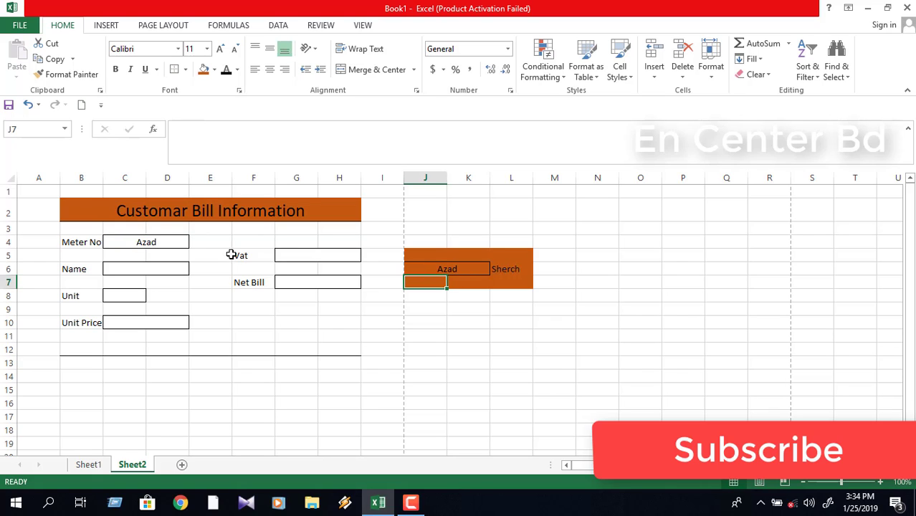
pyautogui.click(165, 245)
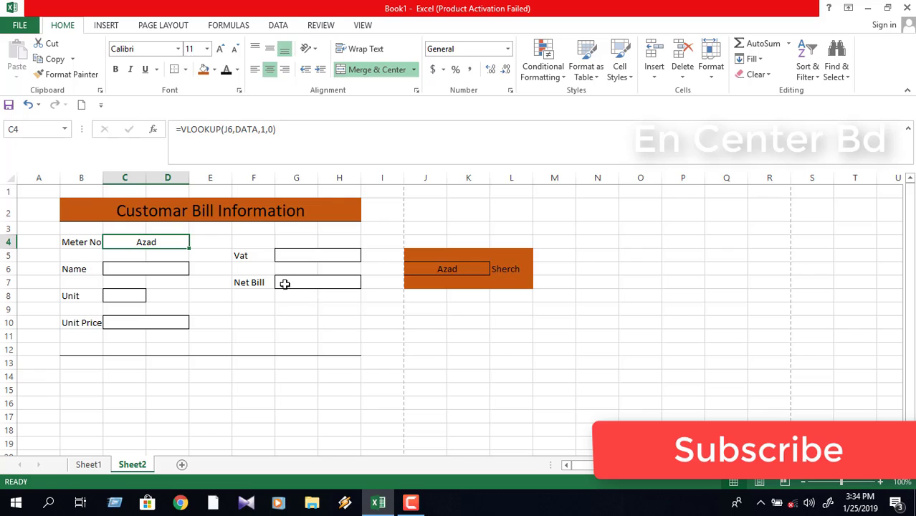
# Step: Copy C4's =VLOOKUP(J6,DATA,1,0) formula and re-enter it in C4, accepting Excel's correction
pyautogui.click(191, 246)
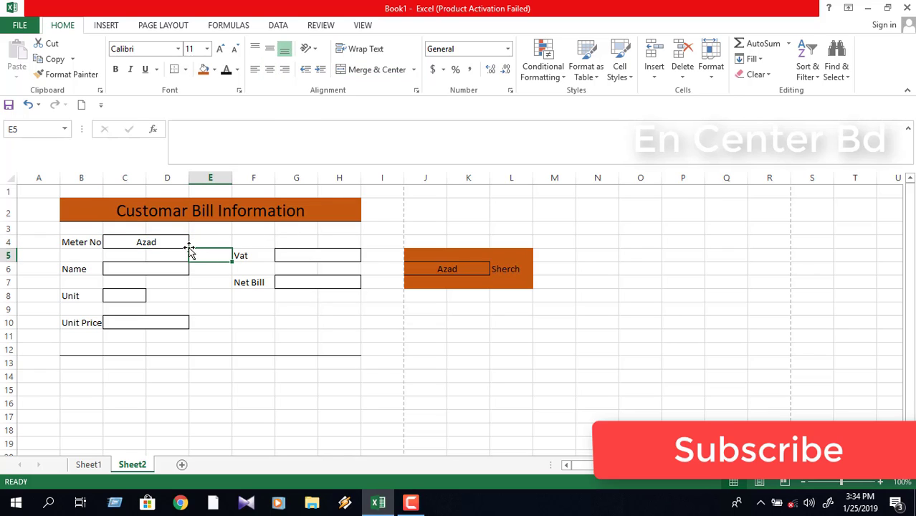
pyautogui.click(170, 242)
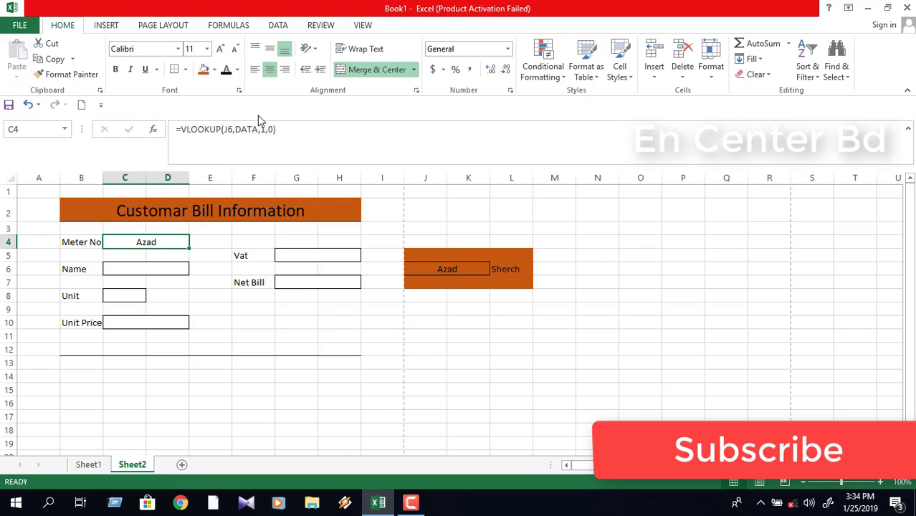
pyautogui.moveTo(177, 129); pyautogui.dragTo(286, 130)
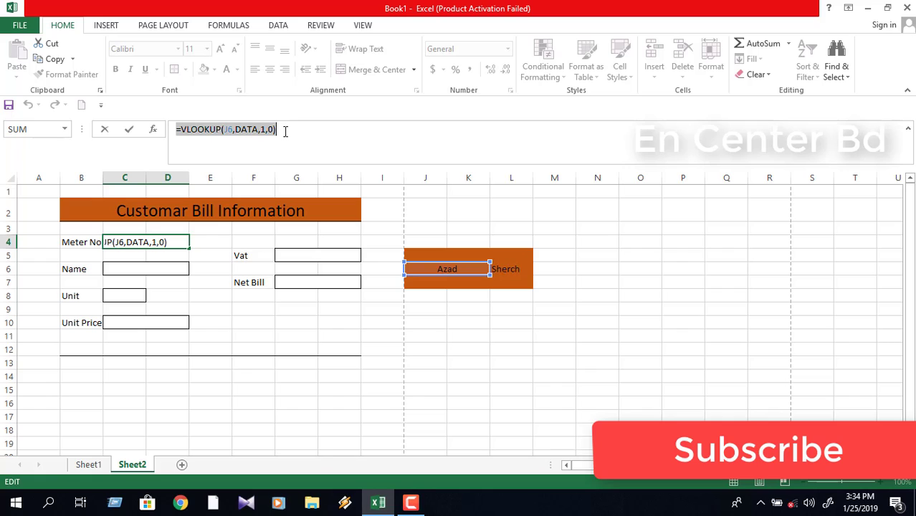
pyautogui.hotkey('ctrl', 'c')
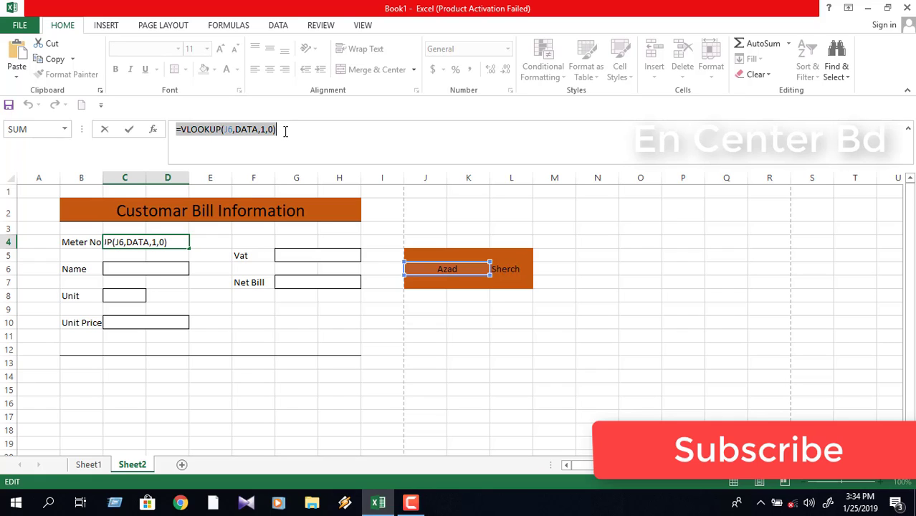
pyautogui.write('=')
pyautogui.click(134, 268)
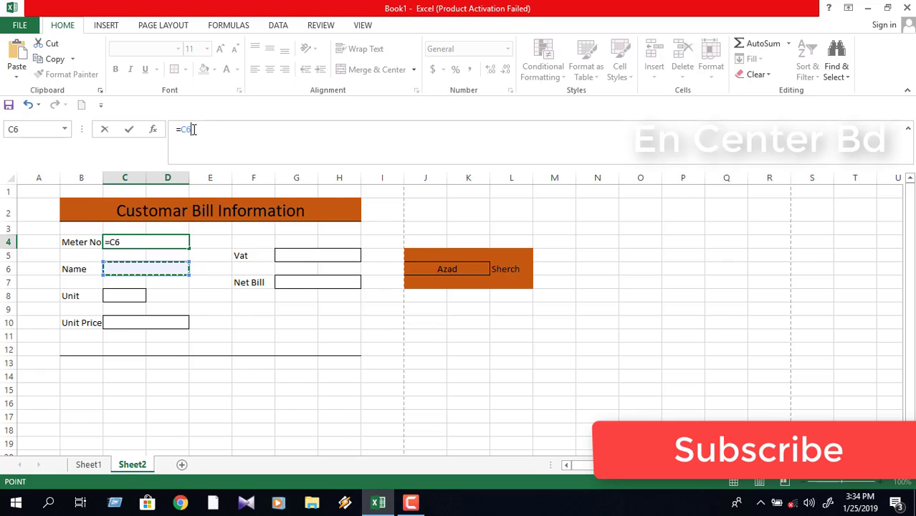
pyautogui.press('BackSpace')
pyautogui.press('BackSpace')
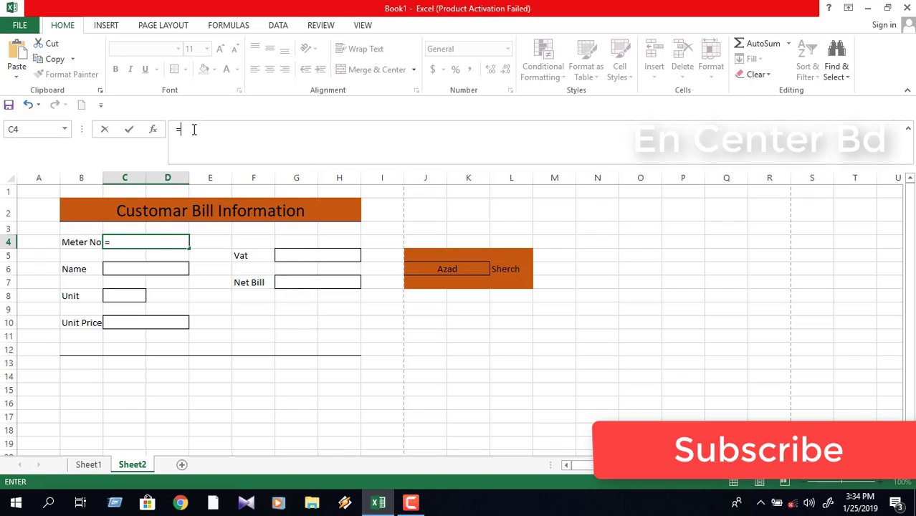
pyautogui.hotkey('ctrl', 'v')
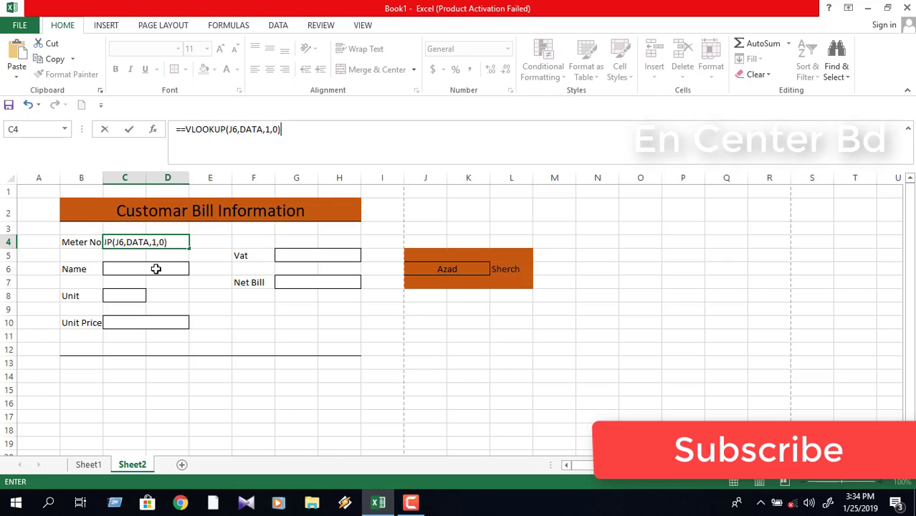
pyautogui.press('Return')
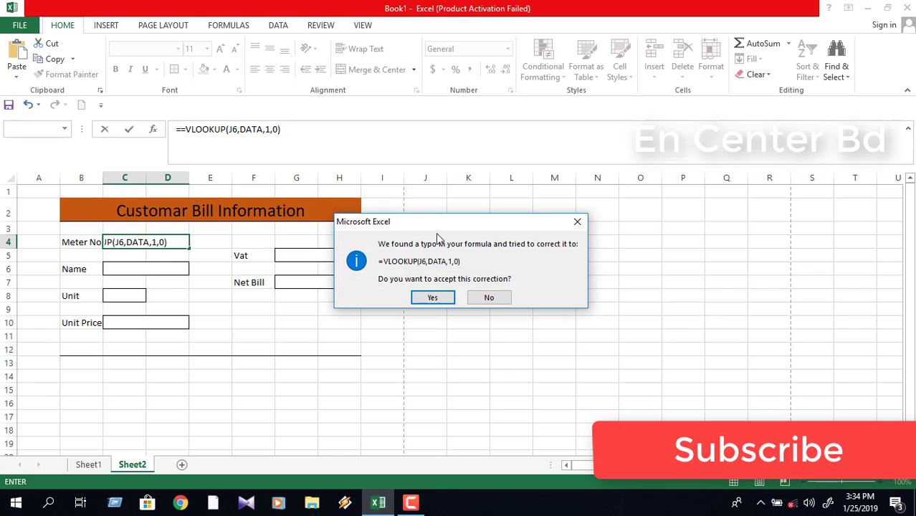
pyautogui.click(433, 298)
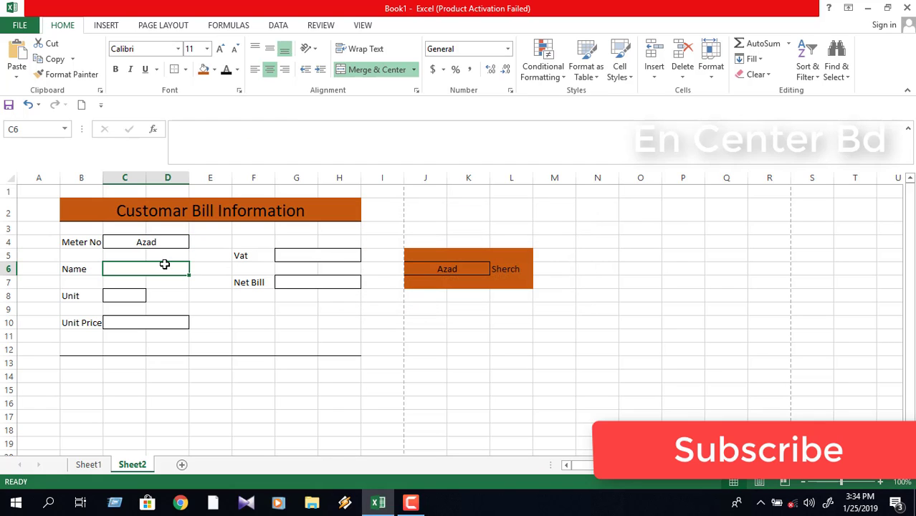
pyautogui.click(200, 139)
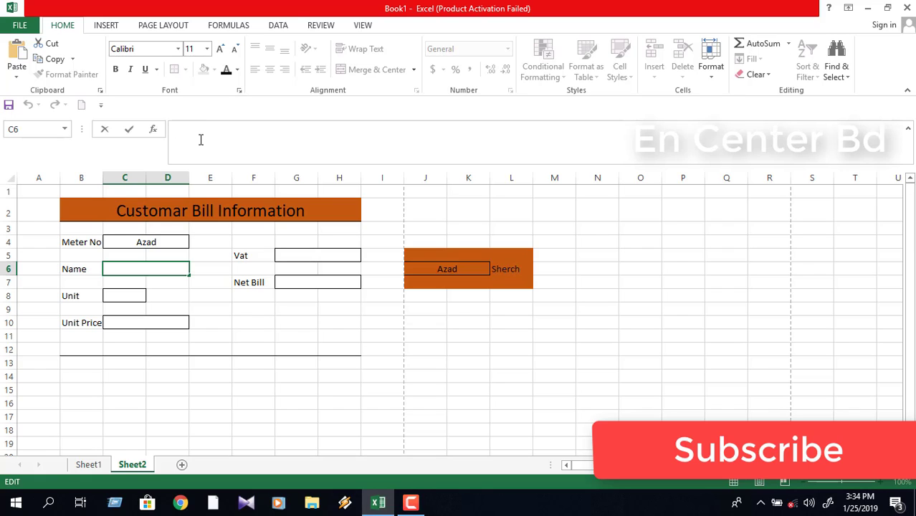
# Step: Paste the VLOOKUP formula into the Name, Unit and Unit Price boxes C6, C8, C10
pyautogui.hotkey('ctrl', 'v')
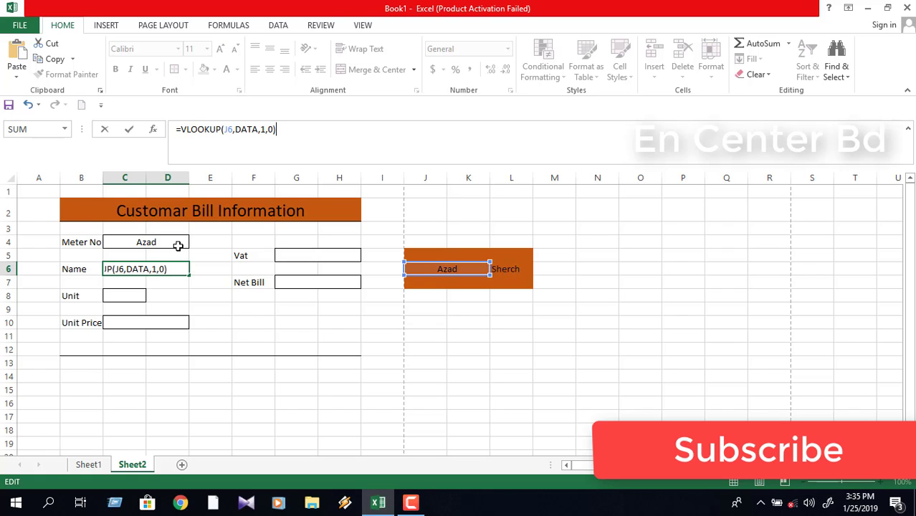
pyautogui.click(127, 299)
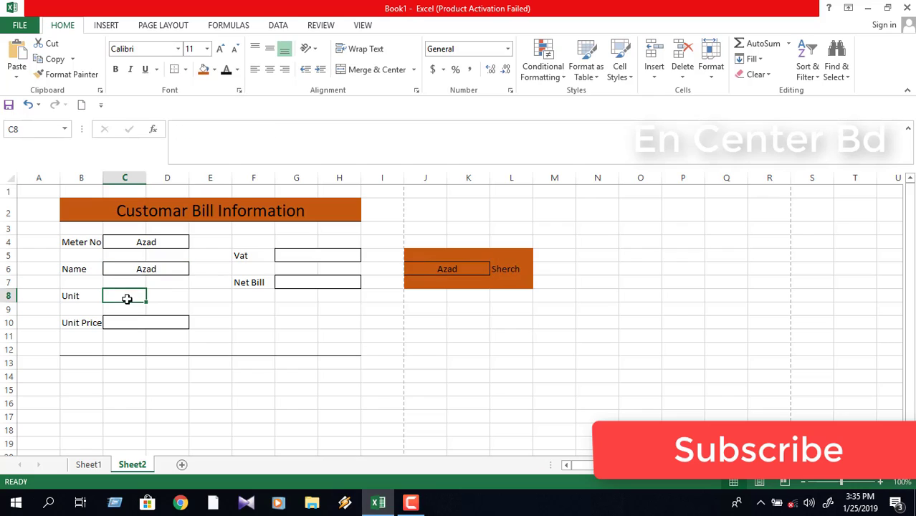
pyautogui.click(226, 151)
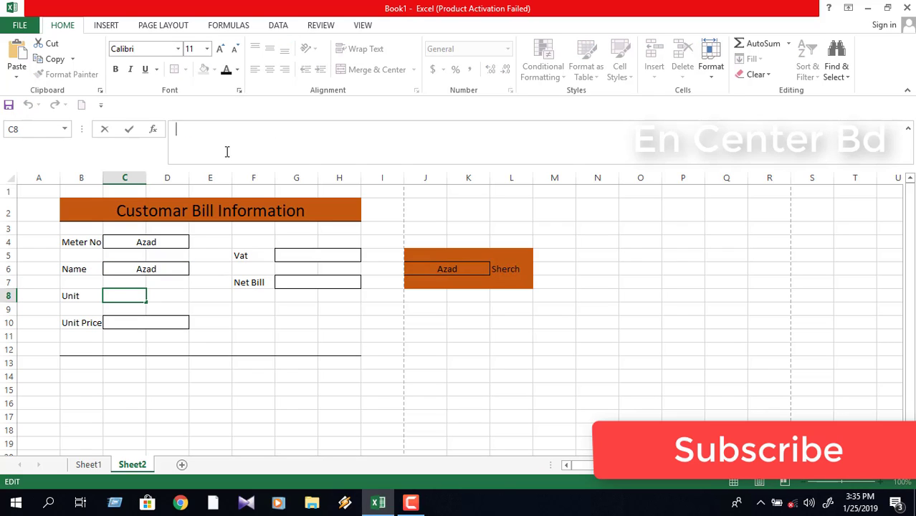
pyautogui.hotkey('ctrl', 'v')
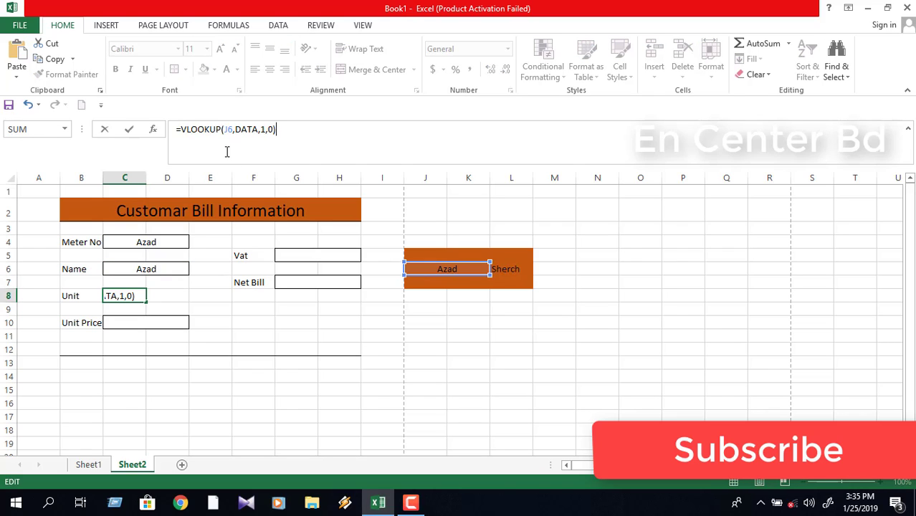
pyautogui.click(166, 323)
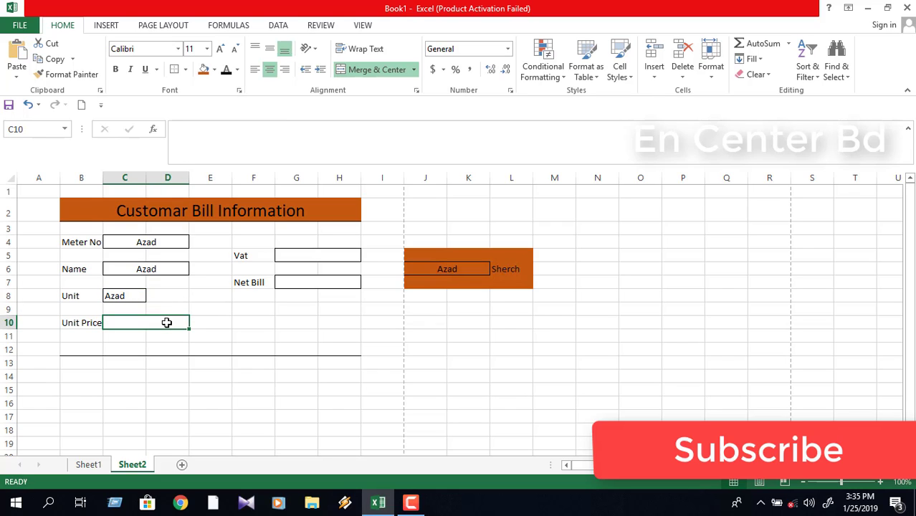
pyautogui.click(224, 140)
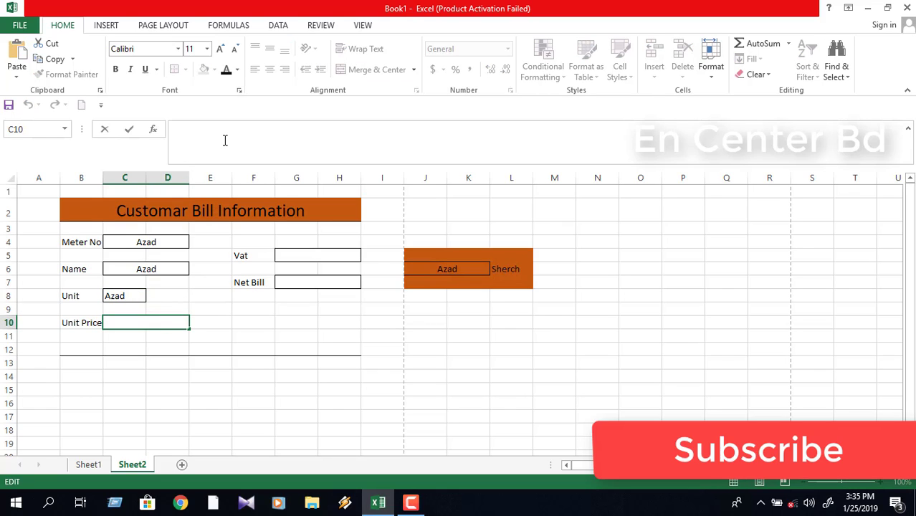
pyautogui.hotkey('ctrl', 'v')
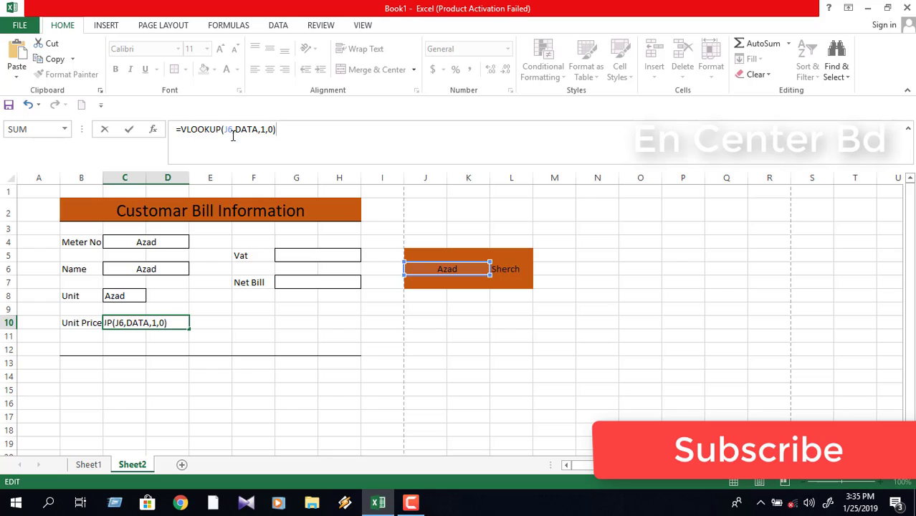
# Step: Paste the same VLOOKUP formula into the Vat and Net Bill boxes G5 and G7
pyautogui.click(333, 256)
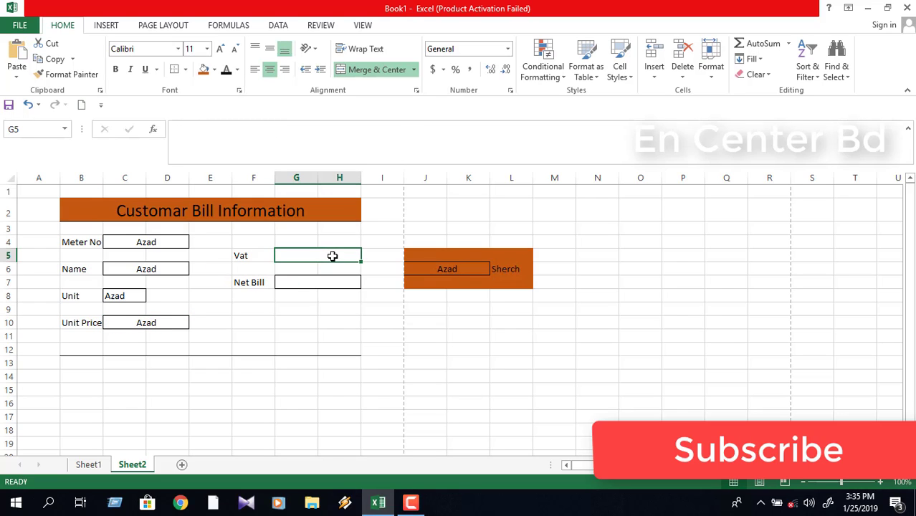
pyautogui.click(286, 139)
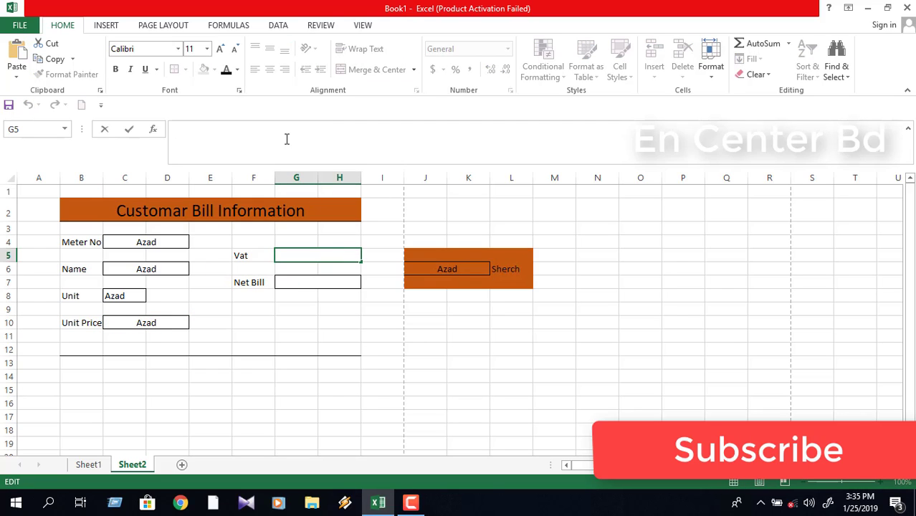
pyautogui.hotkey('ctrl', 'v')
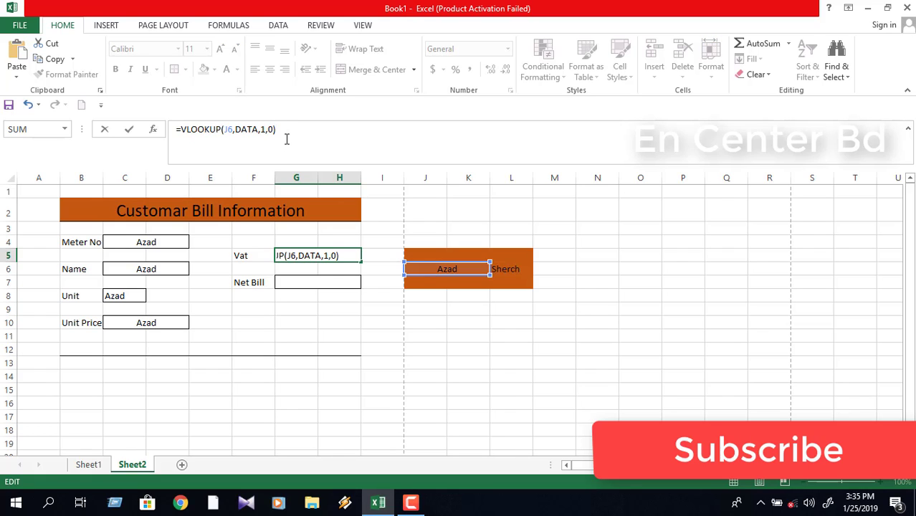
pyautogui.click(286, 282)
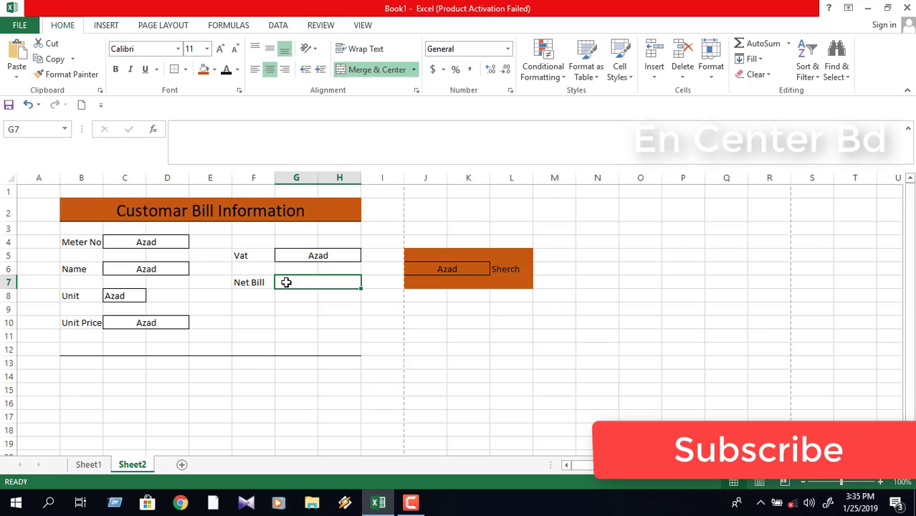
pyautogui.click(274, 158)
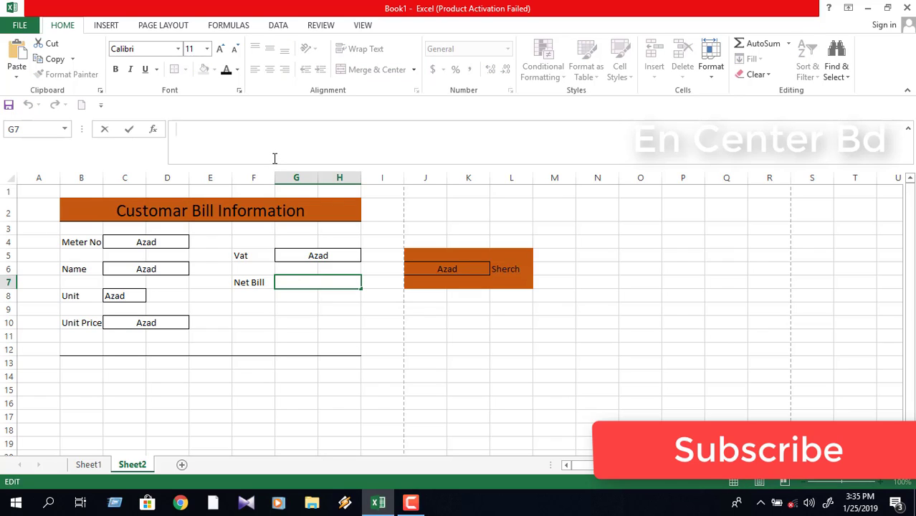
pyautogui.hotkey('ctrl', 'v')
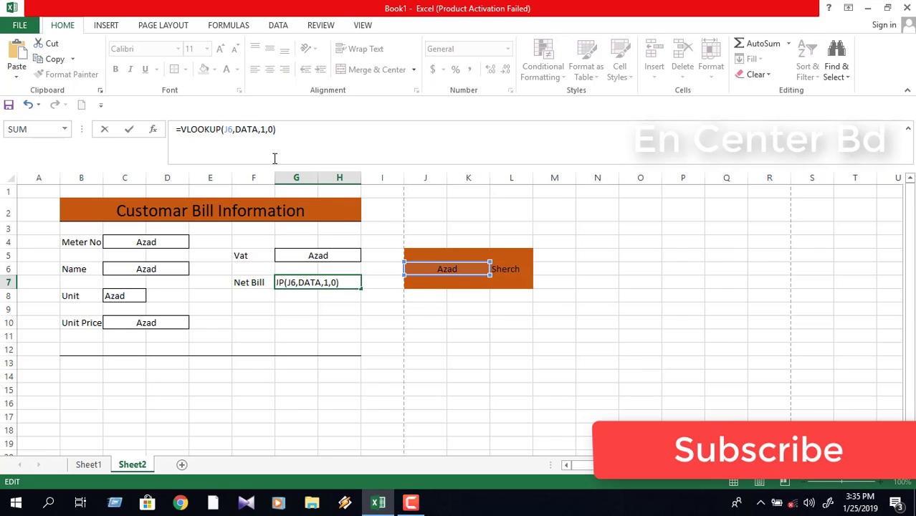
pyautogui.click(629, 237)
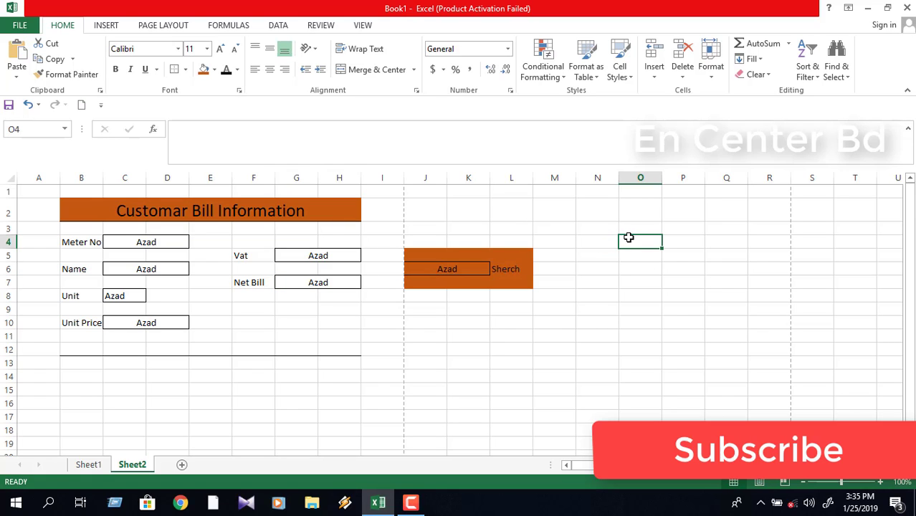
pyautogui.click(294, 256)
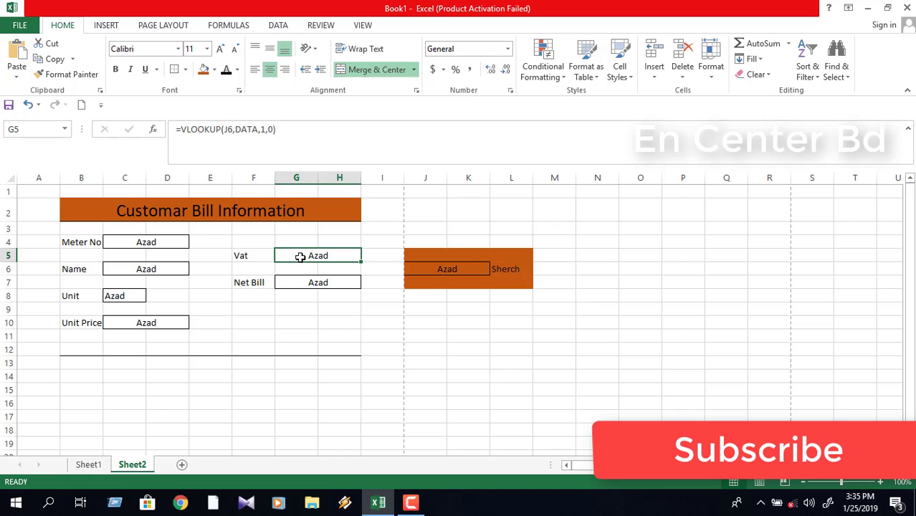
pyautogui.click(81, 468)
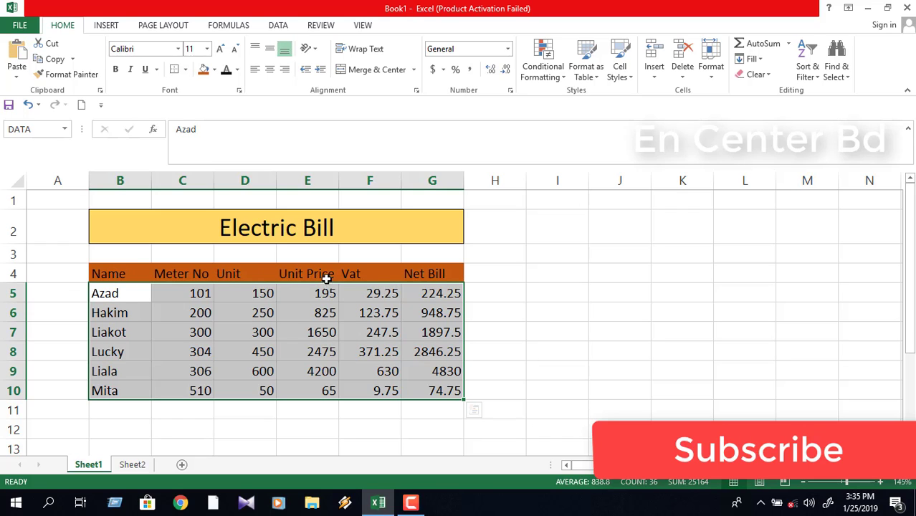
pyautogui.click(368, 274)
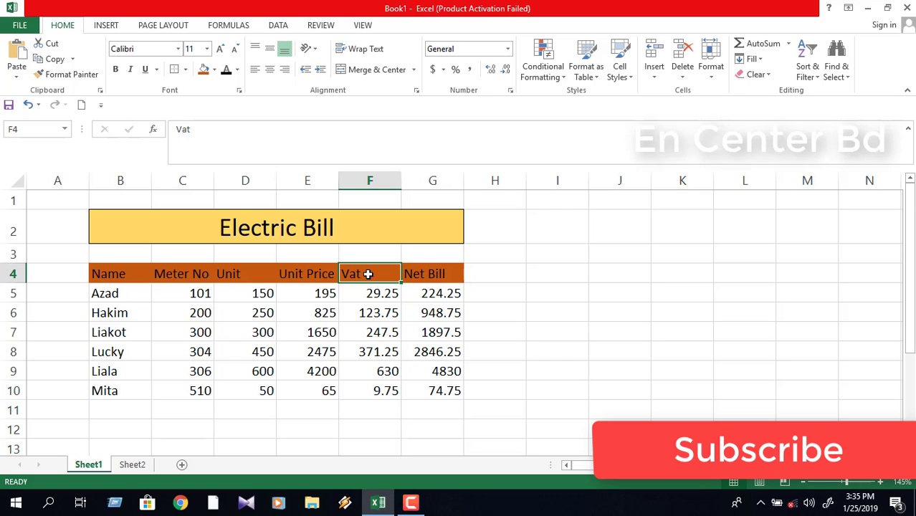
pyautogui.click(132, 465)
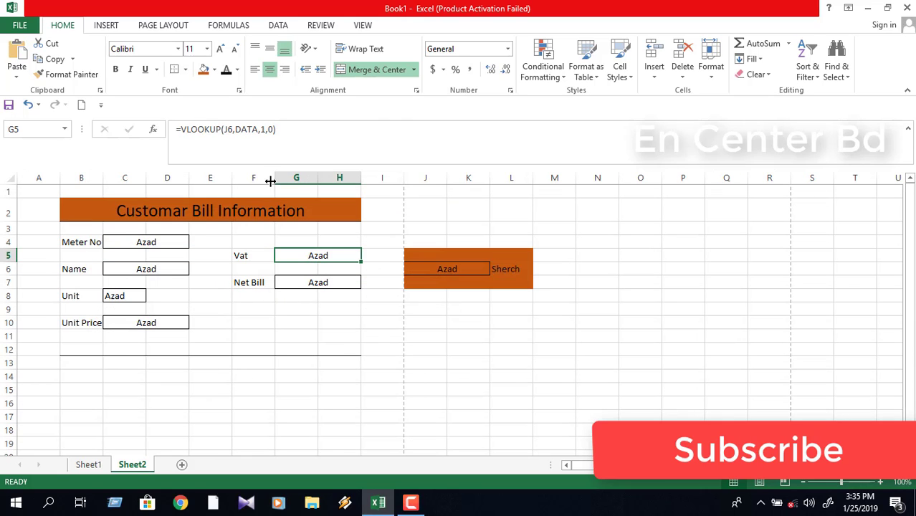
pyautogui.click(260, 131)
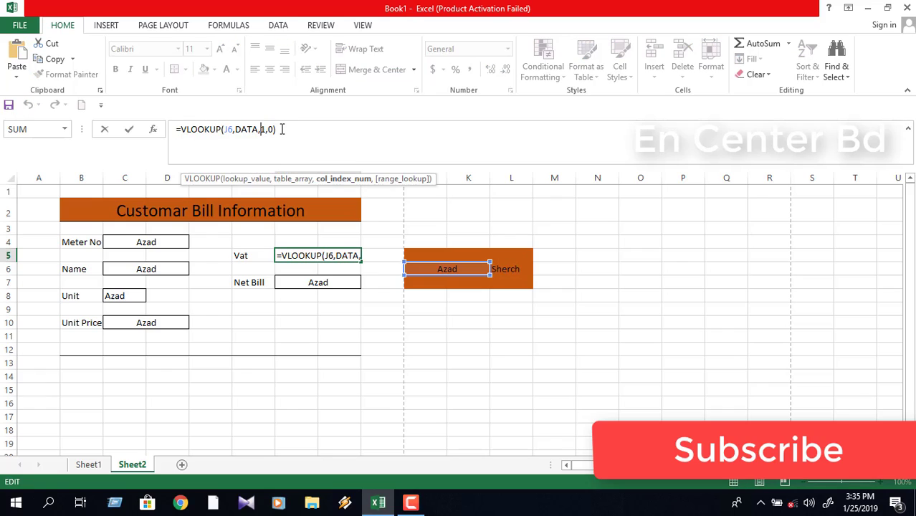
# Step: Change the Vat formula's VLOOKUP column index from 1 to 5 so it shows 29.25
pyautogui.press('Delete')
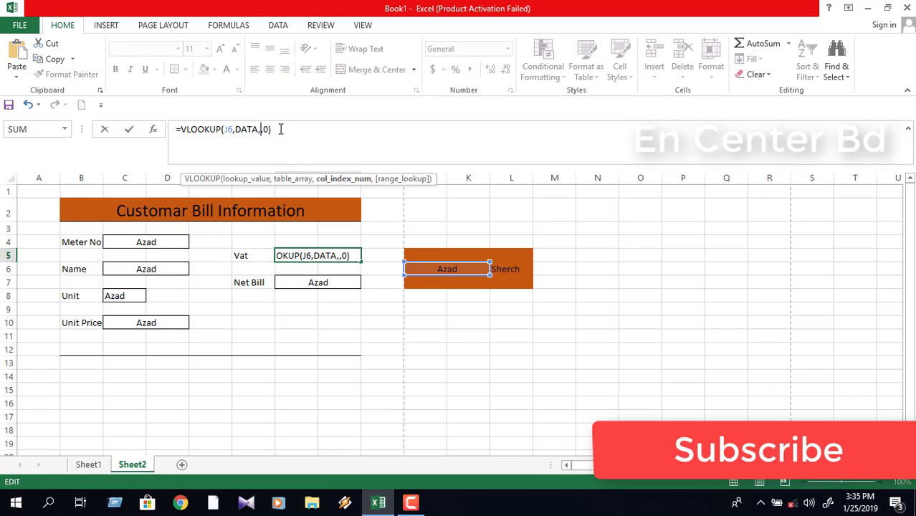
pyautogui.write('5')
pyautogui.press('Return')
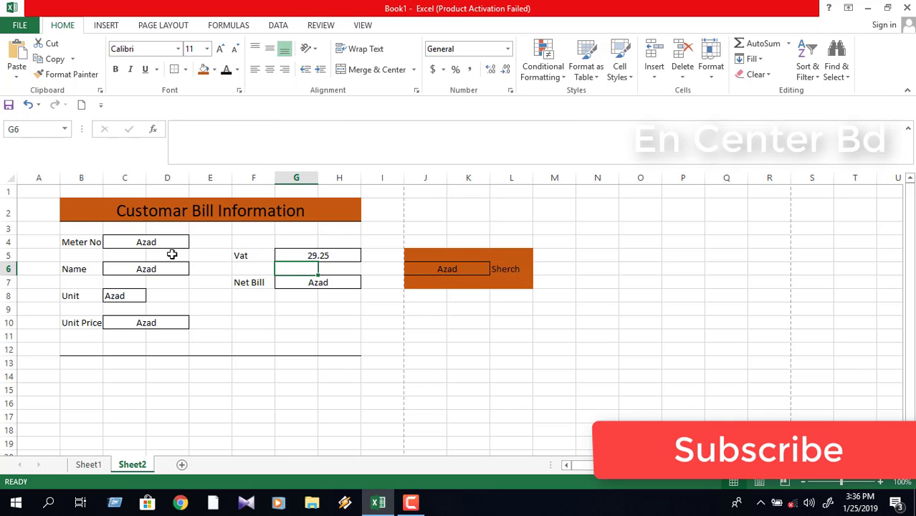
# Step: Change G7's Net Bill lookup column to 6, giving =VLOOKUP(J6,DATA,6,0) and 224.25
pyautogui.click(296, 285)
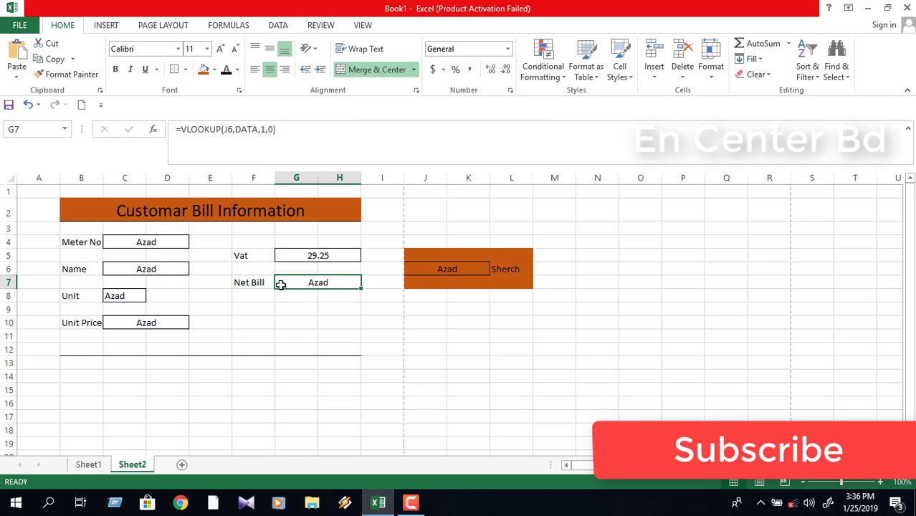
pyautogui.click(88, 465)
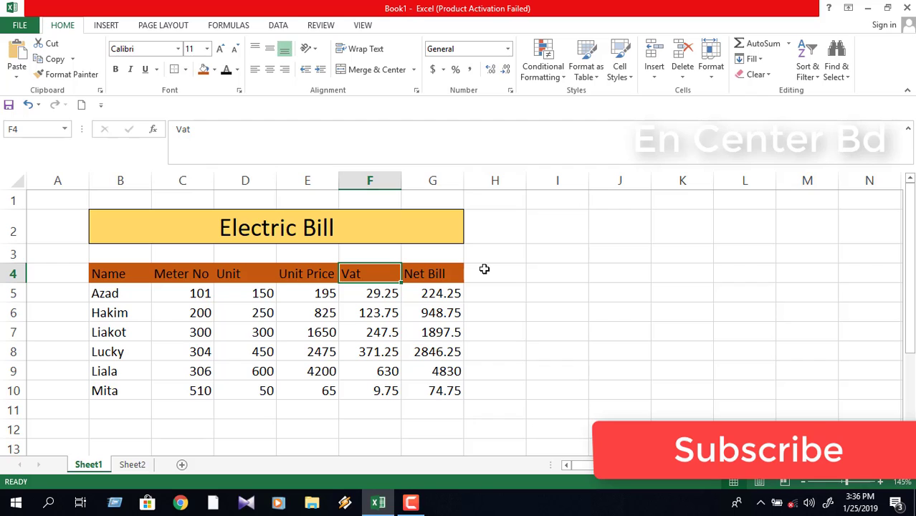
pyautogui.click(142, 466)
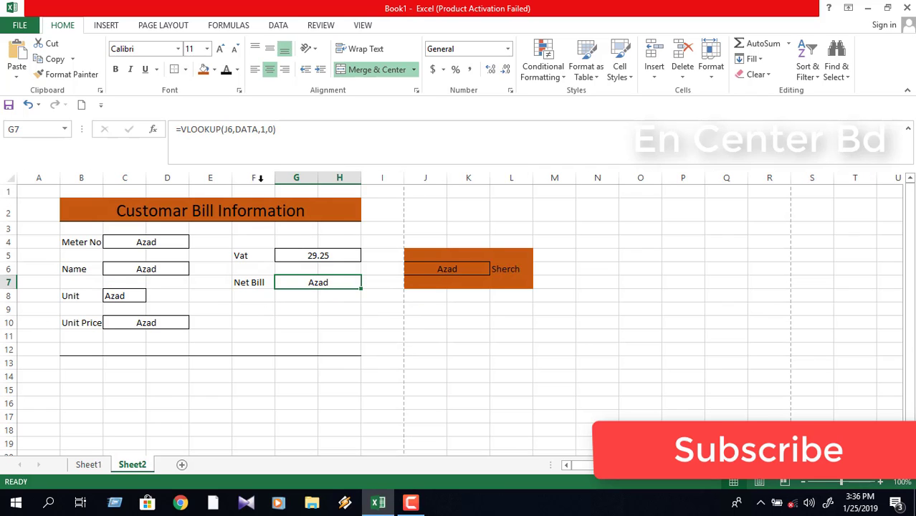
pyautogui.click(261, 129)
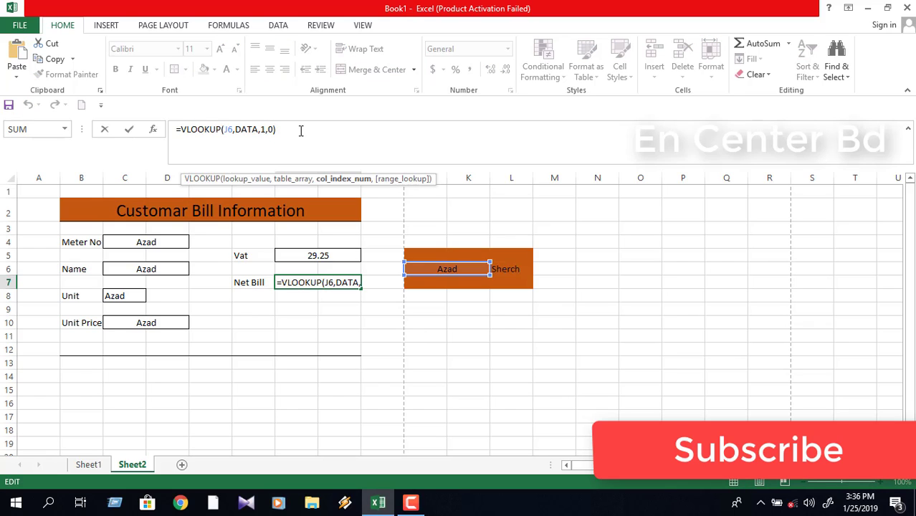
pyautogui.press('Delete')
pyautogui.write('6')
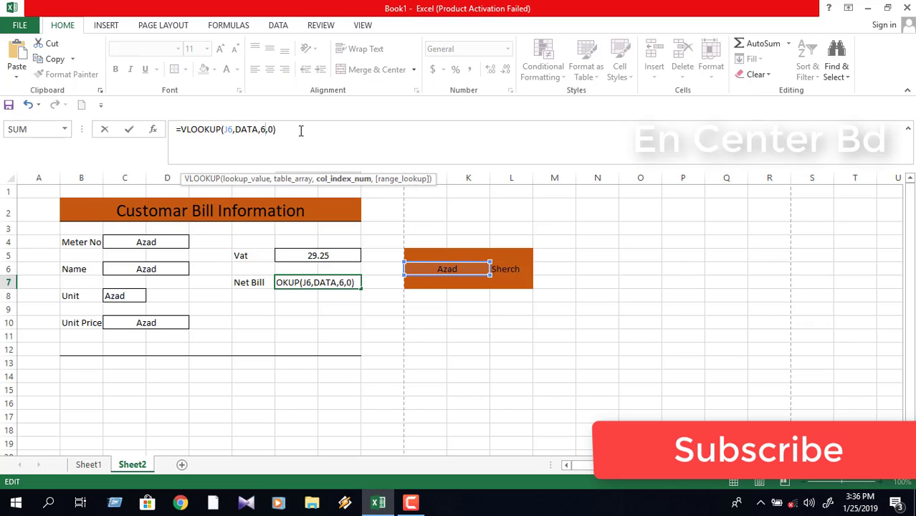
pyautogui.press('Return')
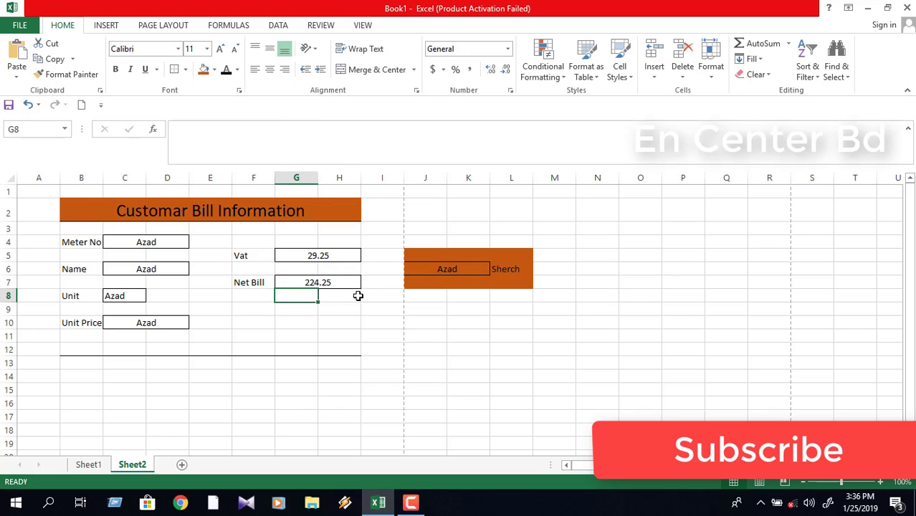
pyautogui.click(169, 322)
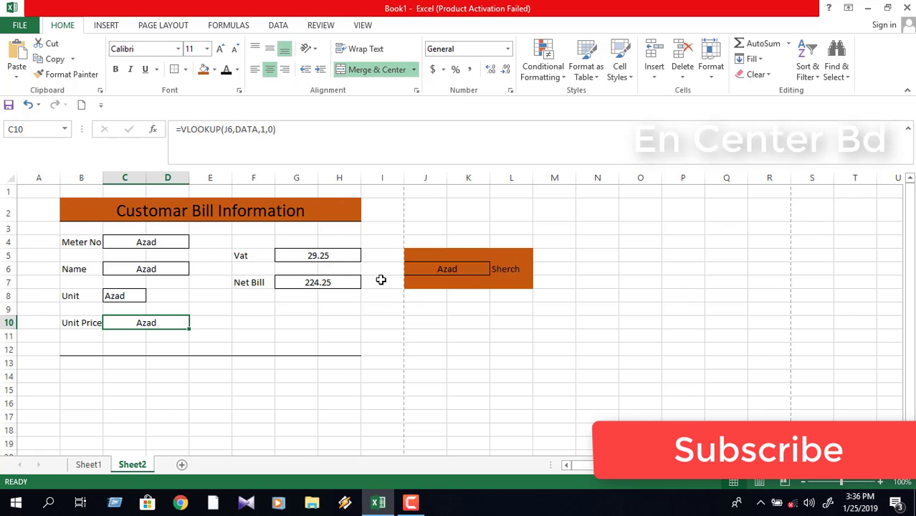
# Step: Set the Unit Price formula's lookup column to 4 so it shows 195
pyautogui.click(92, 466)
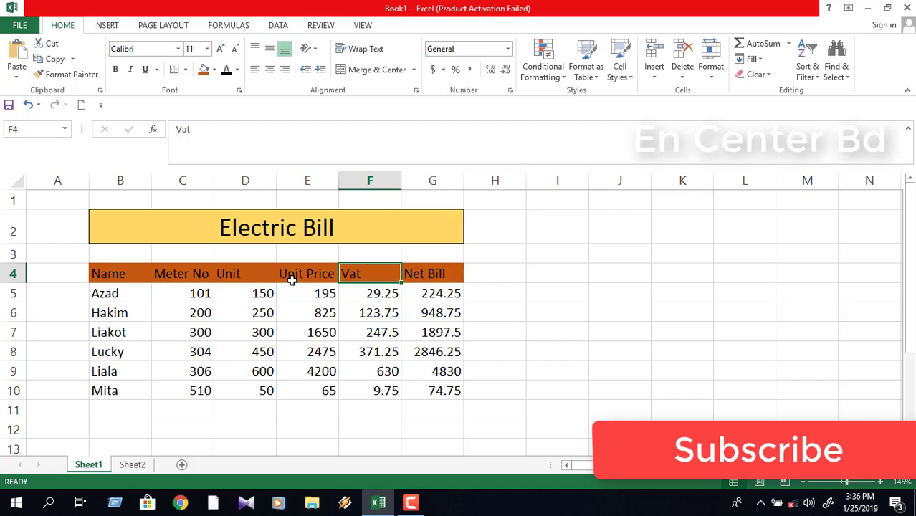
pyautogui.click(143, 465)
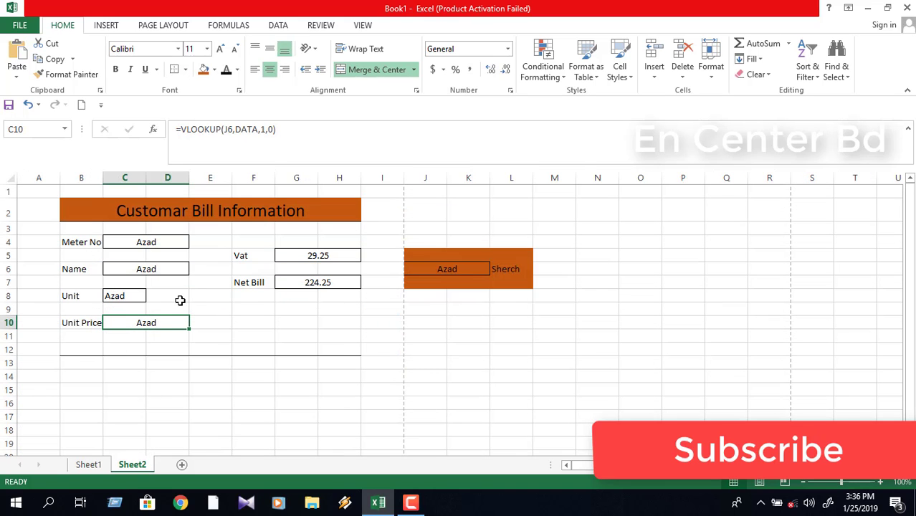
pyautogui.click(262, 130)
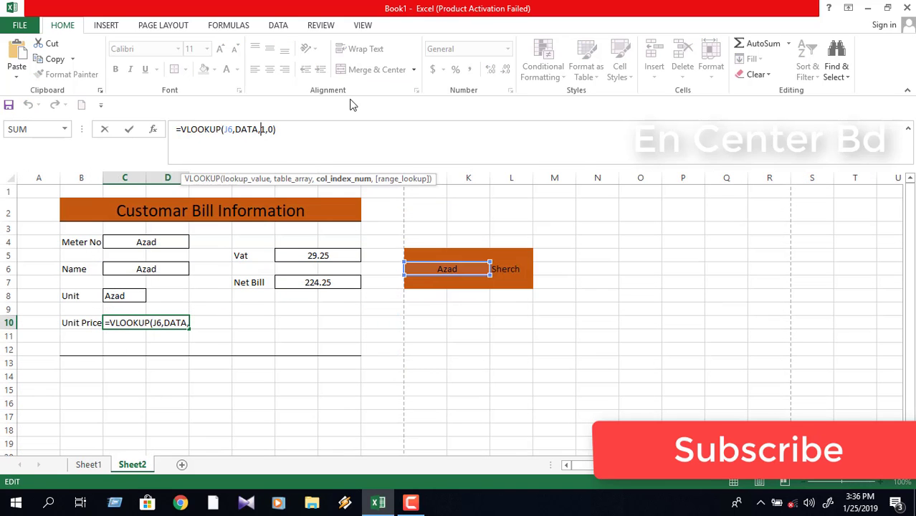
pyautogui.press('Delete')
pyautogui.write('4')
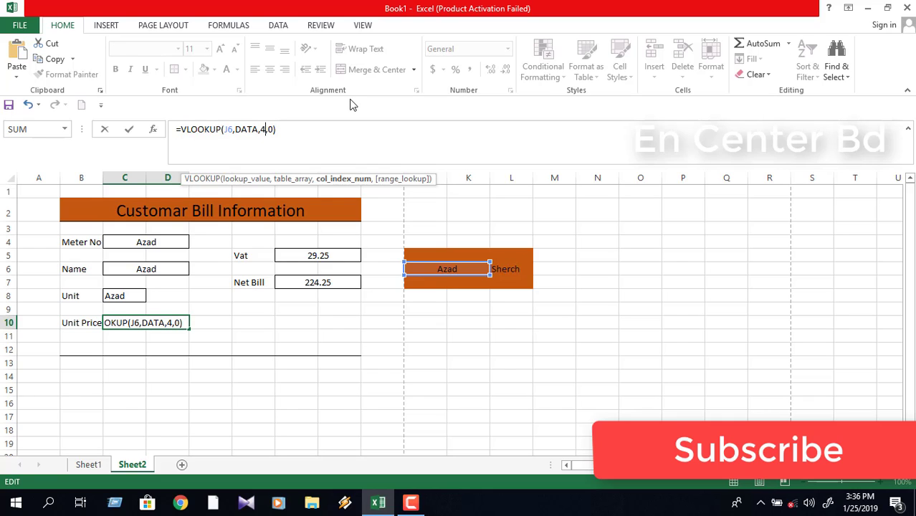
pyautogui.press('Return')
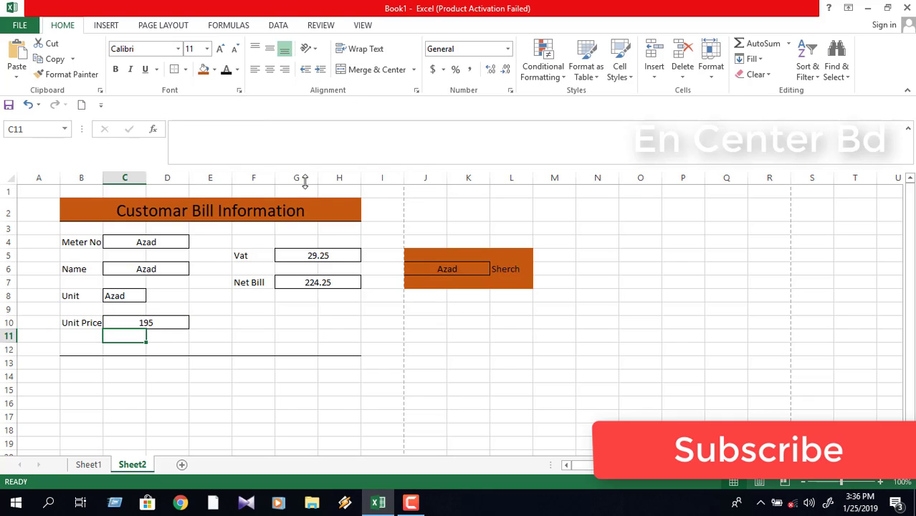
# Step: Change the Unit box C8's VLOOKUP column index to 3 so it returns 150
pyautogui.click(136, 295)
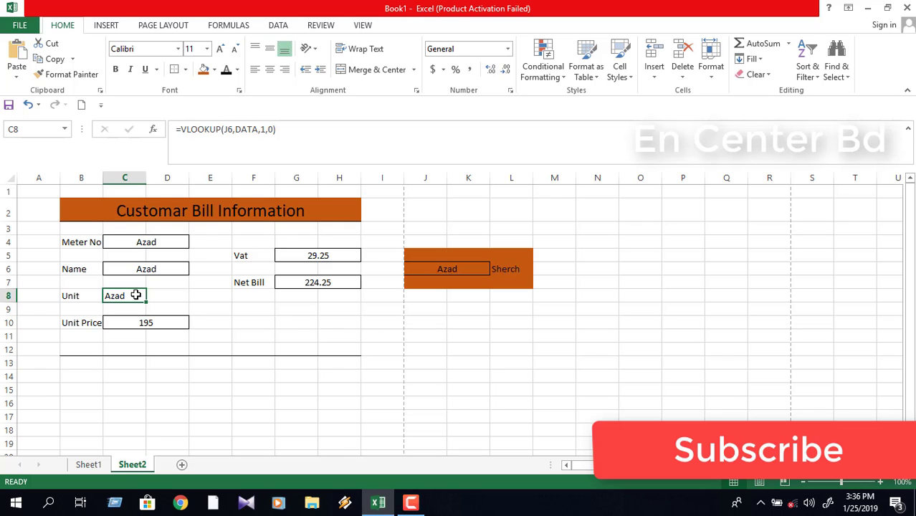
pyautogui.click(88, 464)
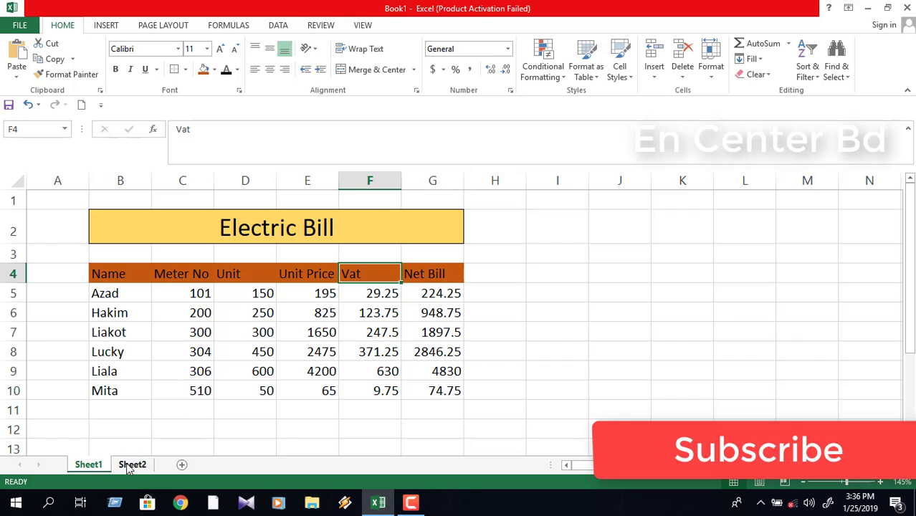
pyautogui.click(132, 464)
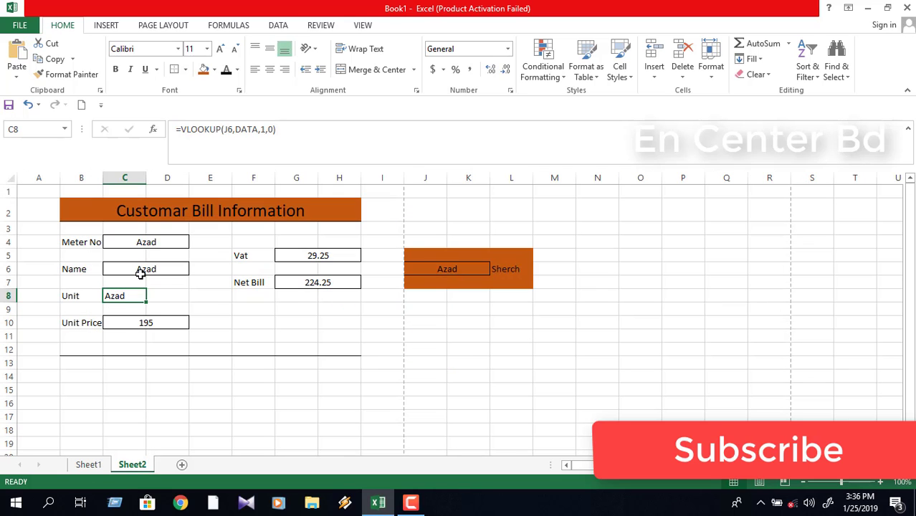
pyautogui.click(260, 131)
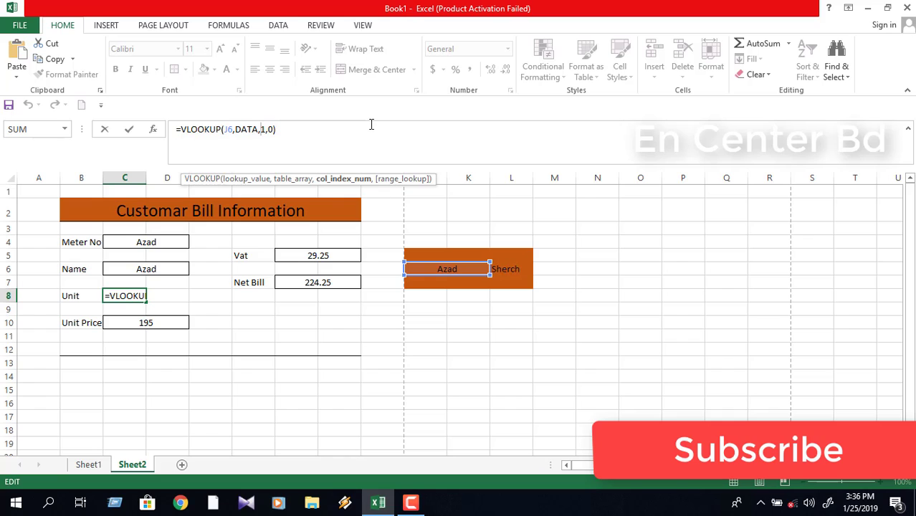
pyautogui.press('Delete')
pyautogui.write('3')
pyautogui.press('Return')
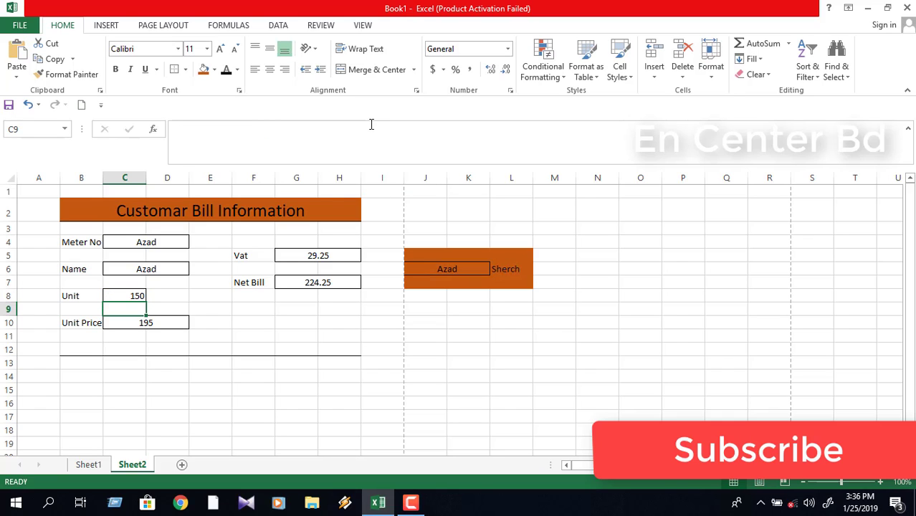
# Step: Set the Meter No formula to =VLOOKUP(J6,DATA,2,0) so it returns 101
pyautogui.click(183, 265)
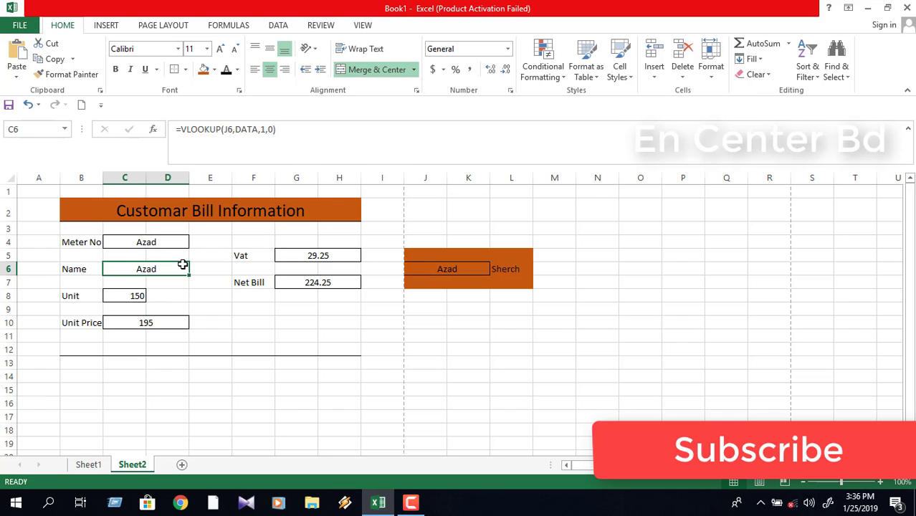
pyautogui.click(89, 465)
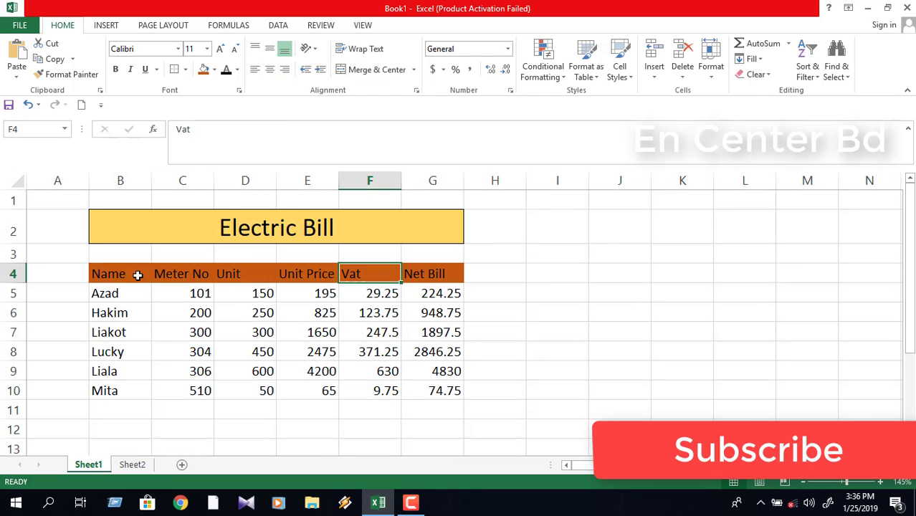
pyautogui.click(132, 466)
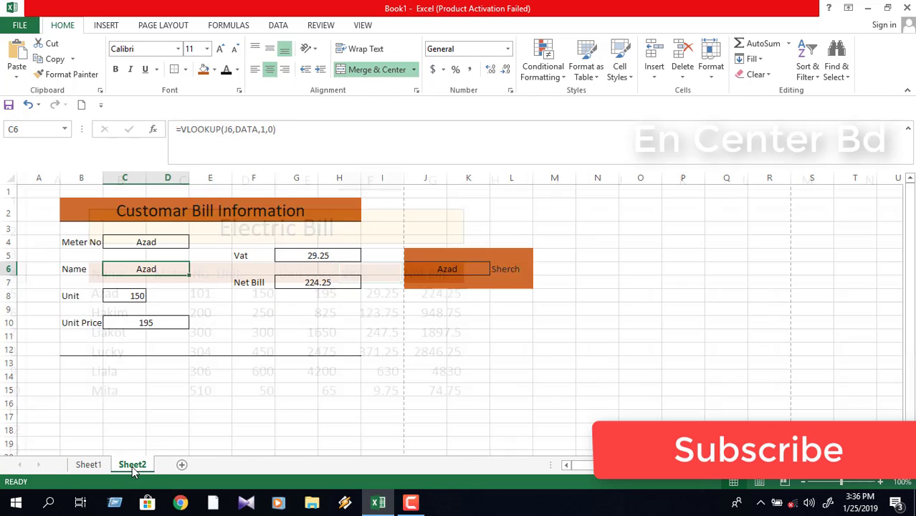
pyautogui.click(148, 244)
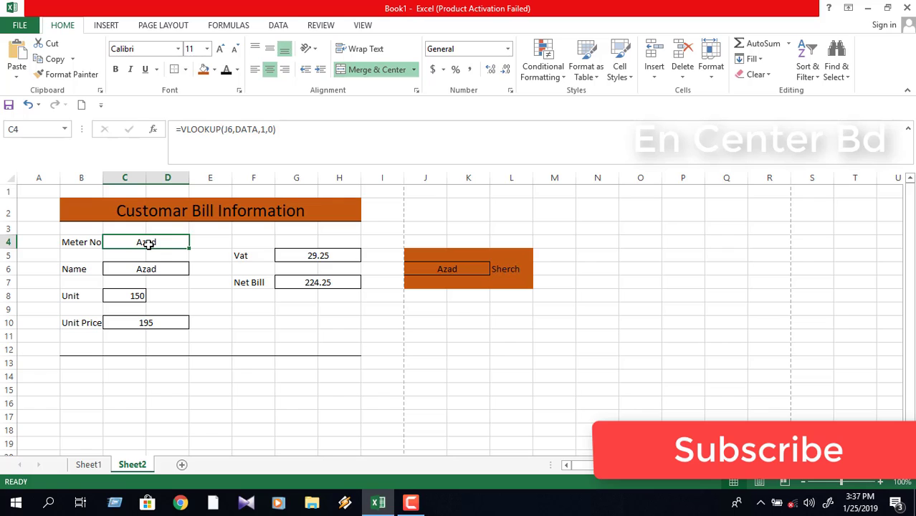
pyautogui.click(262, 133)
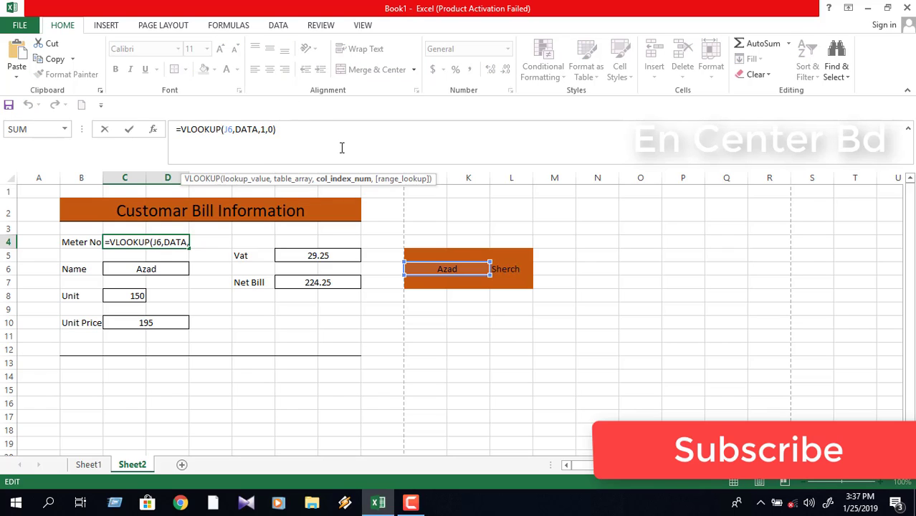
pyautogui.press('Delete')
pyautogui.write('2')
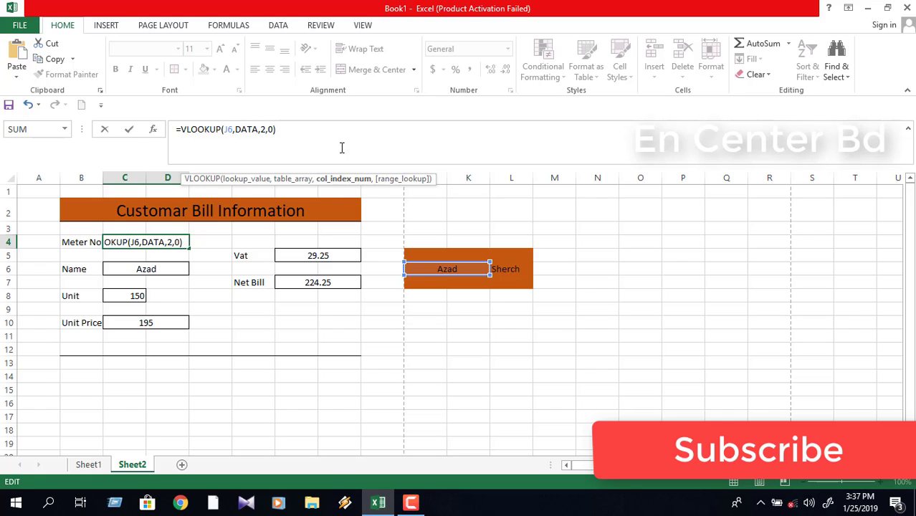
pyautogui.press('Return')
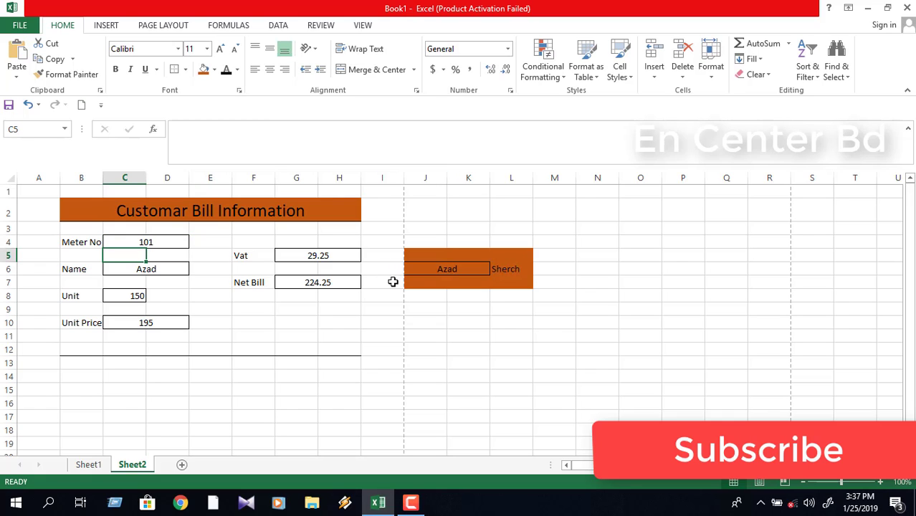
# Step: Enter Lucky as the searched customer name in the orange search box J6
pyautogui.click(472, 268)
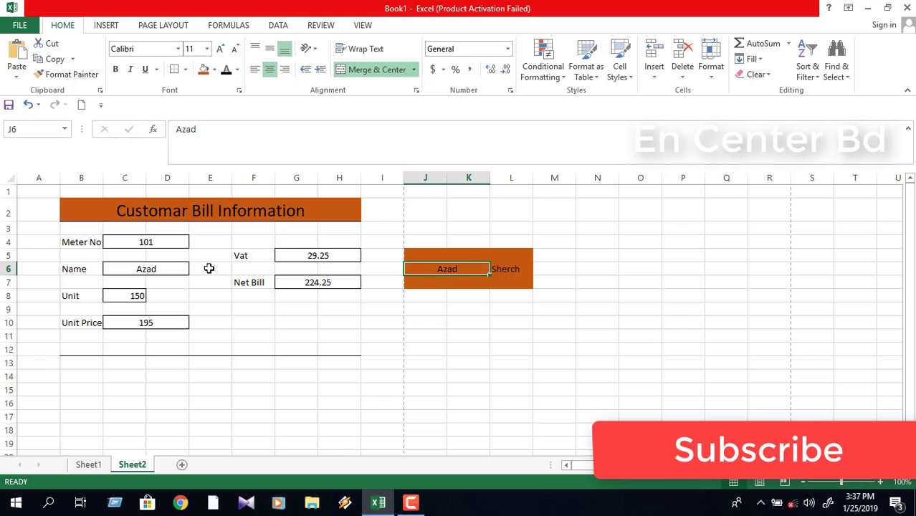
pyautogui.click(91, 465)
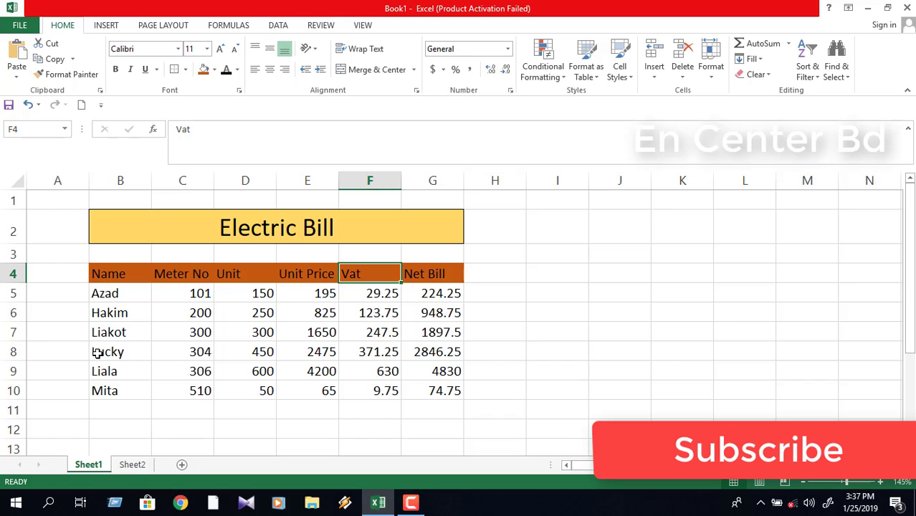
pyautogui.click(131, 467)
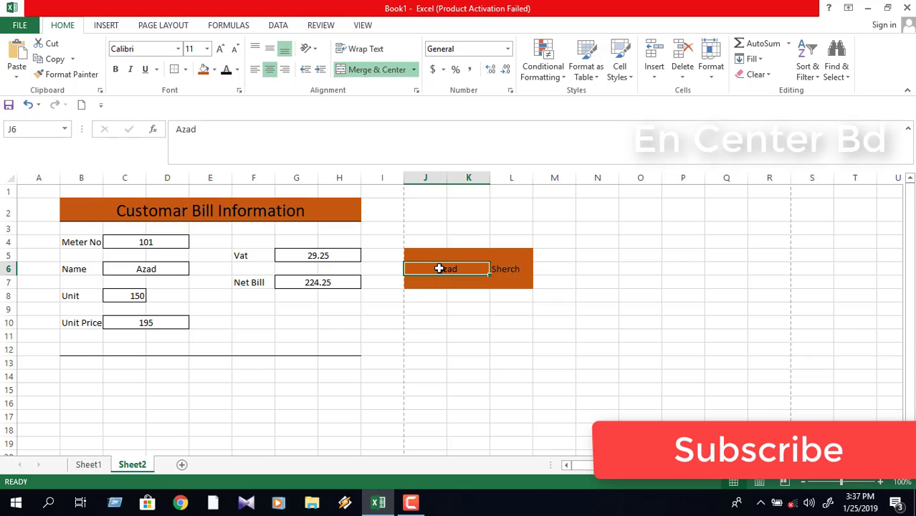
pyautogui.write('Lucky')
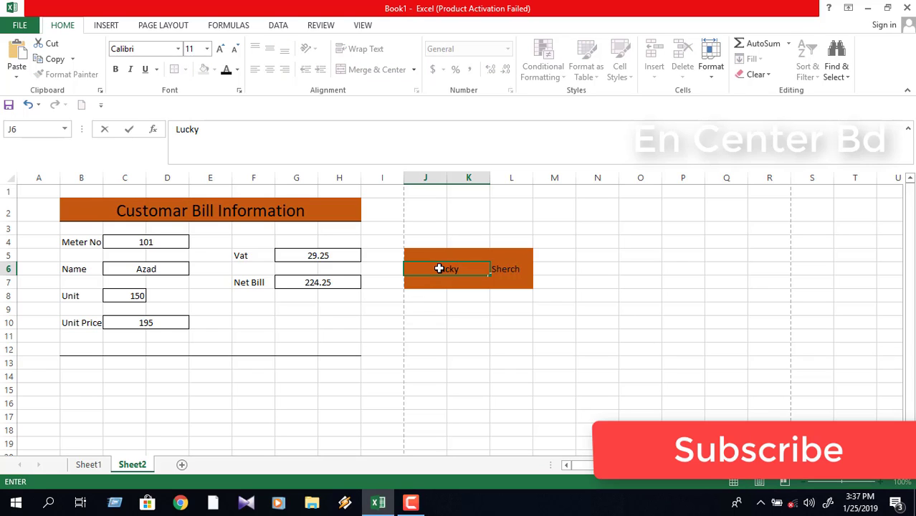
pyautogui.press('Return')
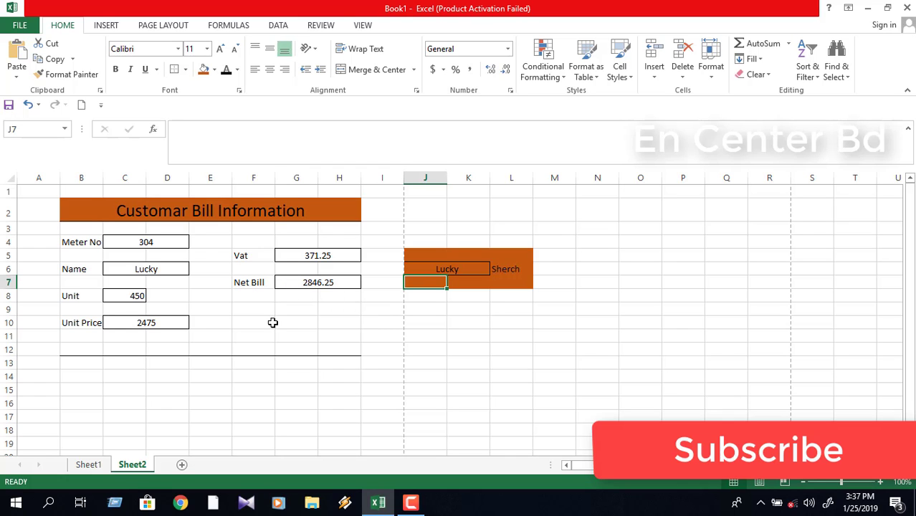
# Step: Check Lucky's row in the Electric Bill table, then search for Laila instead
pyautogui.keyDown('ctrl'); pyautogui.scroll(5, 270, 338); pyautogui.keyUp('ctrl')
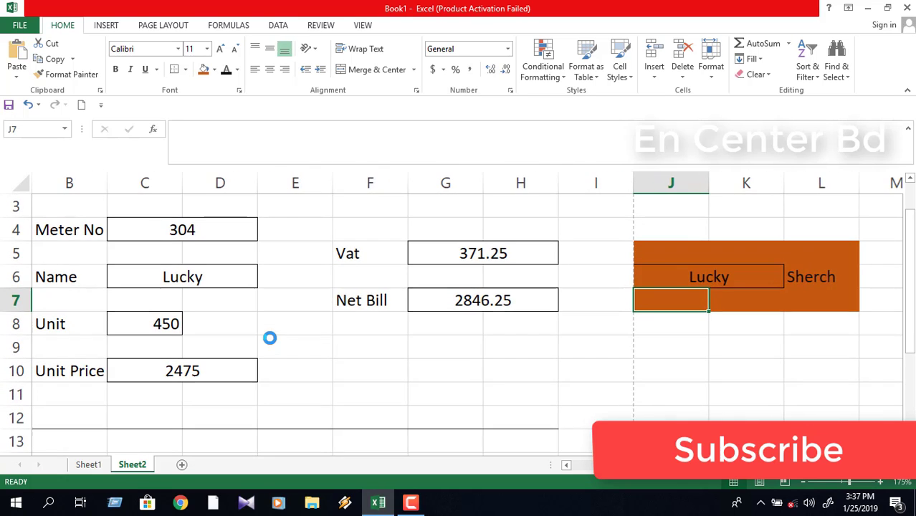
pyautogui.click(89, 465)
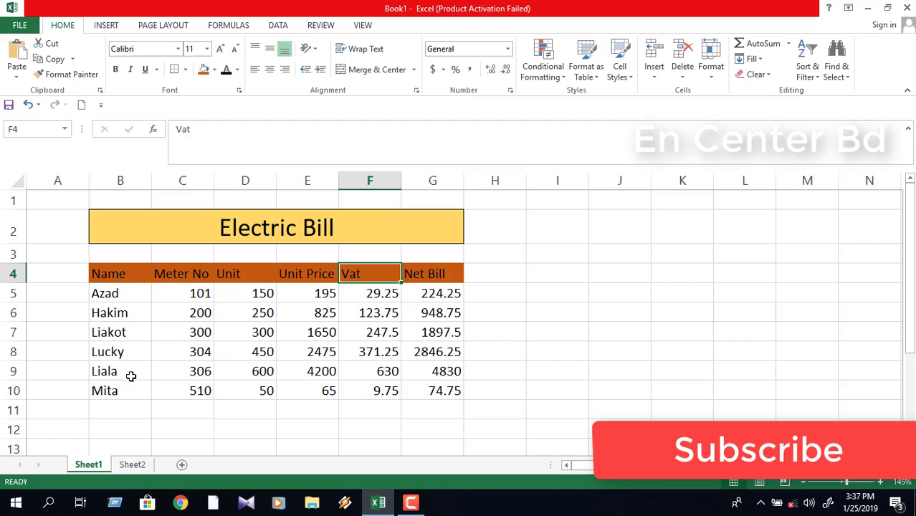
pyautogui.click(135, 466)
pyautogui.click(681, 282)
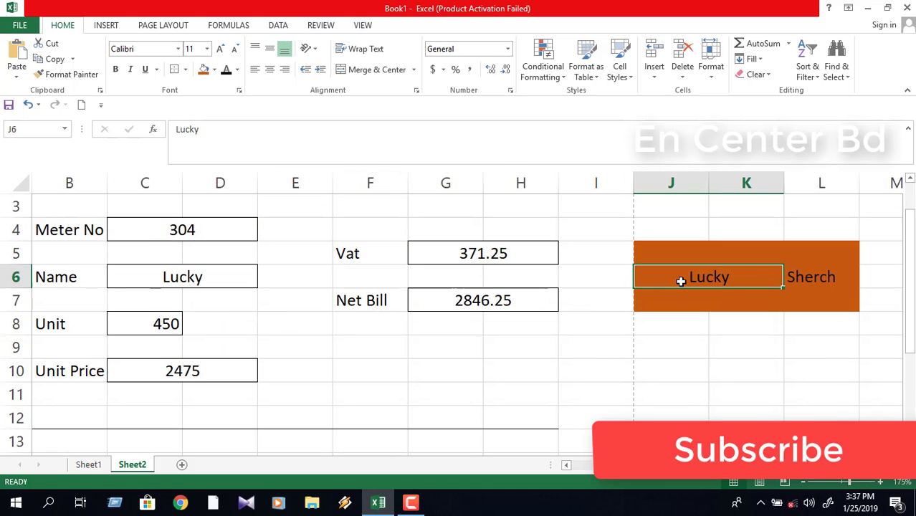
pyautogui.write('Laila')
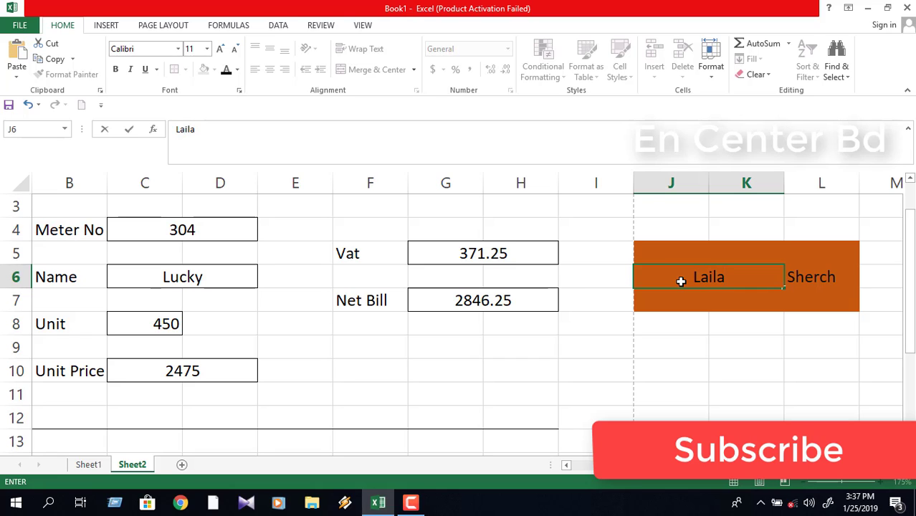
pyautogui.press('Return')
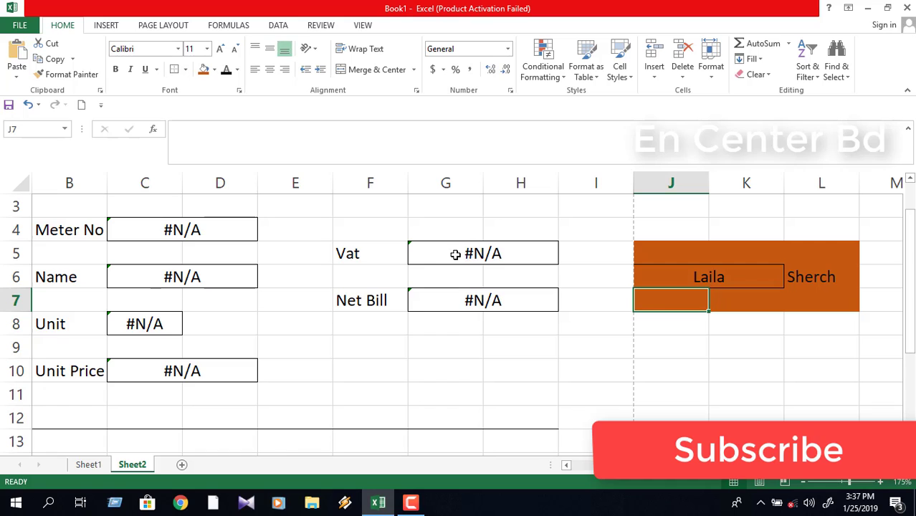
pyautogui.click(88, 466)
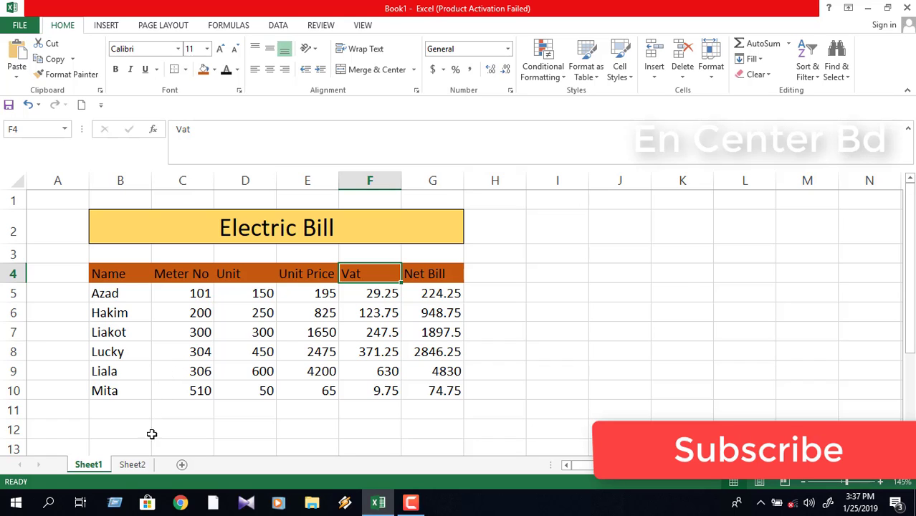
pyautogui.click(144, 465)
pyautogui.click(735, 281)
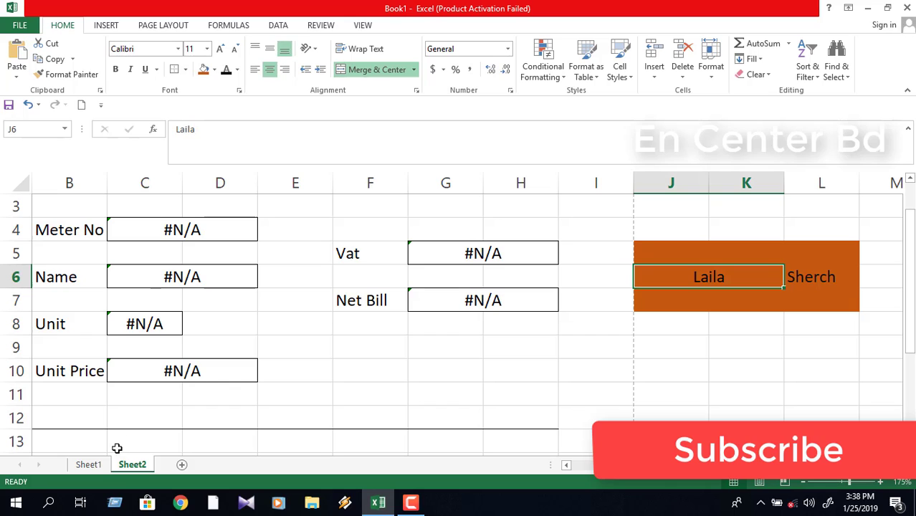
pyautogui.click(96, 464)
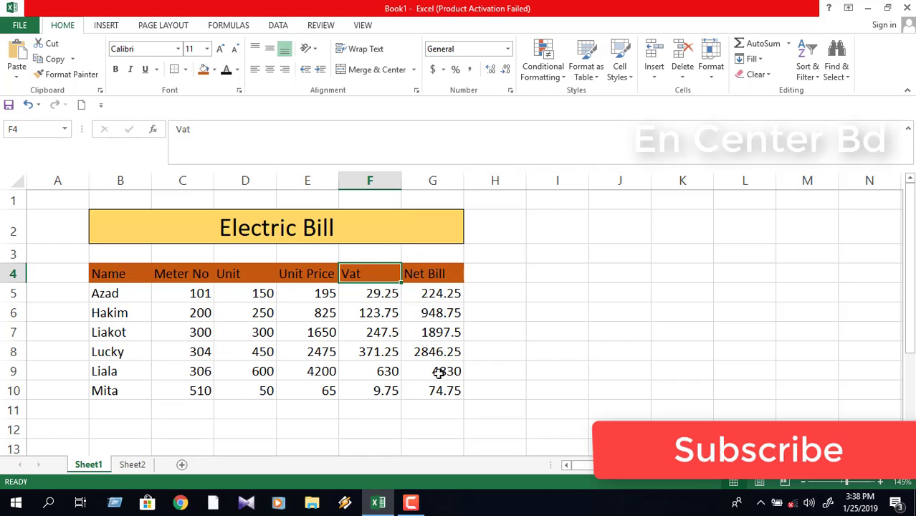
pyautogui.click(132, 466)
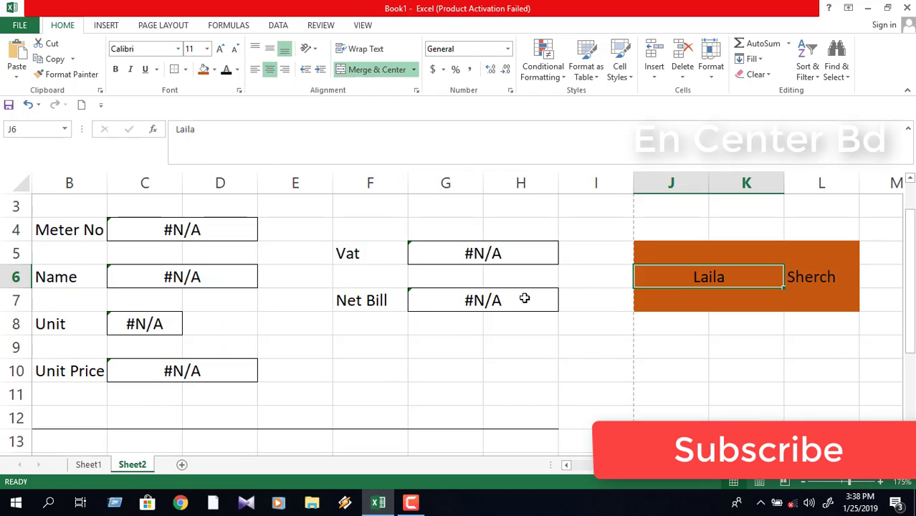
pyautogui.click(89, 466)
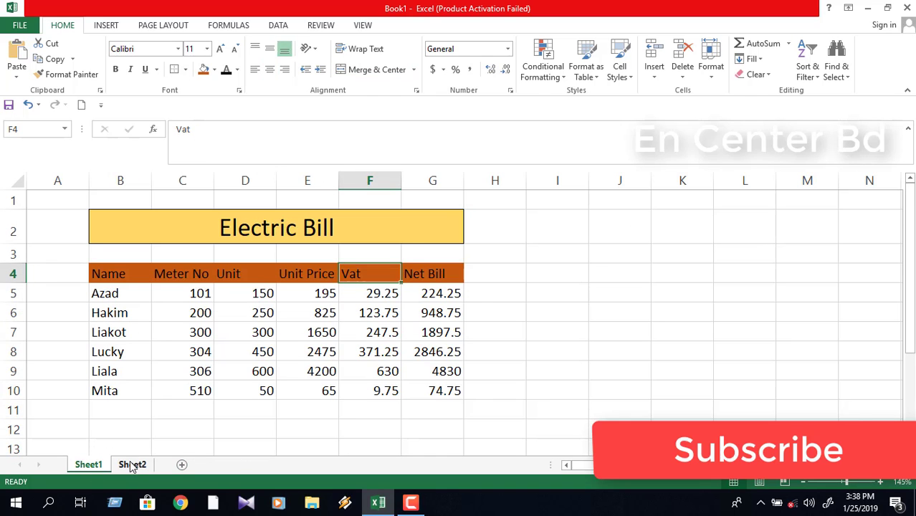
pyautogui.click(132, 465)
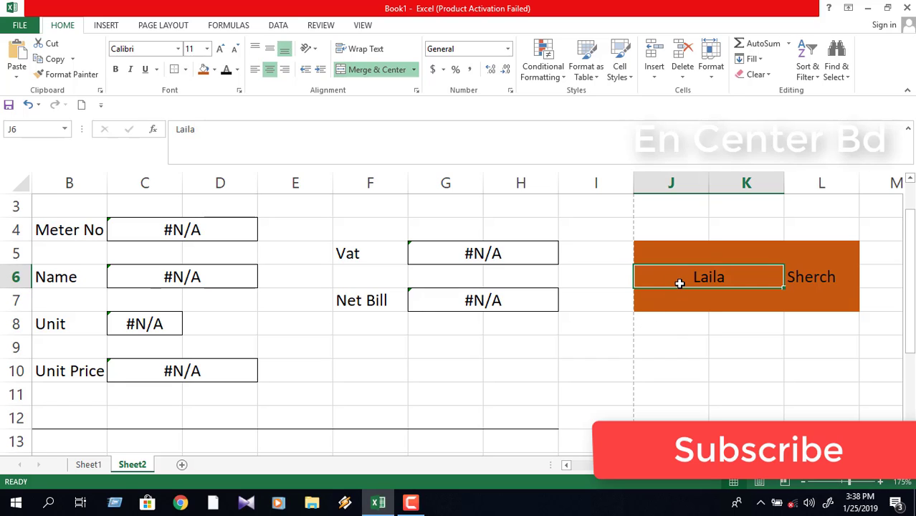
# Step: Enter Hakim in the search box J6 to fill the bill form with his figures
pyautogui.write('Ha')
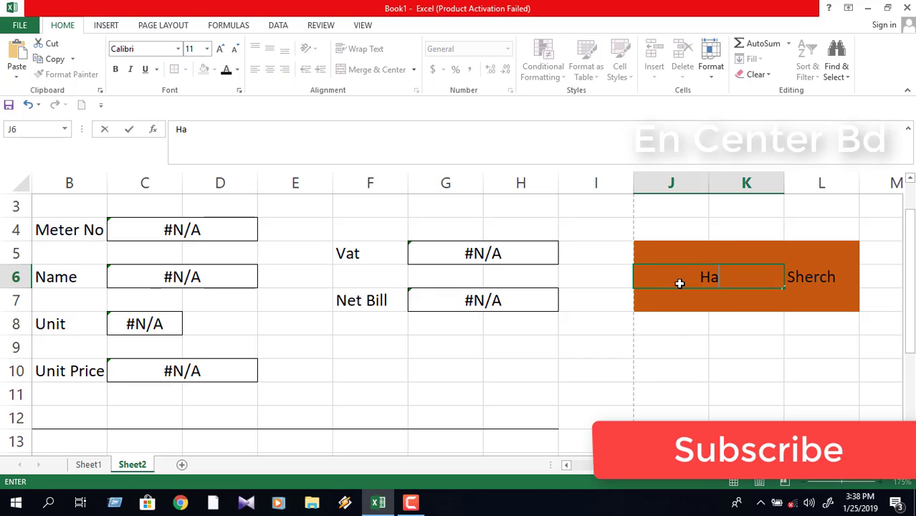
pyautogui.write('kim')
pyautogui.press('Return')
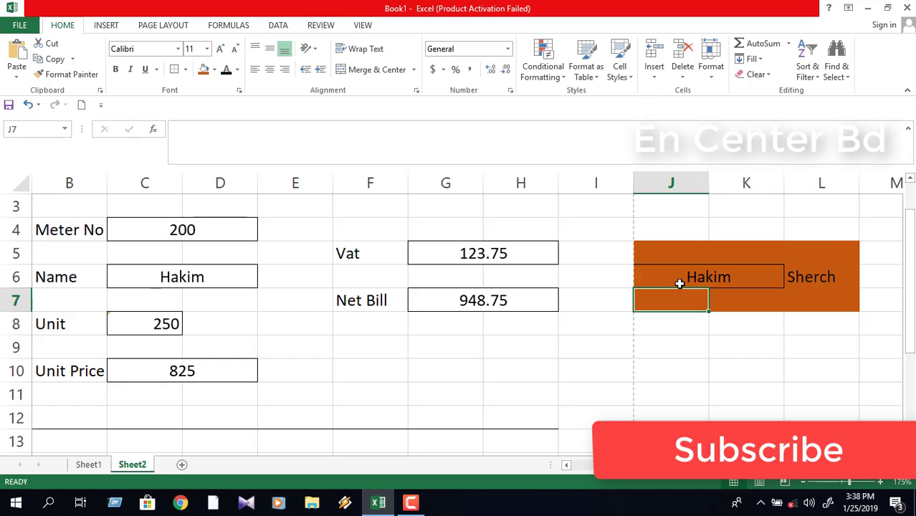